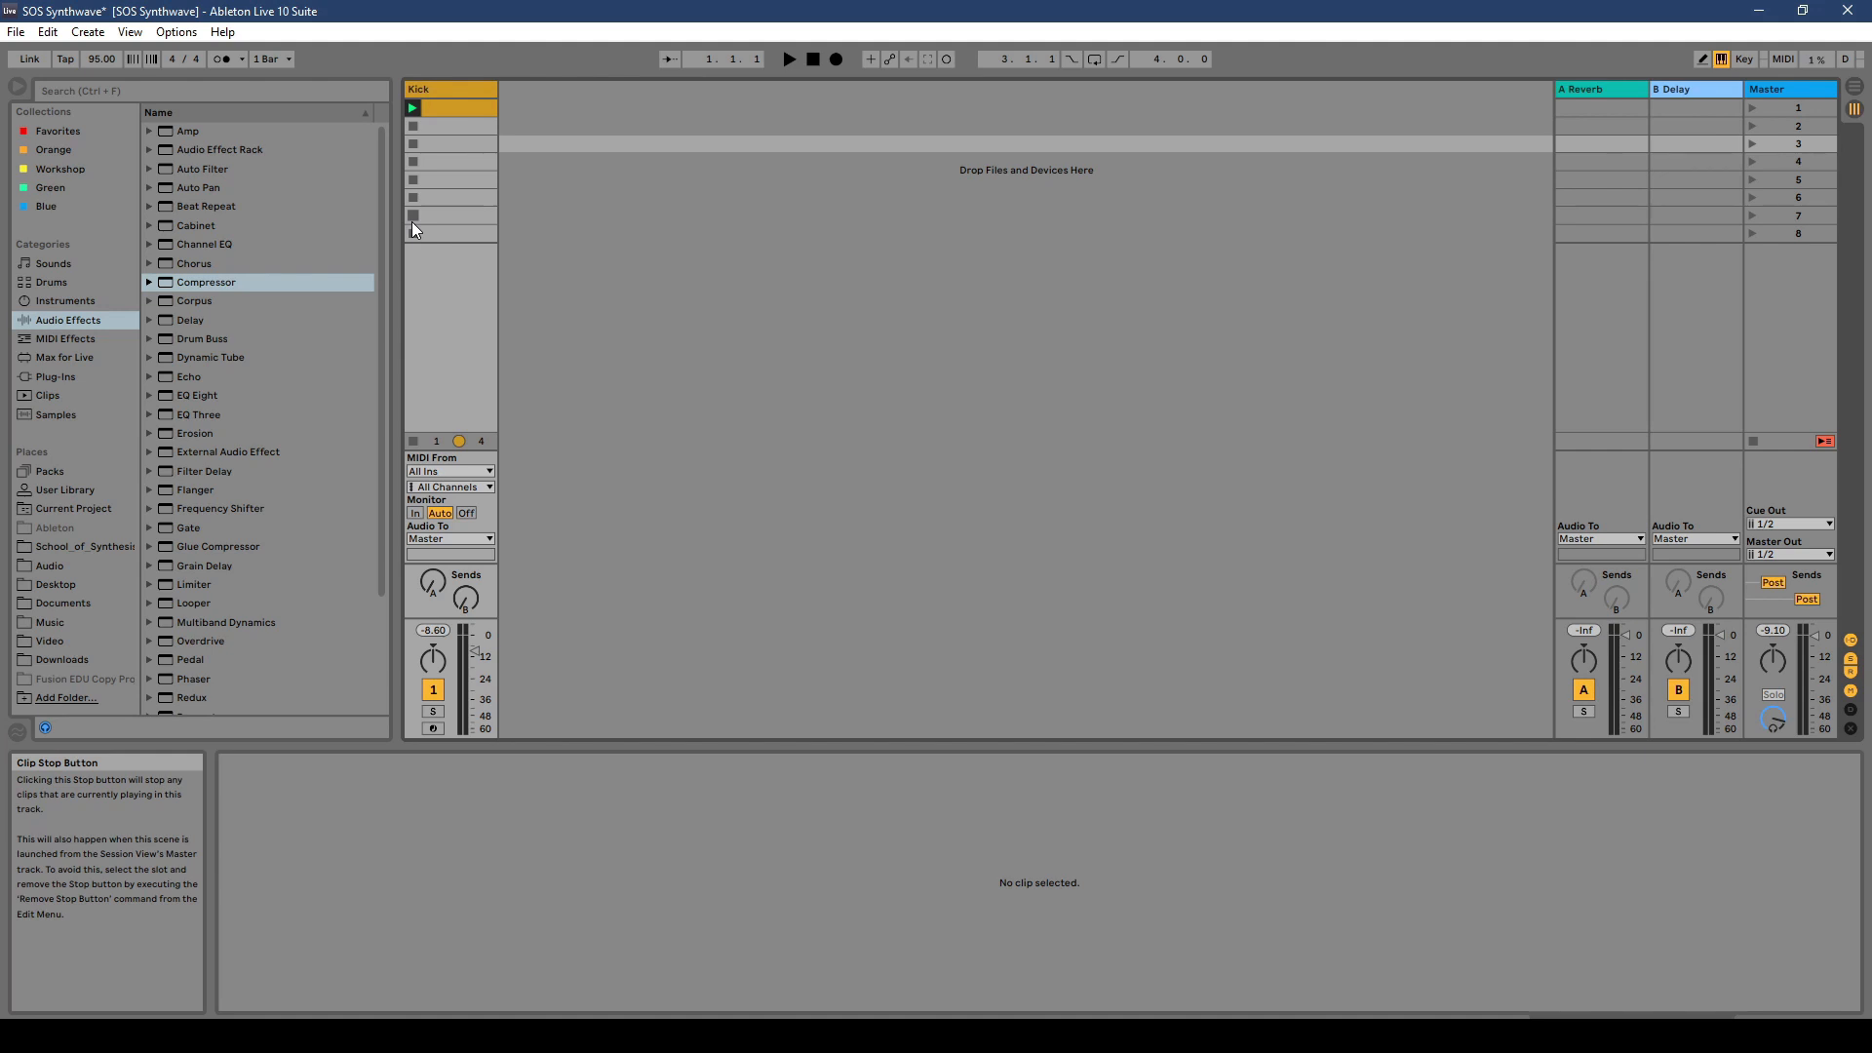
# Step: Open the Kick track's clip and audition it
pyautogui.click(440, 104)
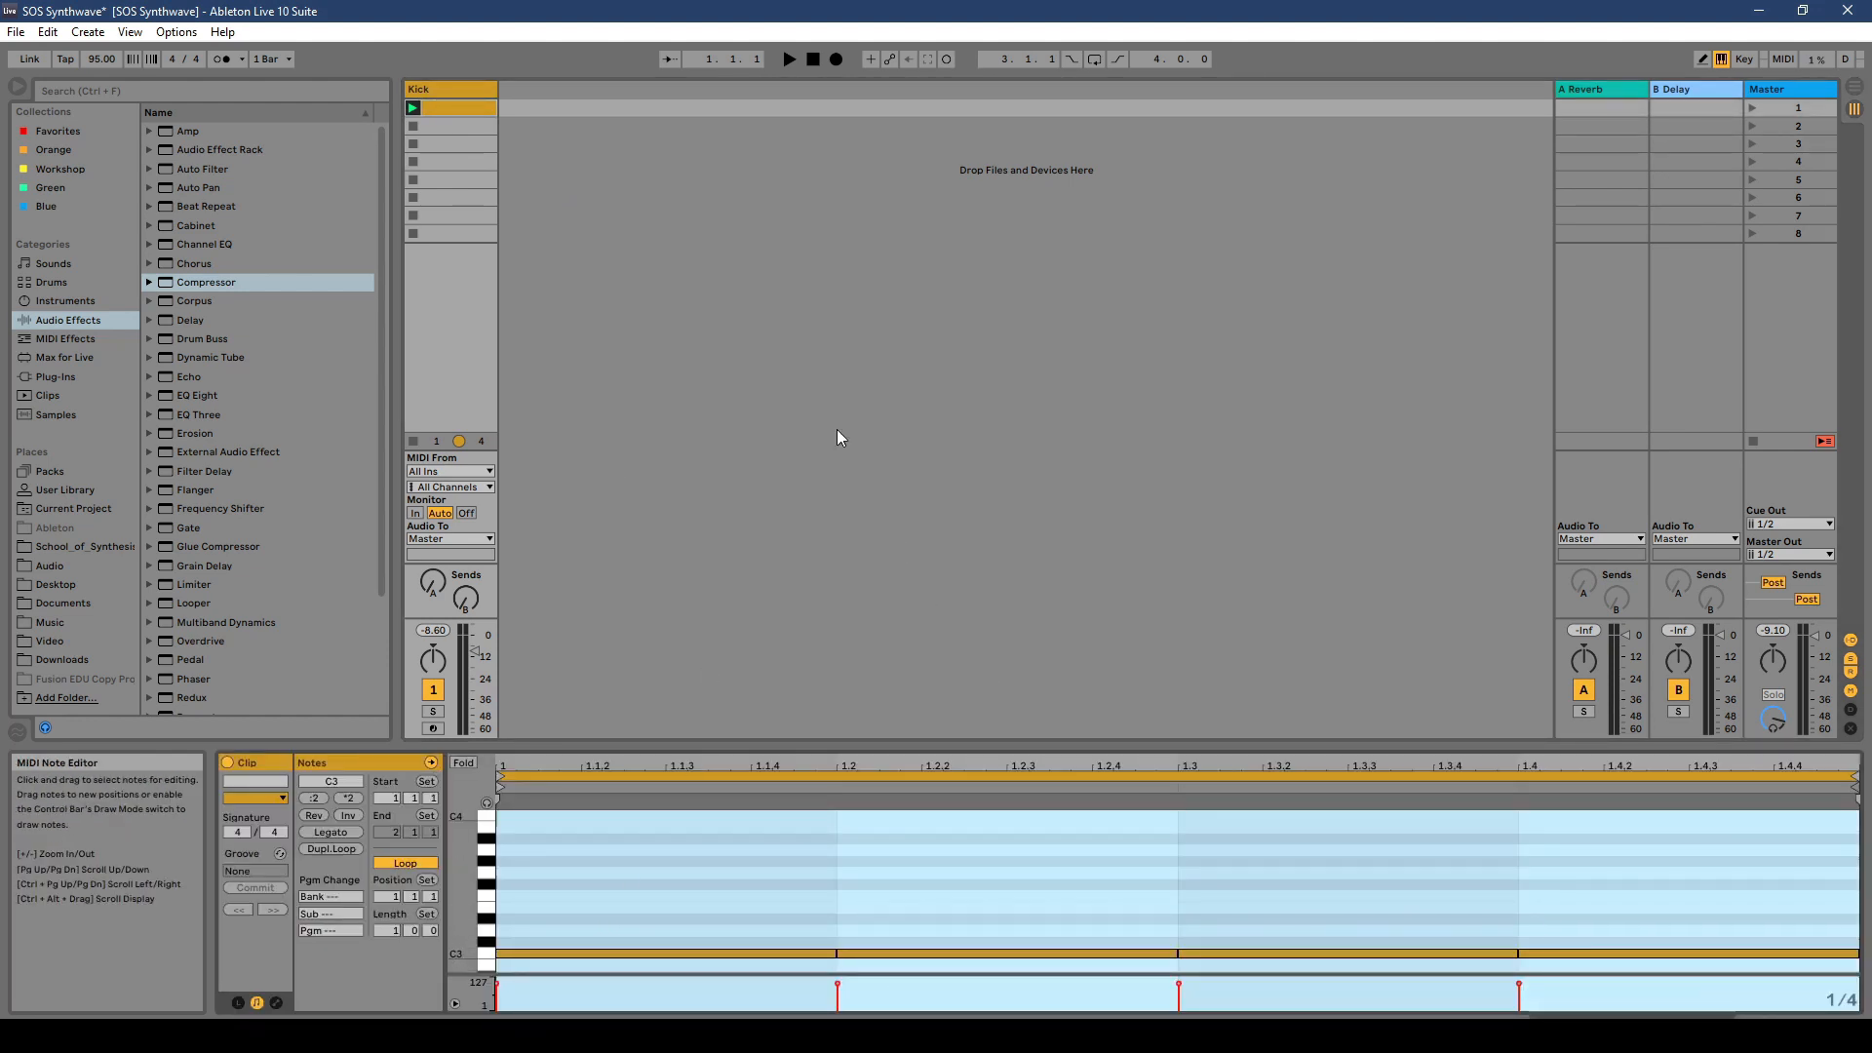
pyautogui.click(412, 108)
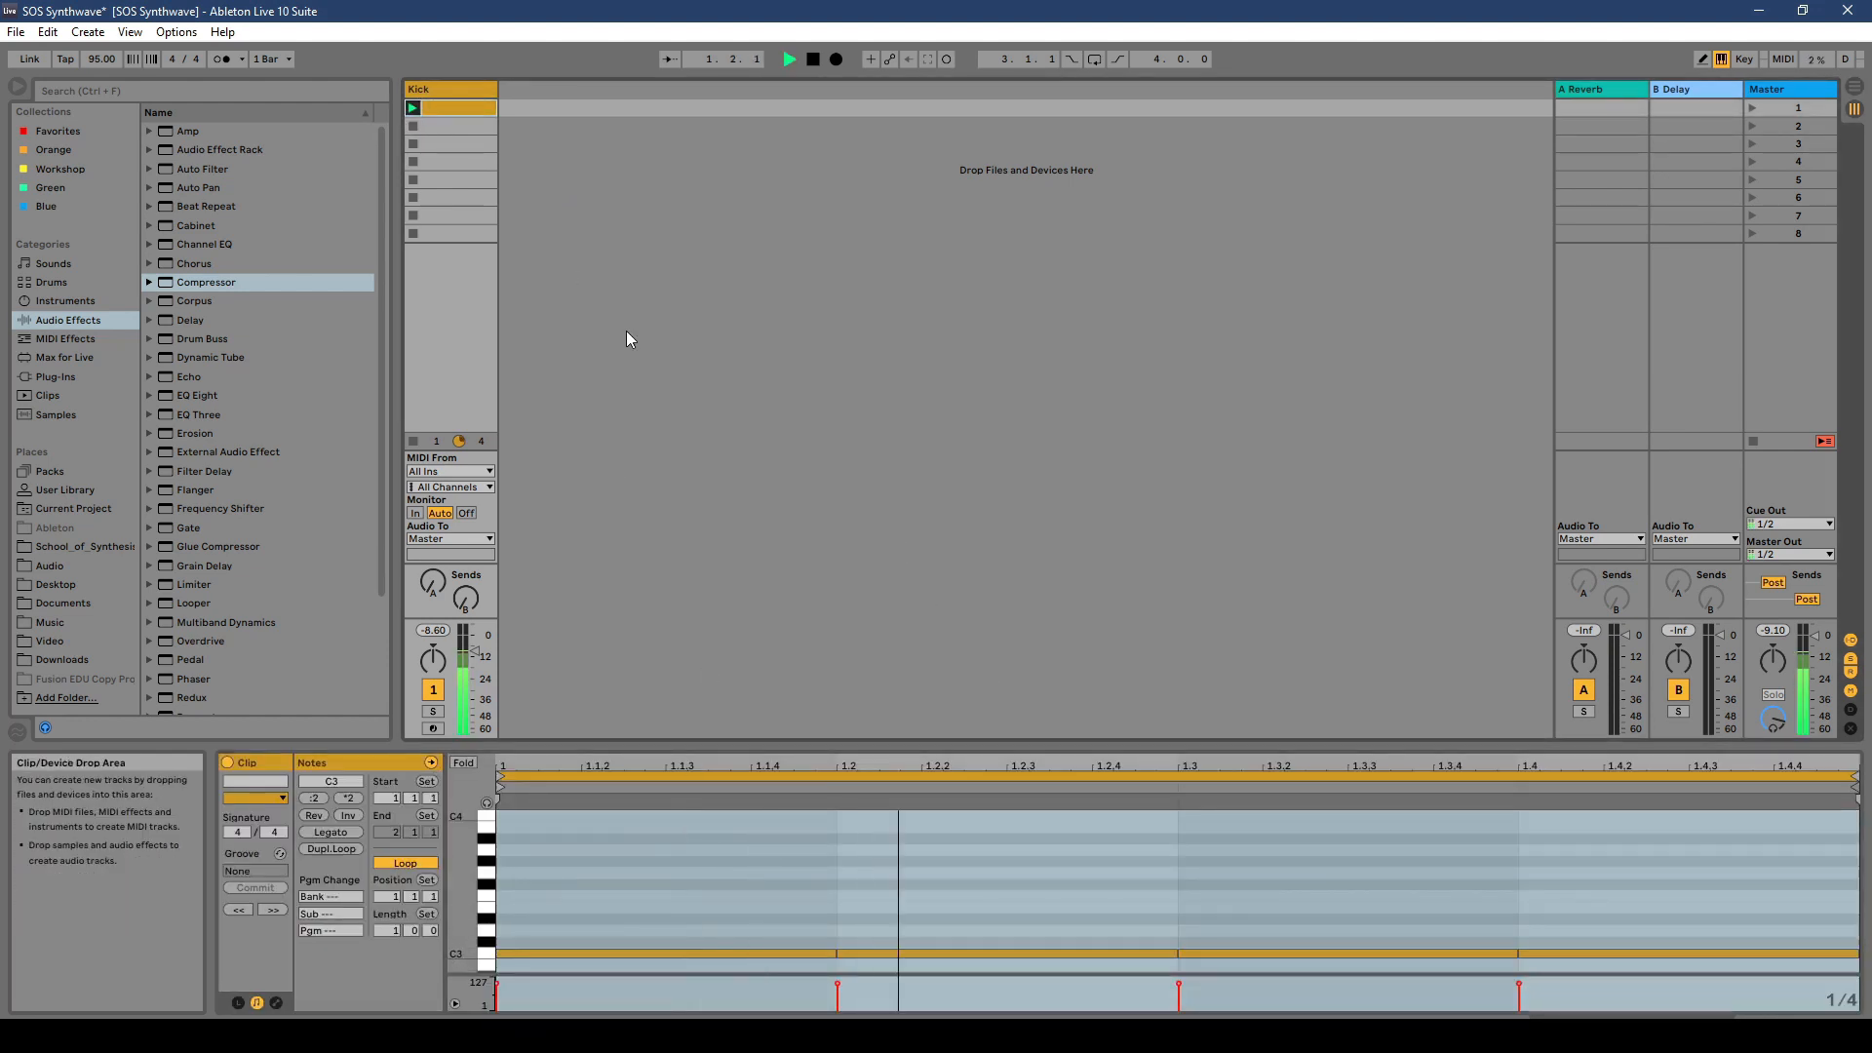
pyautogui.press('space')
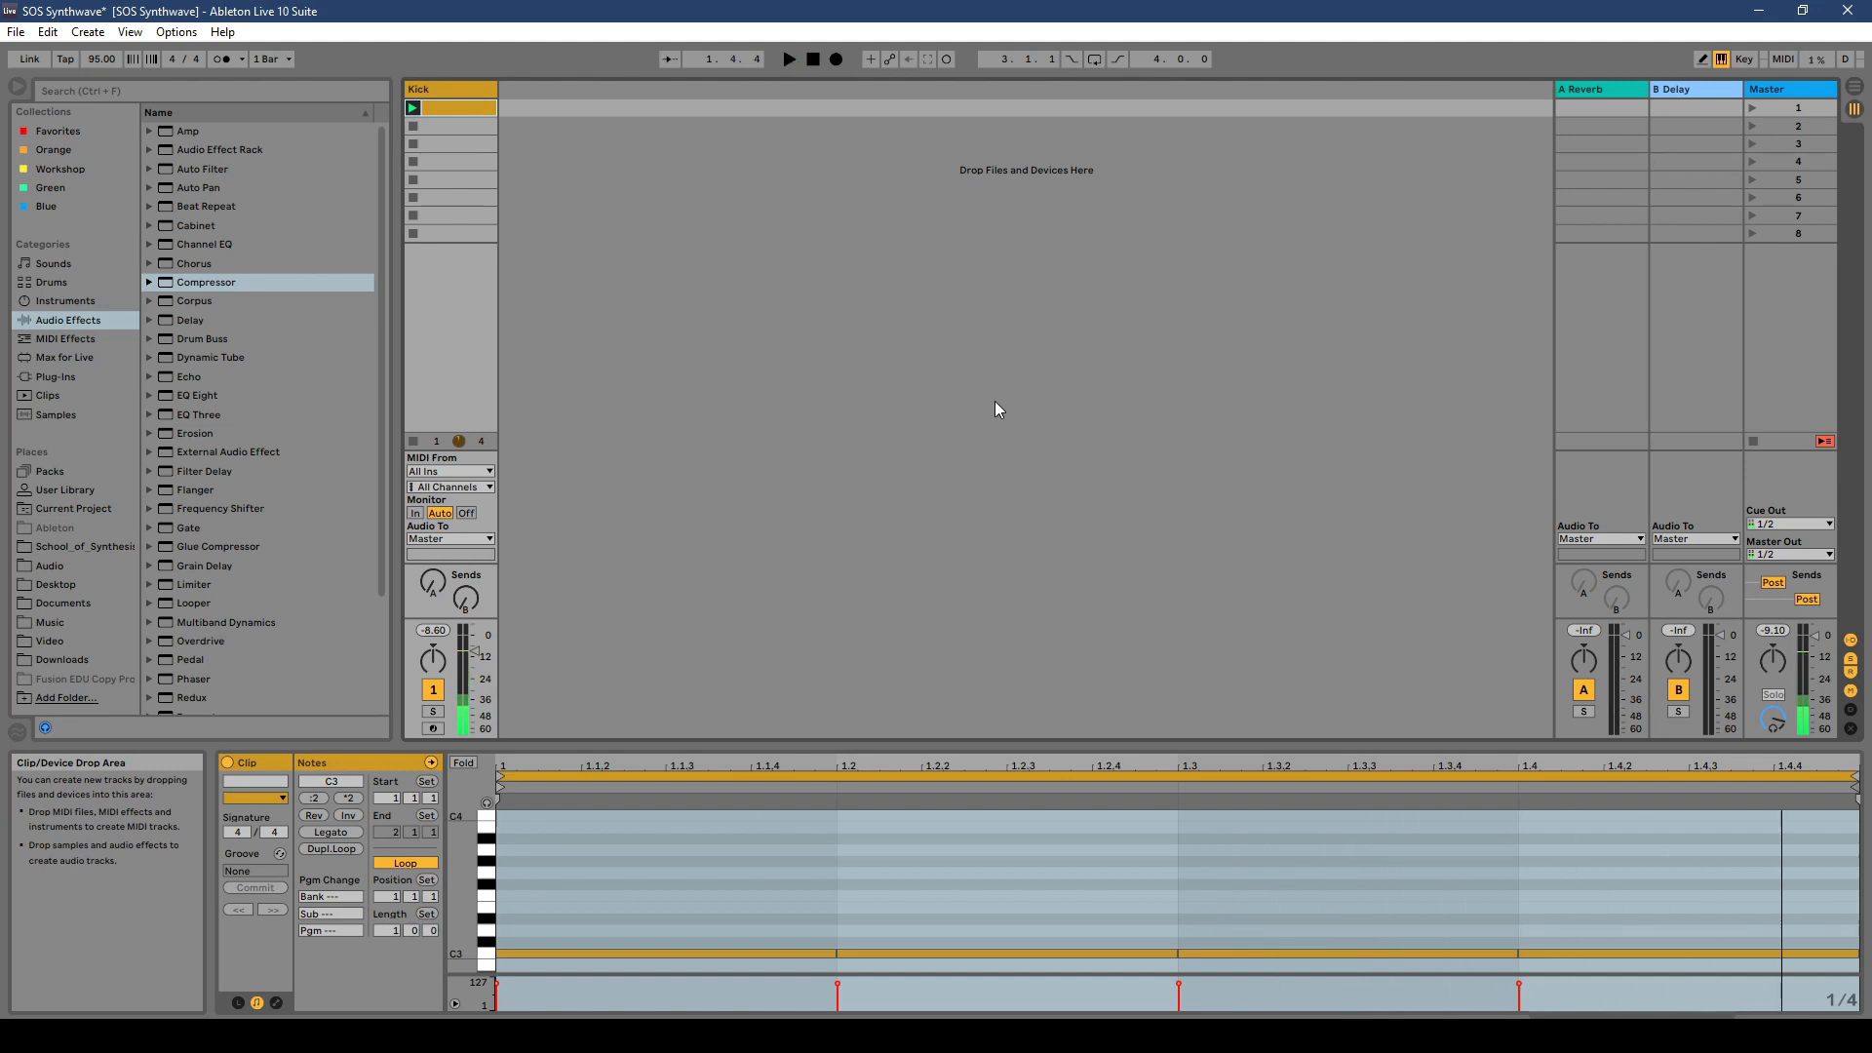
# Step: Insert a new MIDI track next to Kick and rename it Bass
pyautogui.rightClick(563, 157)
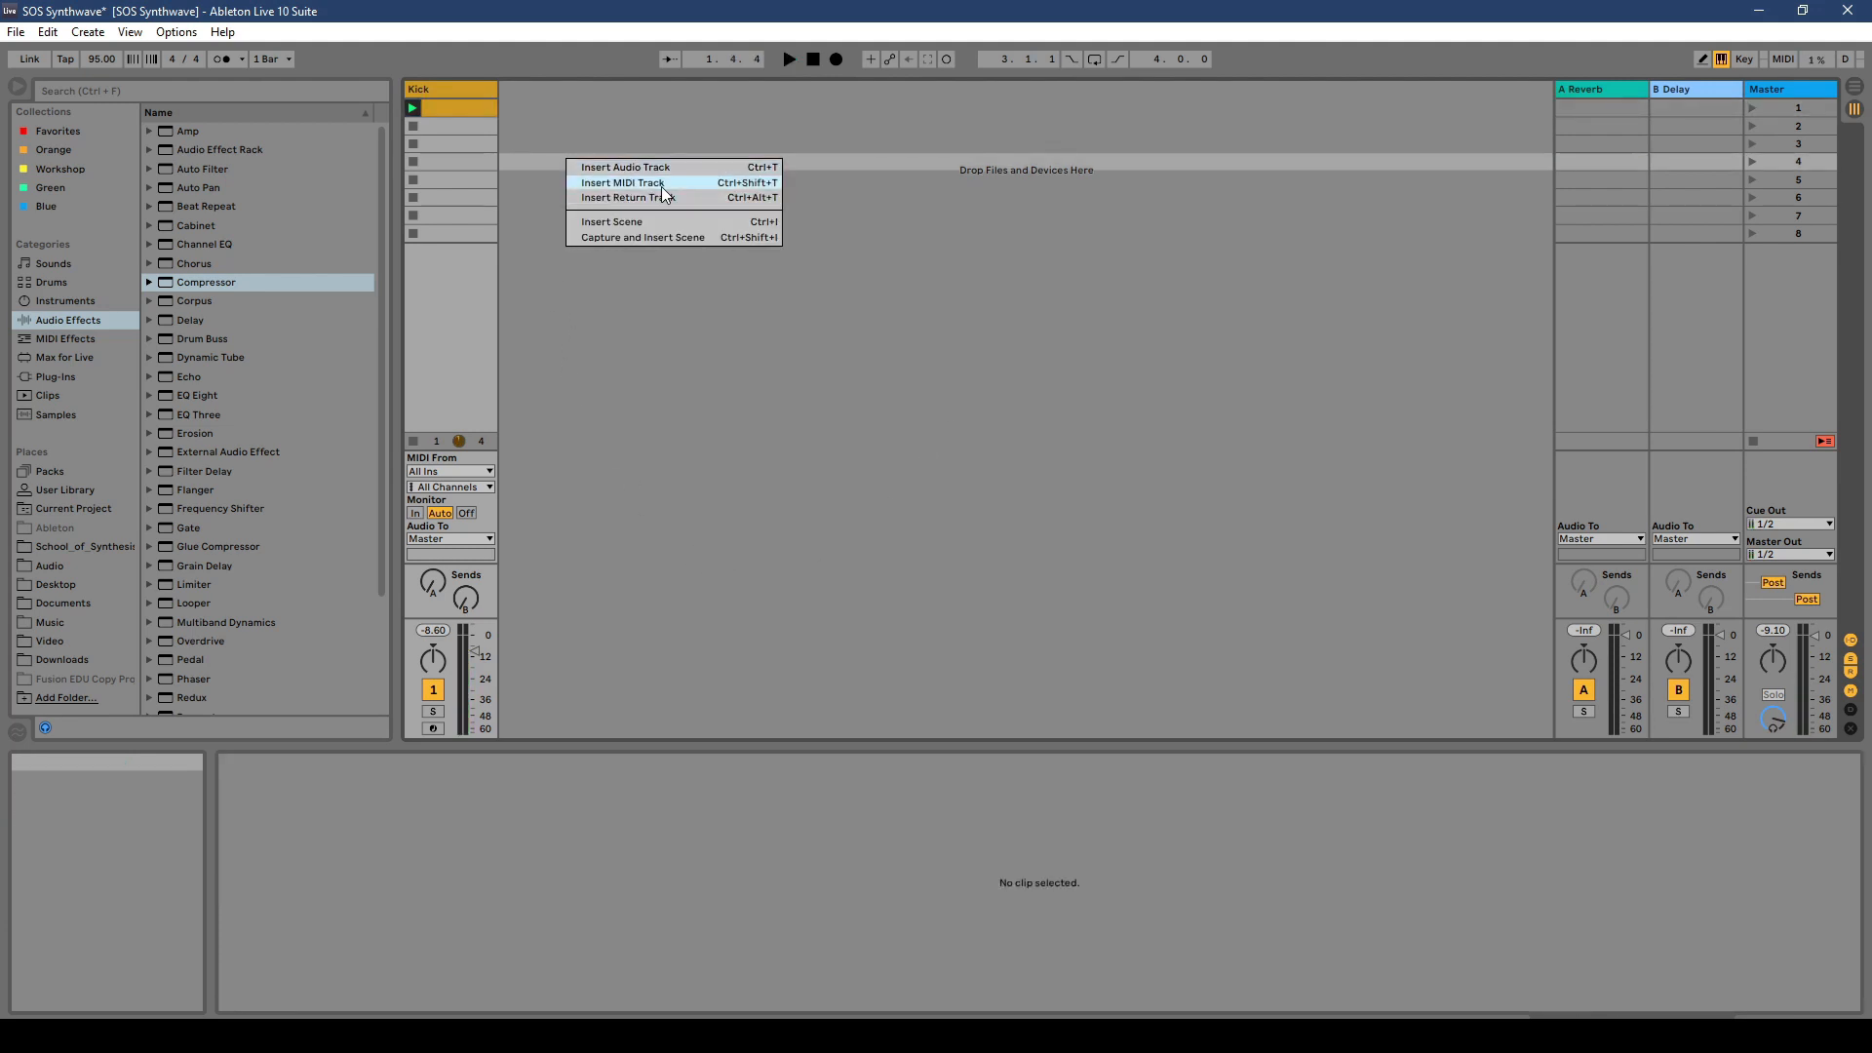
pyautogui.click(661, 183)
pyautogui.rightClick(533, 101)
pyautogui.rightClick(559, 88)
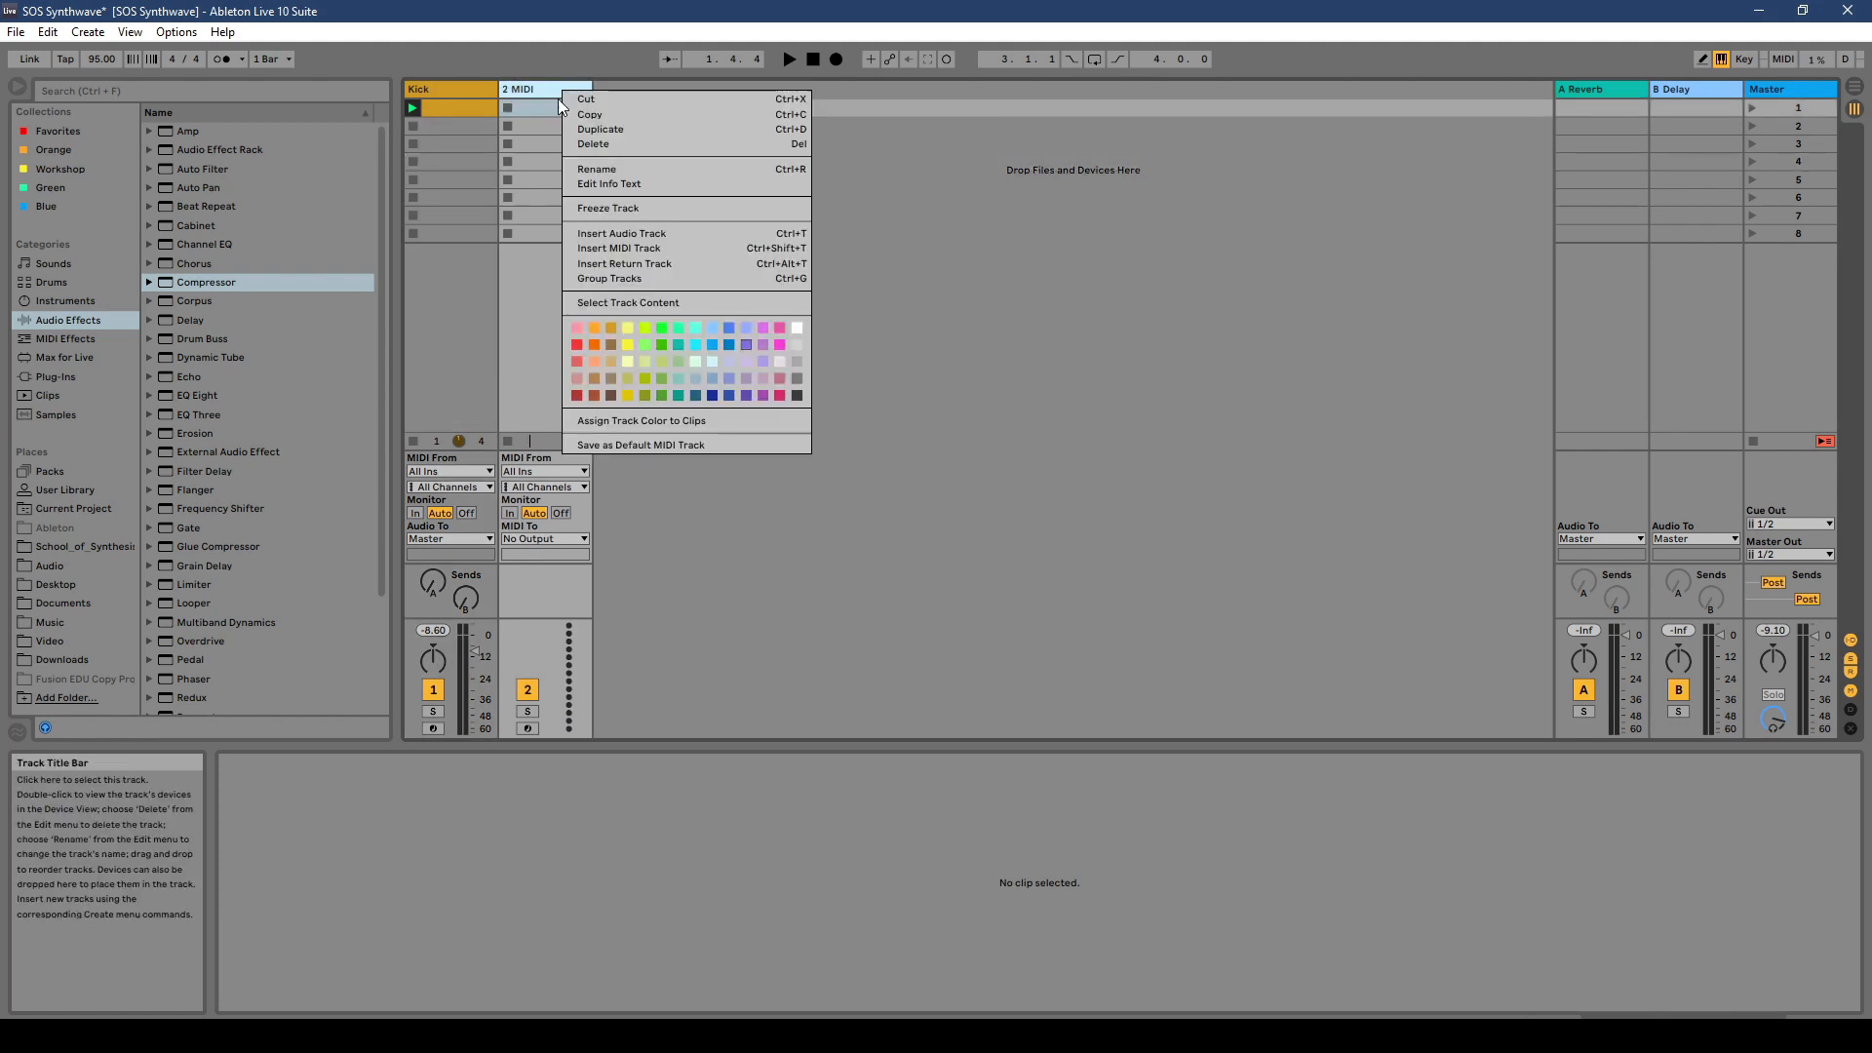
pyautogui.click(626, 166)
pyautogui.write('Bass')
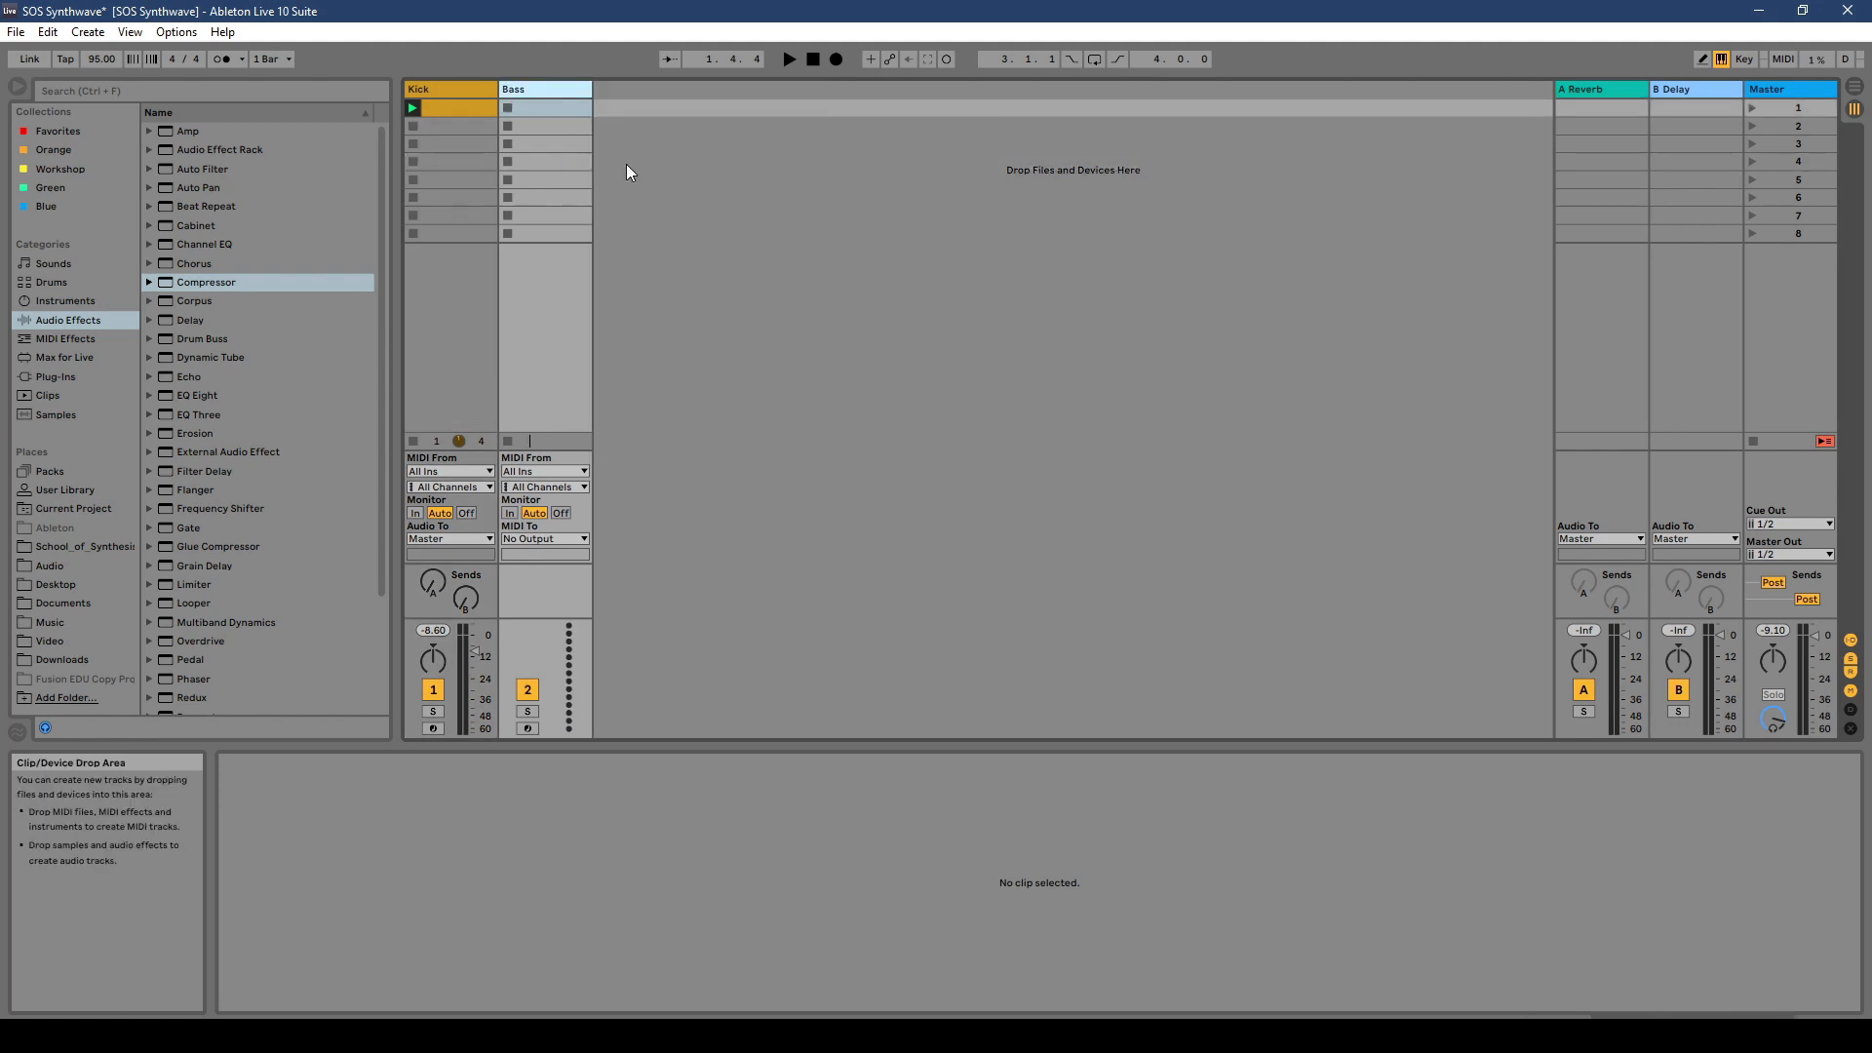
# Step: Load the carbon_electra_64_bit synth from the Green collection onto the Bass track and lower the track's volume to about -12 dB
pyautogui.click(51, 187)
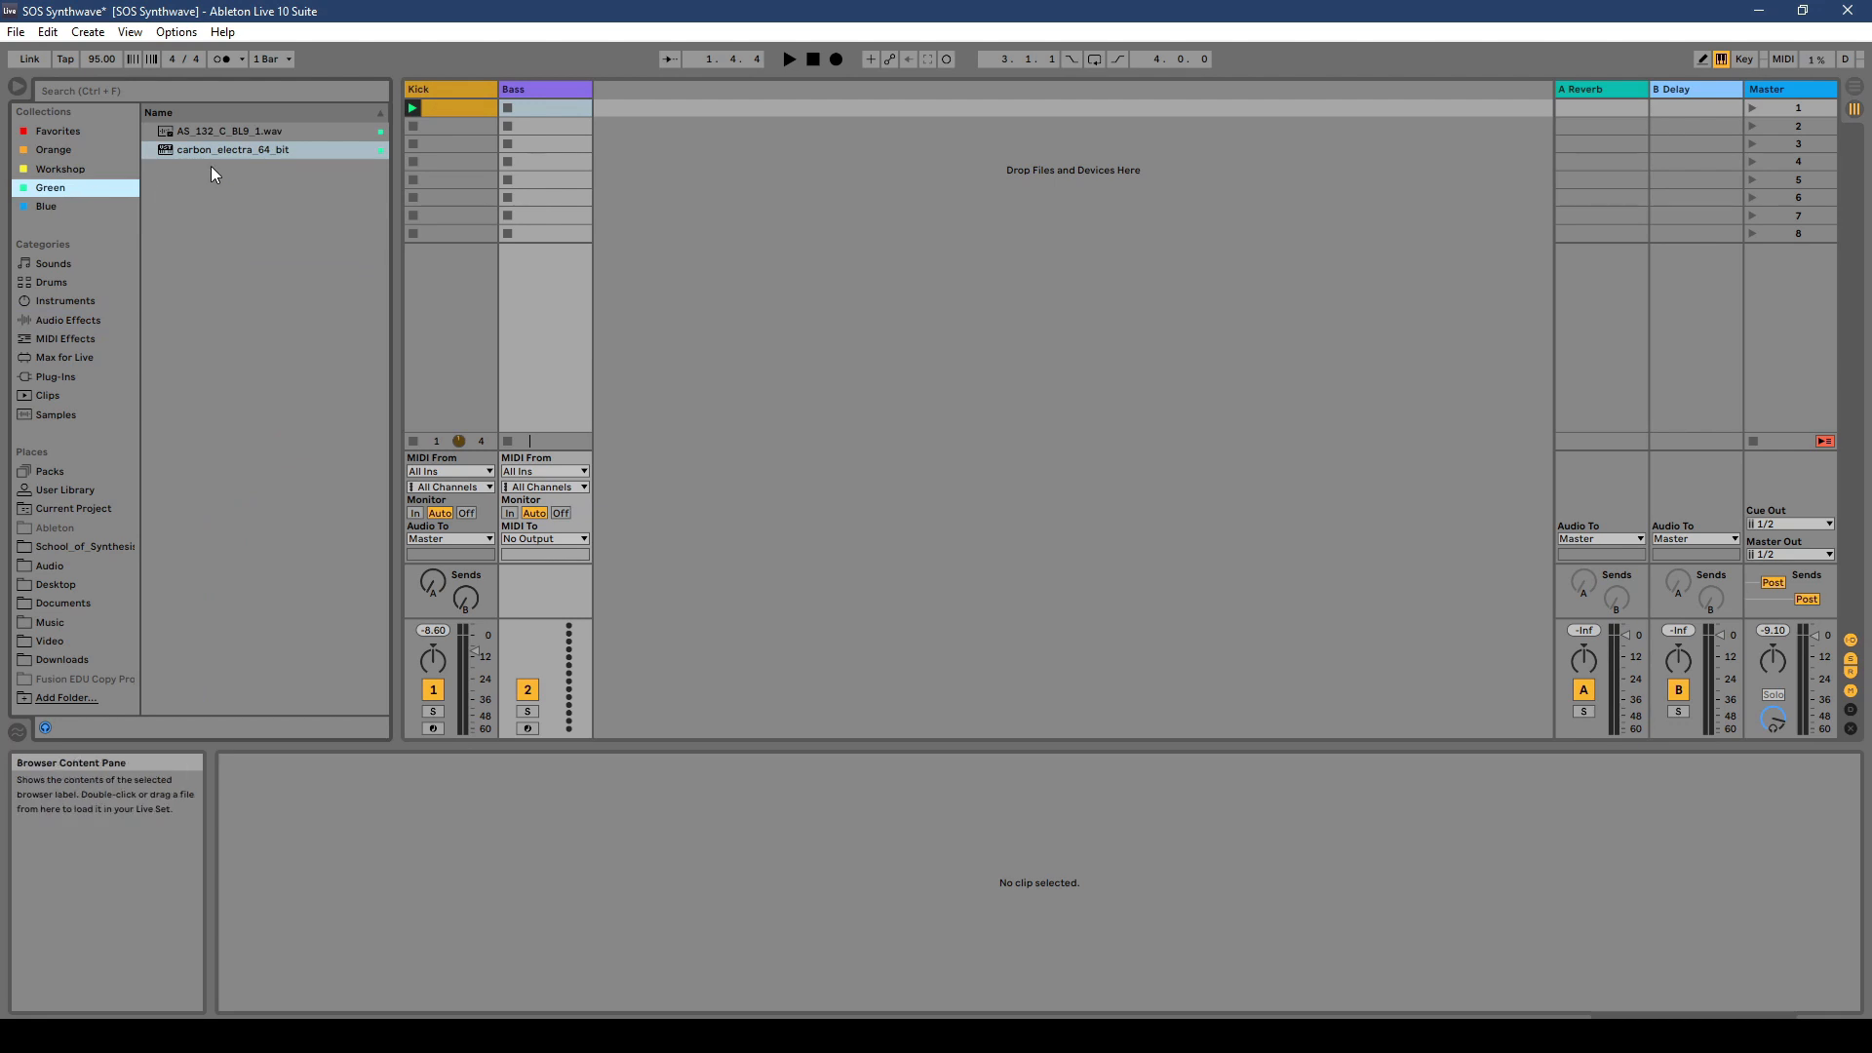
pyautogui.moveTo(222, 152); pyautogui.dragTo(547, 86)
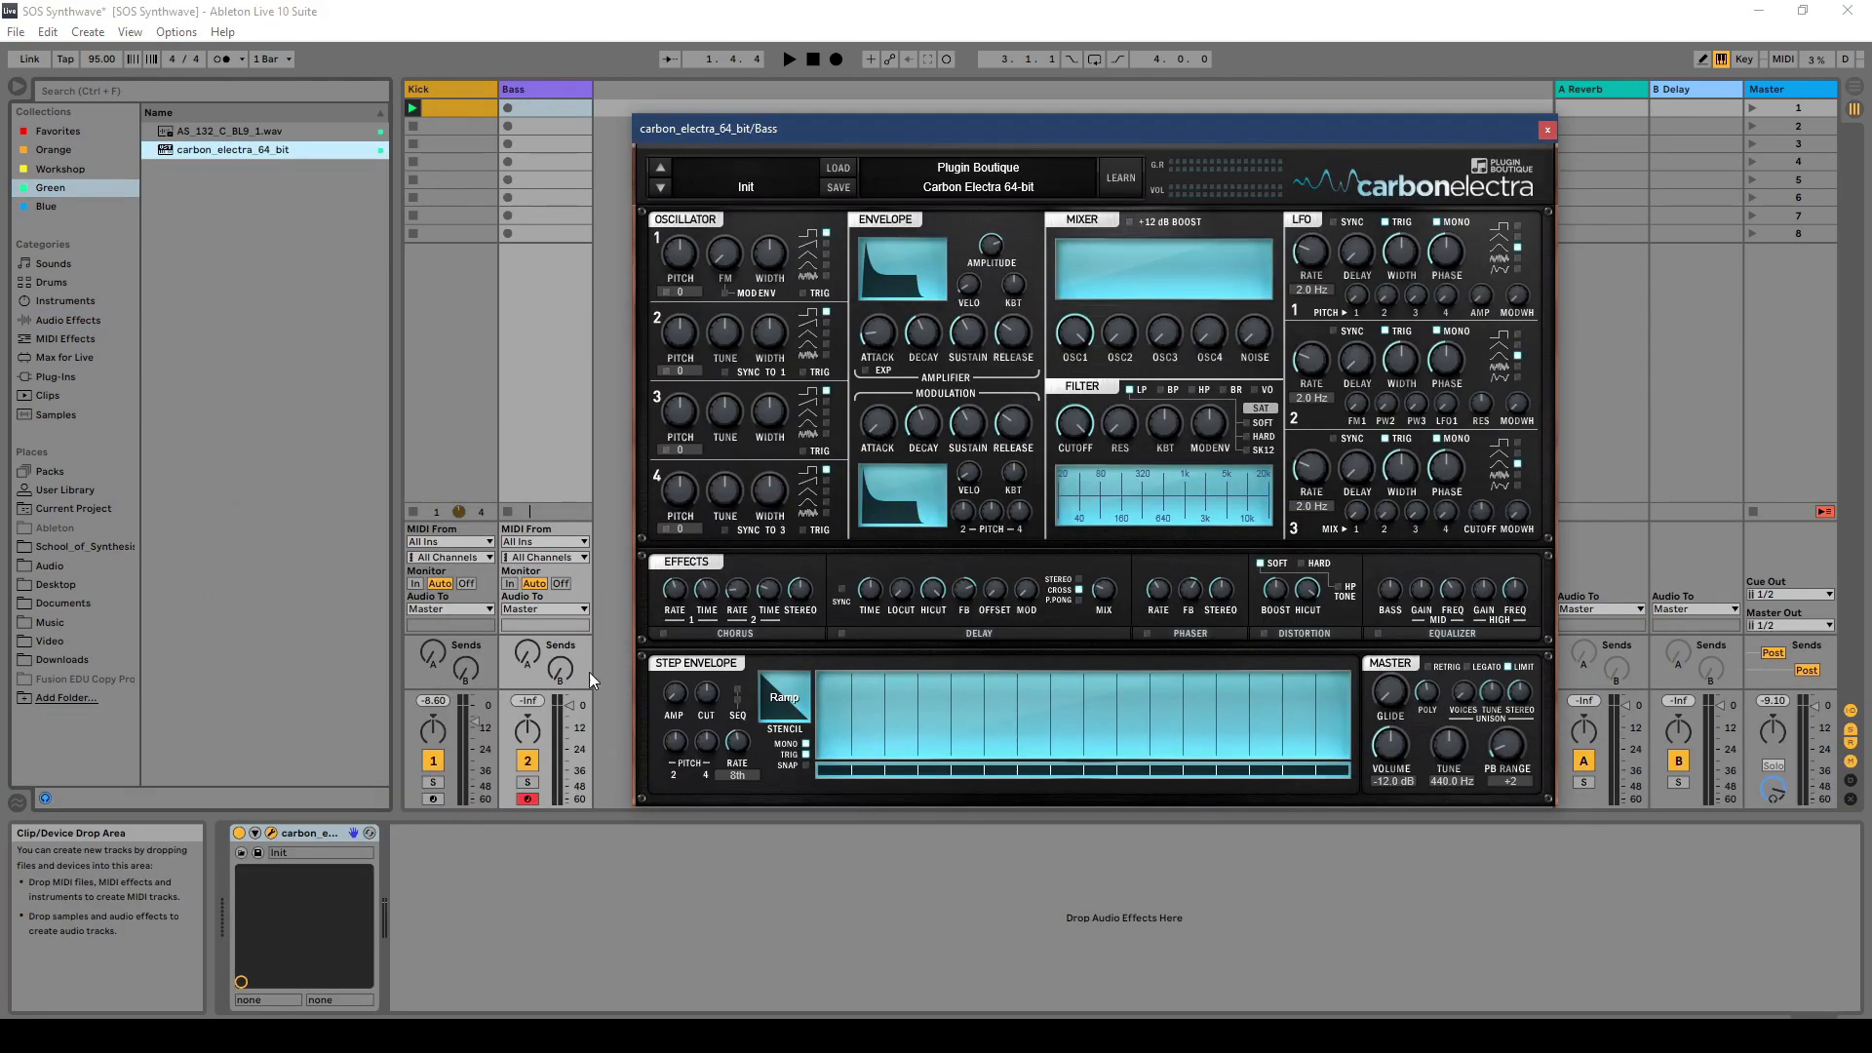
pyautogui.moveTo(570, 703); pyautogui.dragTo(569, 728)
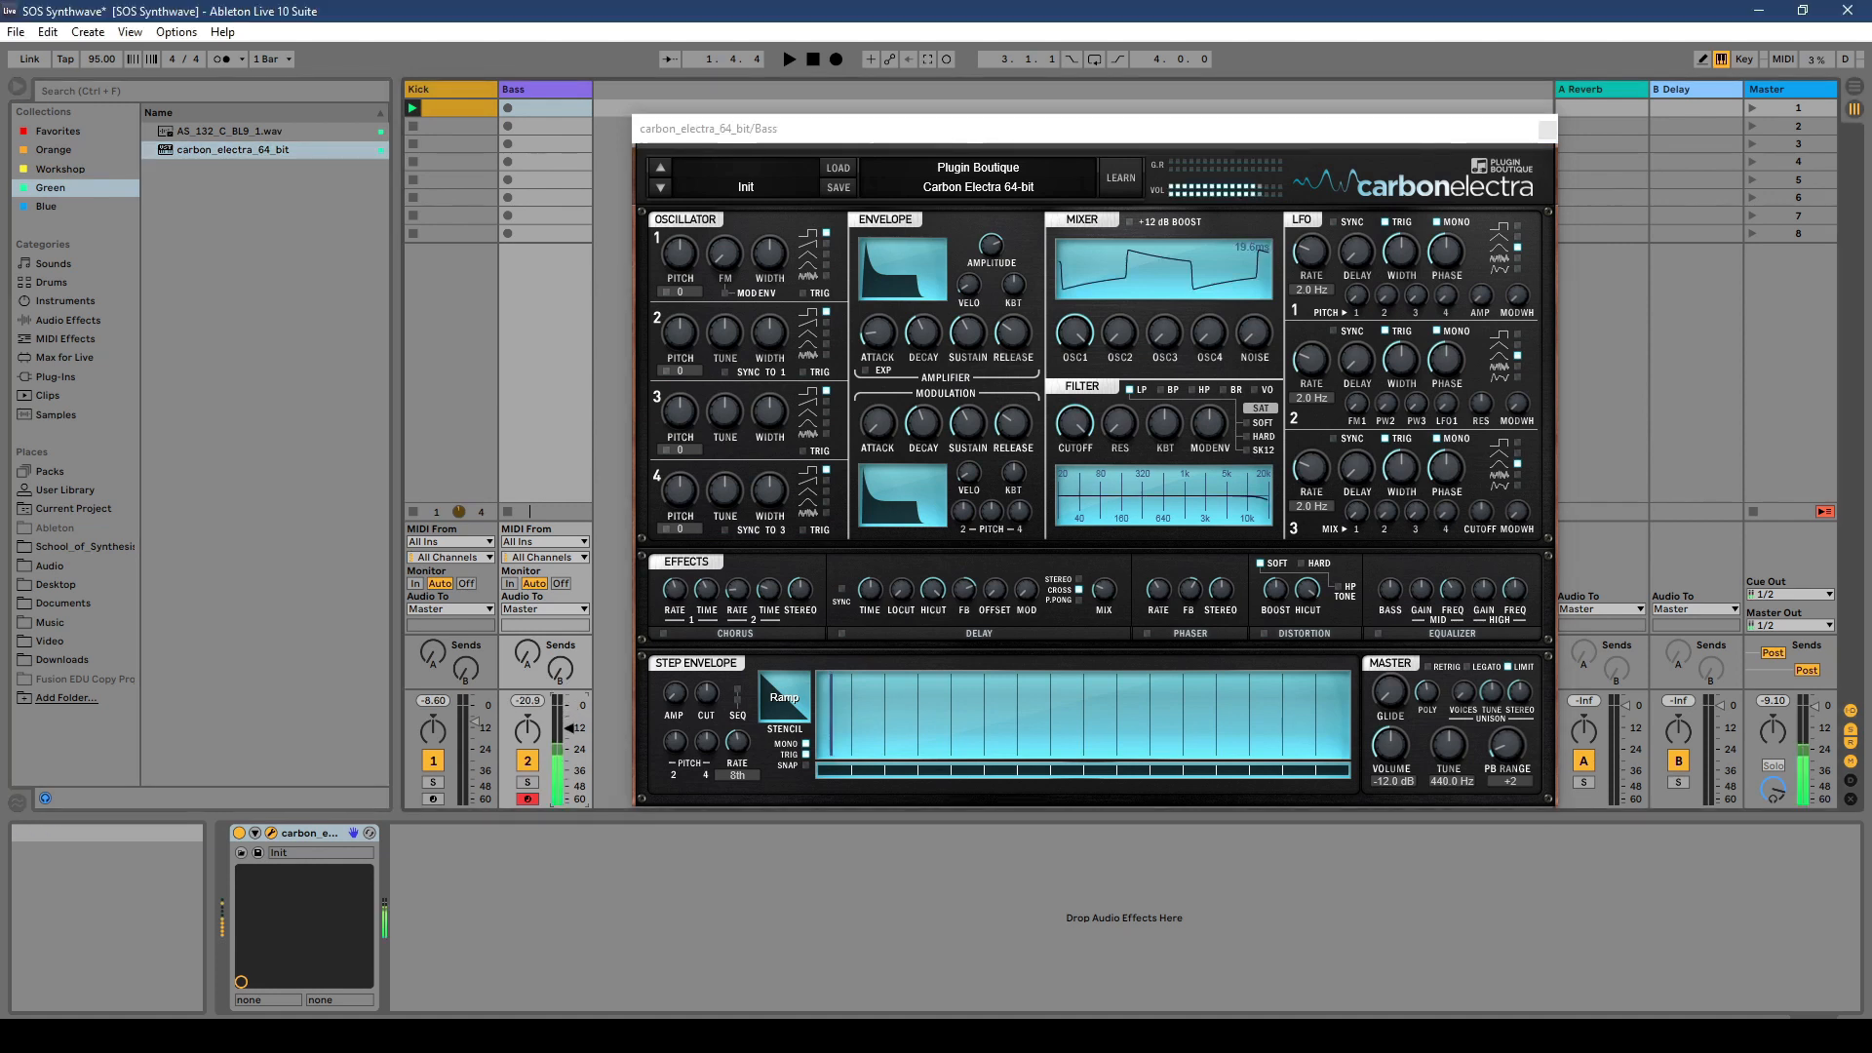
# Step: Switch oscillators 1 and 2 to the Saw waveform and raise the oscillator 2 mixer level to +0.0 dB
pyautogui.click(821, 246)
pyautogui.click(830, 320)
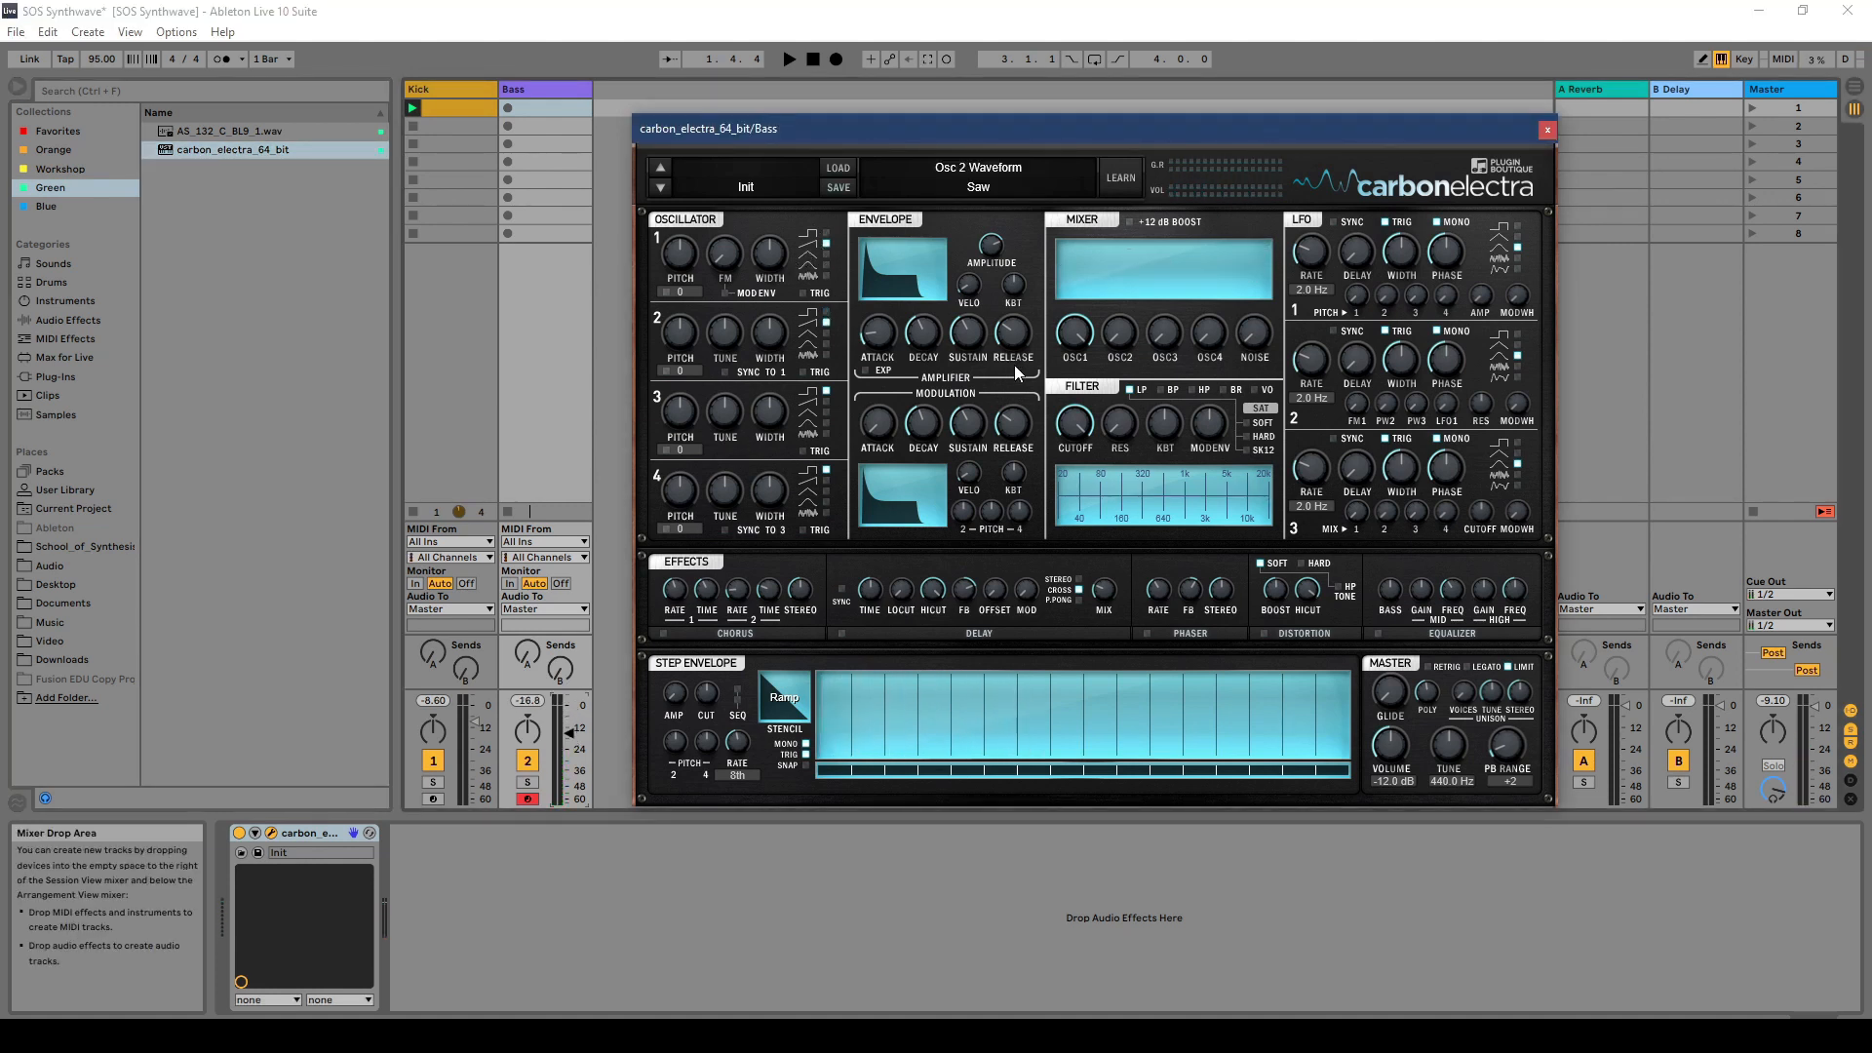
pyautogui.moveTo(1130, 320); pyautogui.dragTo(1174, 131)
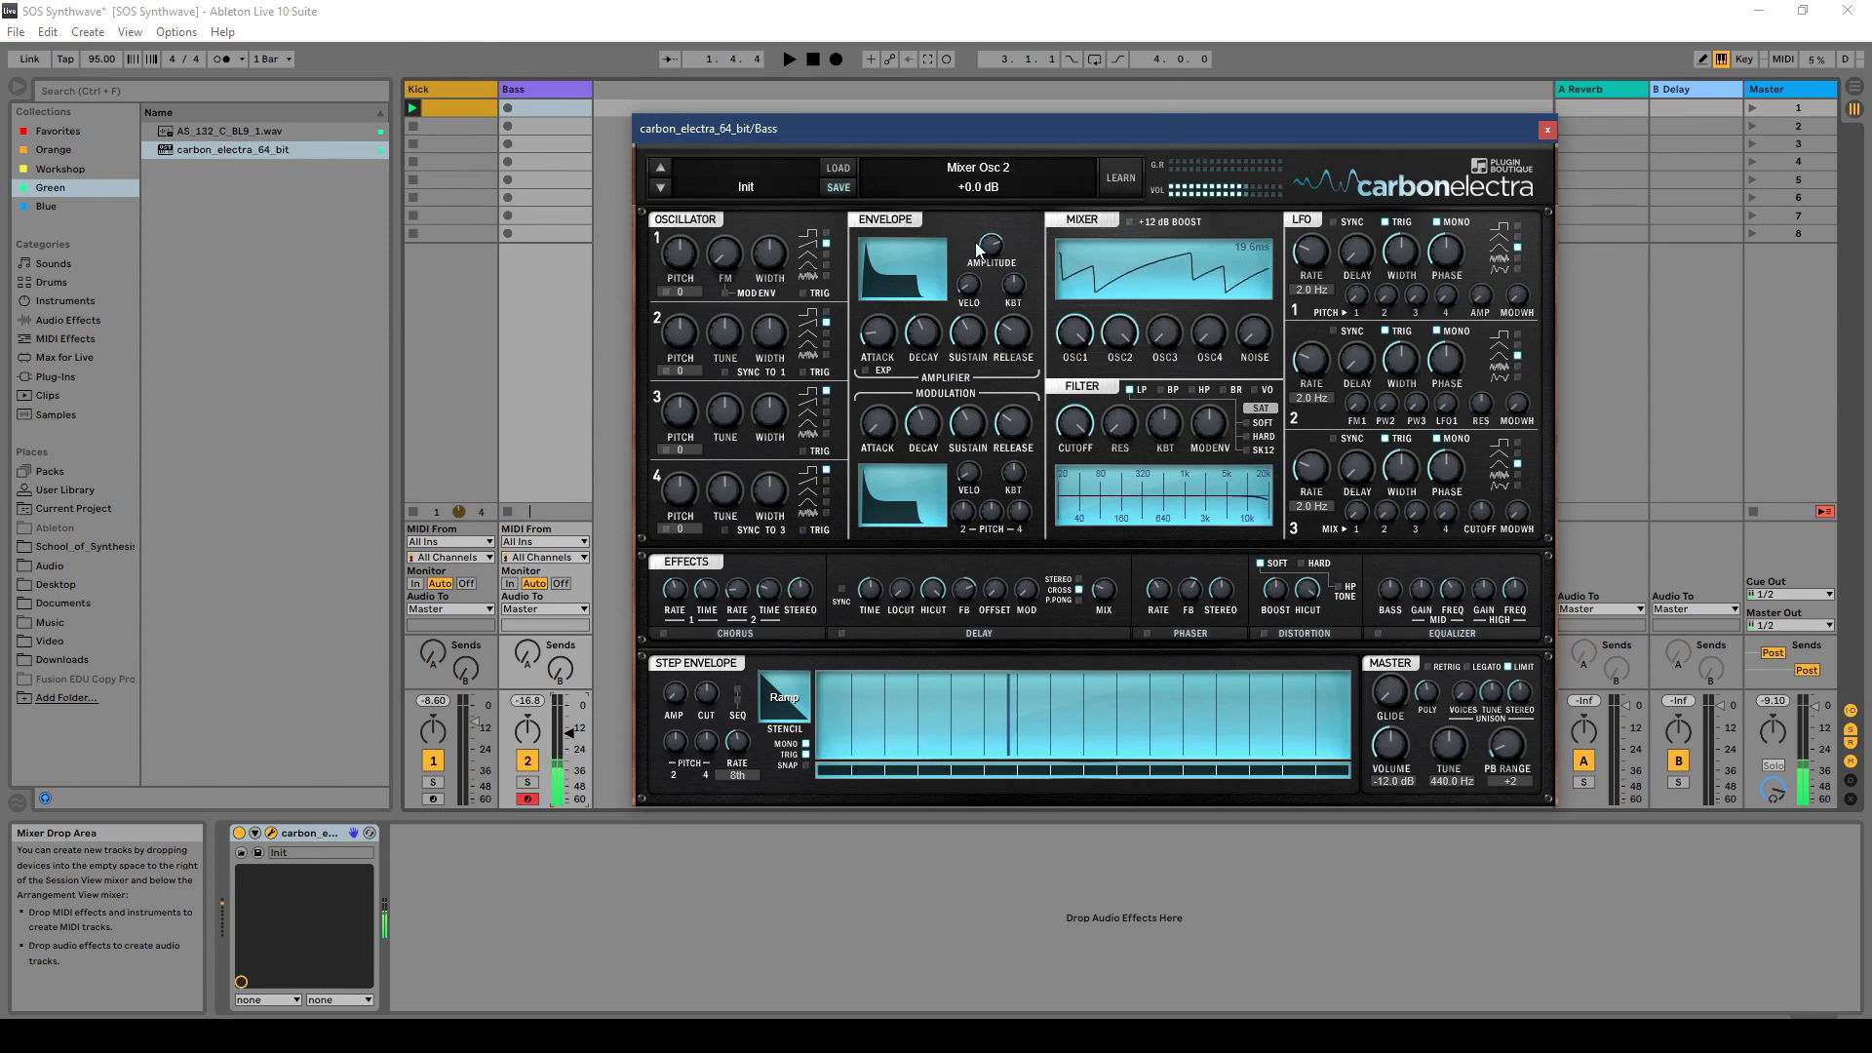
# Step: Set the amplifier envelope to 1 ms attack and 100% sustain, and the modulation envelope to a short decay with 1 ms release
pyautogui.moveTo(920, 341); pyautogui.dragTo(918, 532)
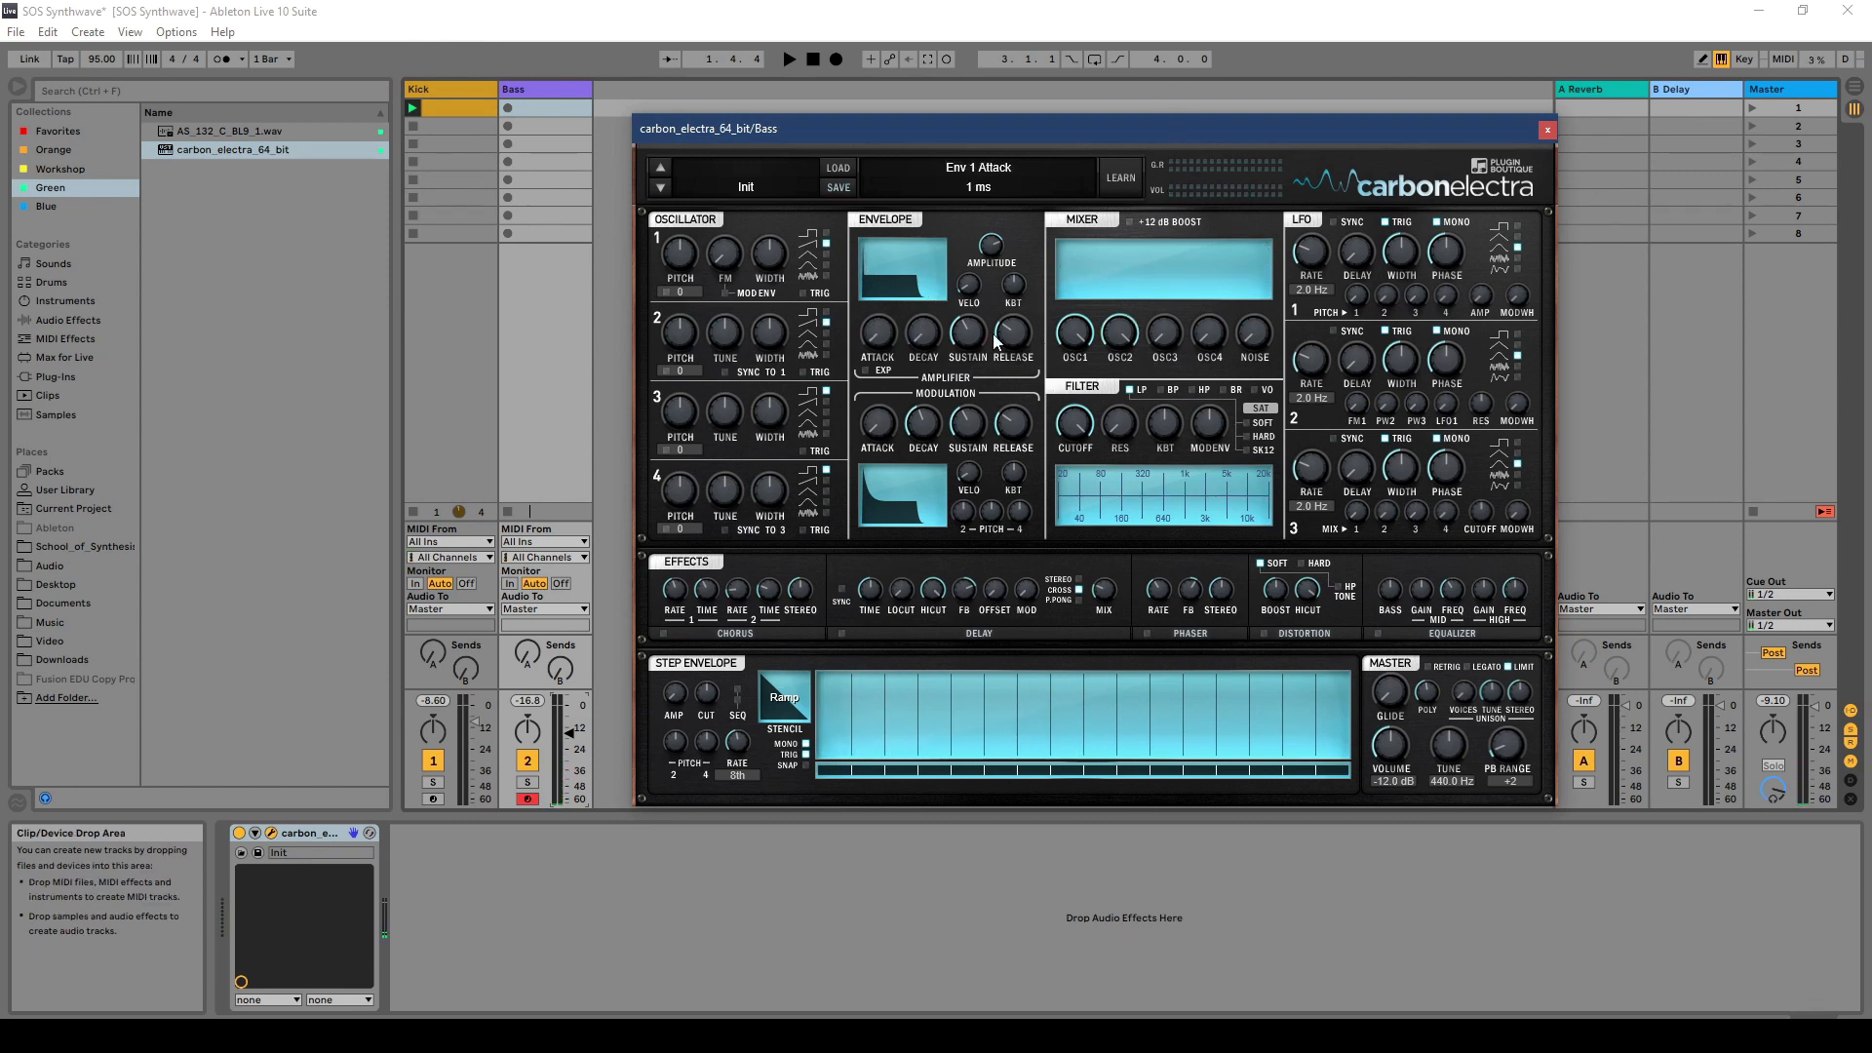
pyautogui.moveTo(1003, 337); pyautogui.dragTo(1027, 63)
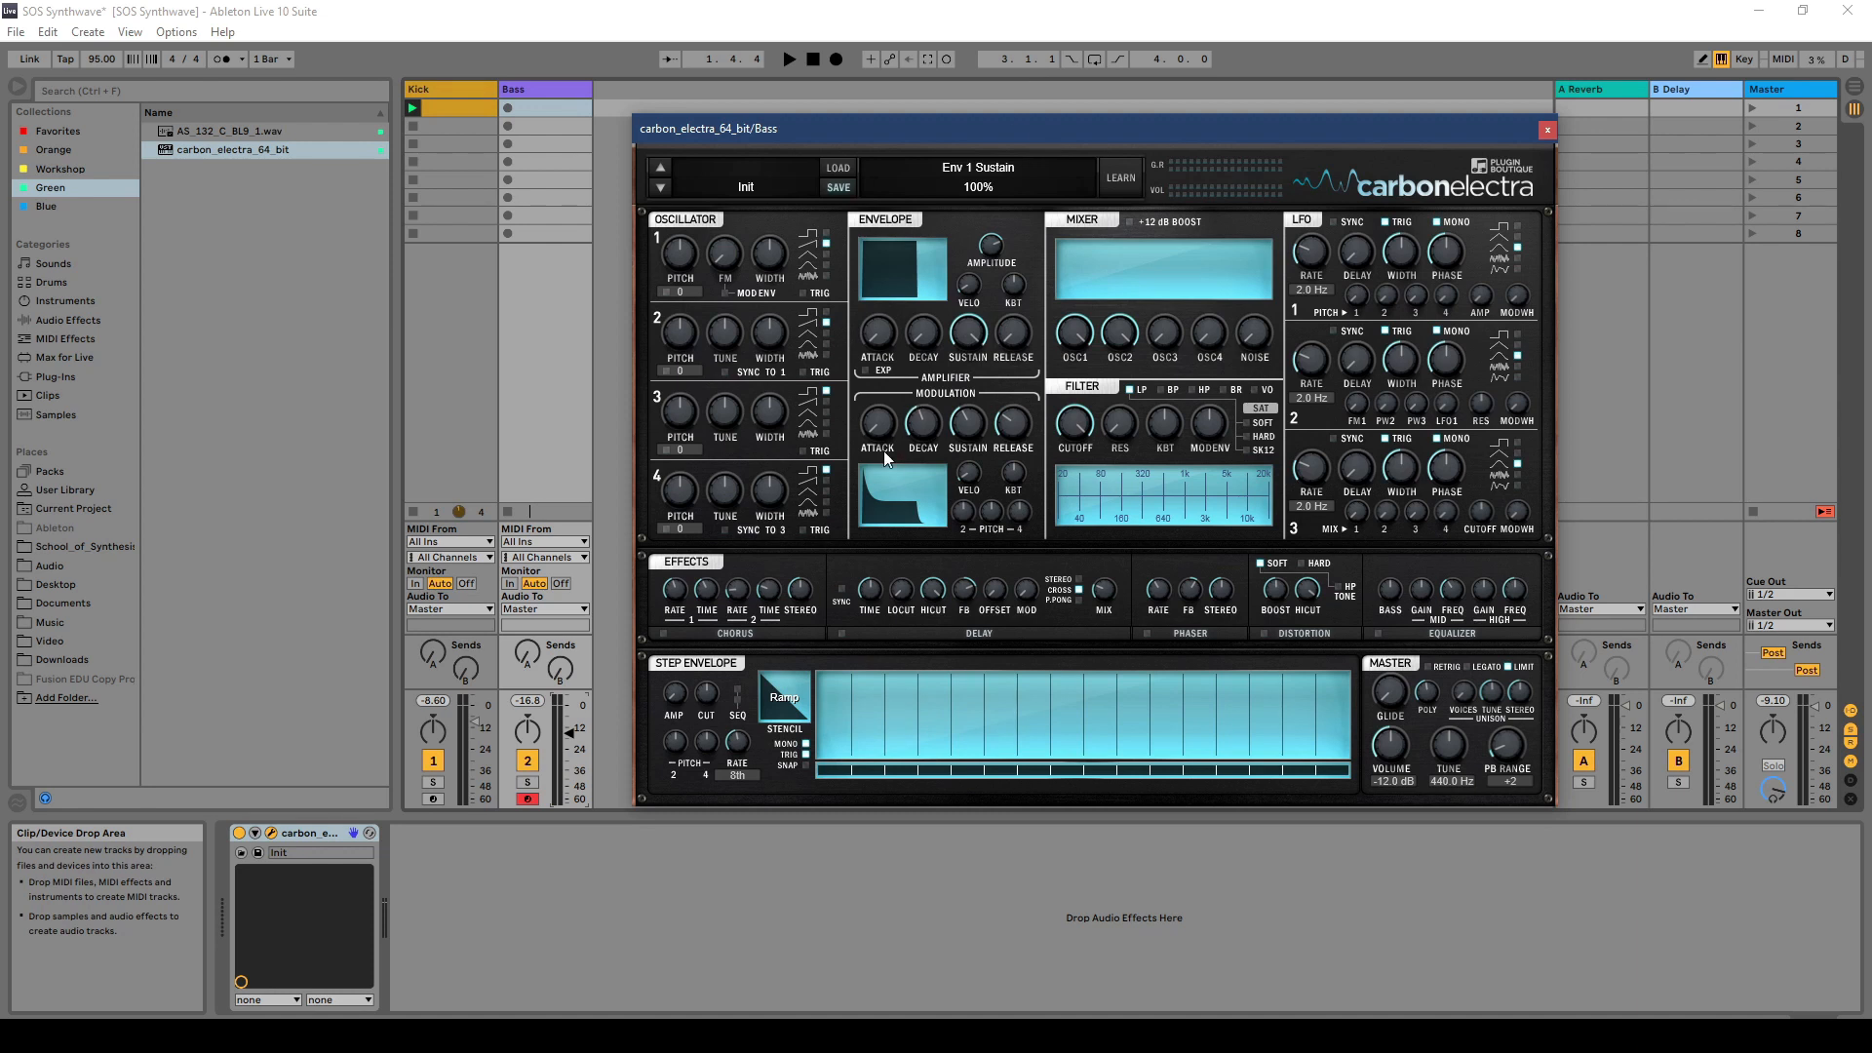
pyautogui.moveTo(932, 419); pyautogui.dragTo(989, 507)
pyautogui.moveTo(1018, 420); pyautogui.dragTo(975, 564)
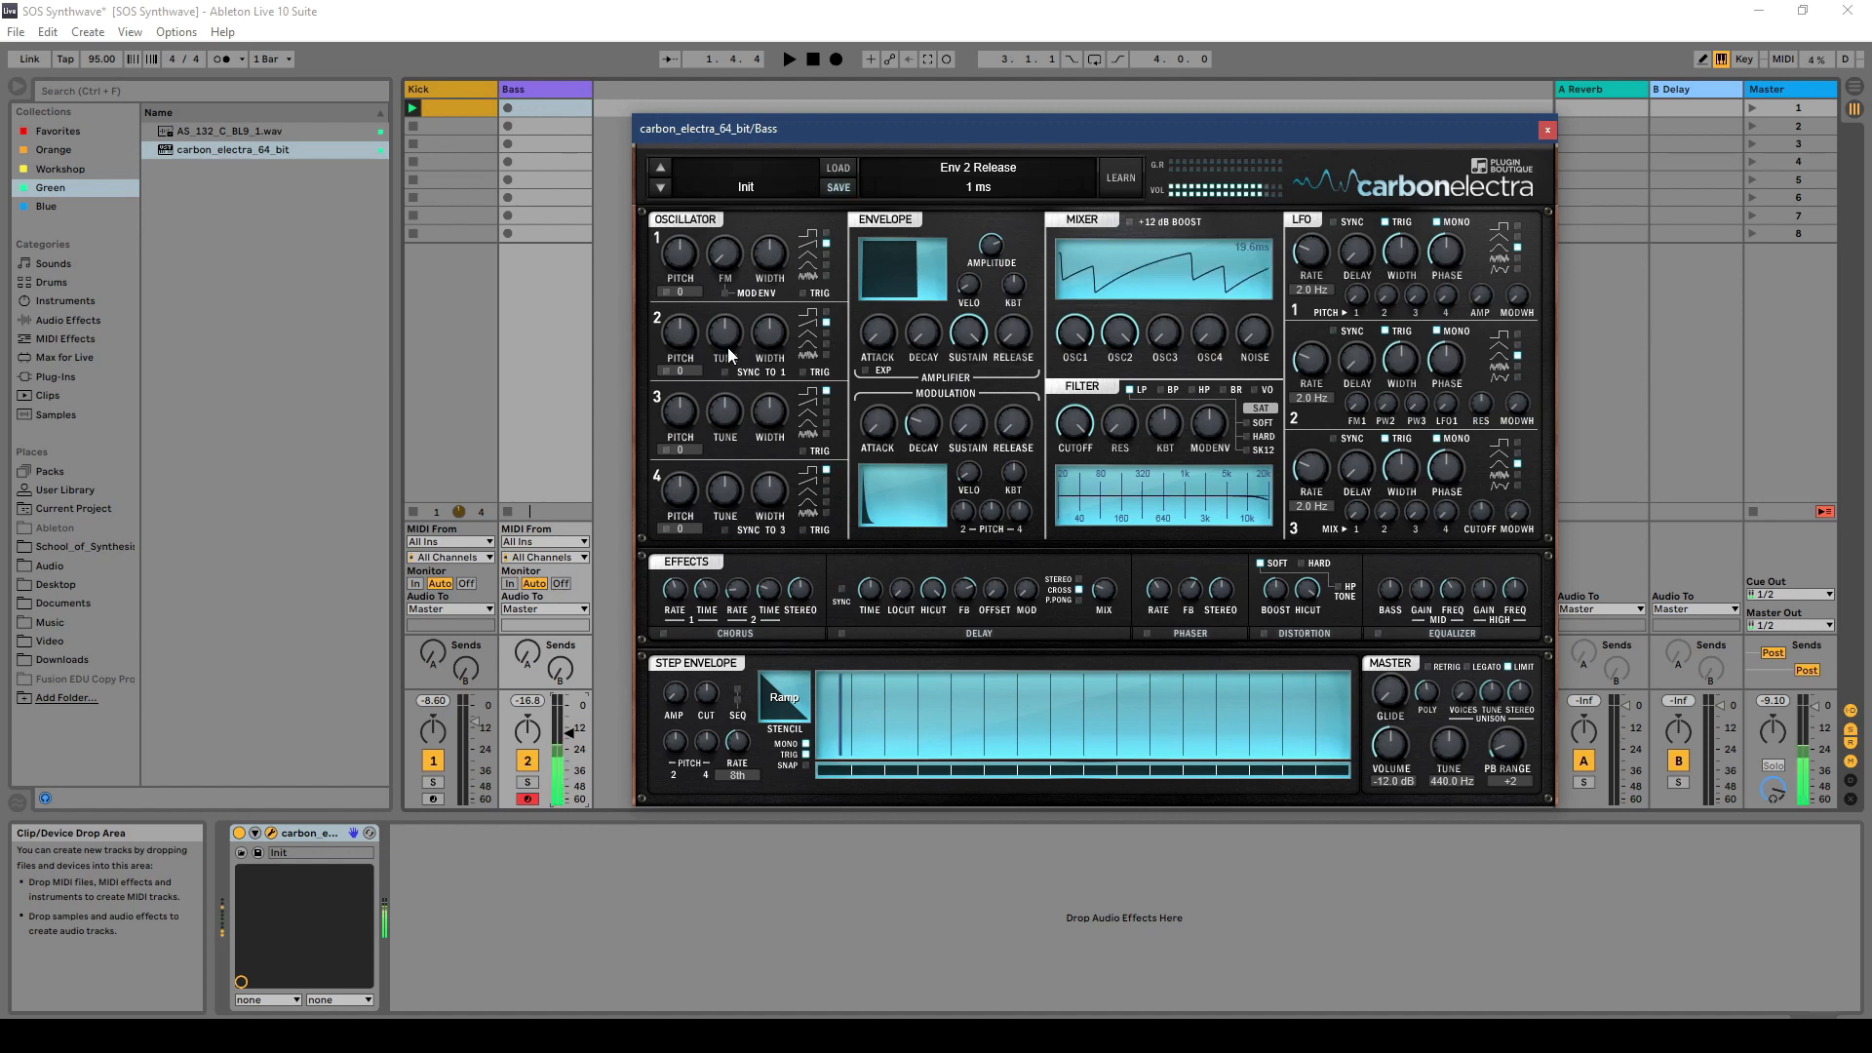
# Step: Detune oscillator 2 by +9.2 cents and set its pitch to -12
pyautogui.moveTo(728, 347); pyautogui.dragTo(743, 329)
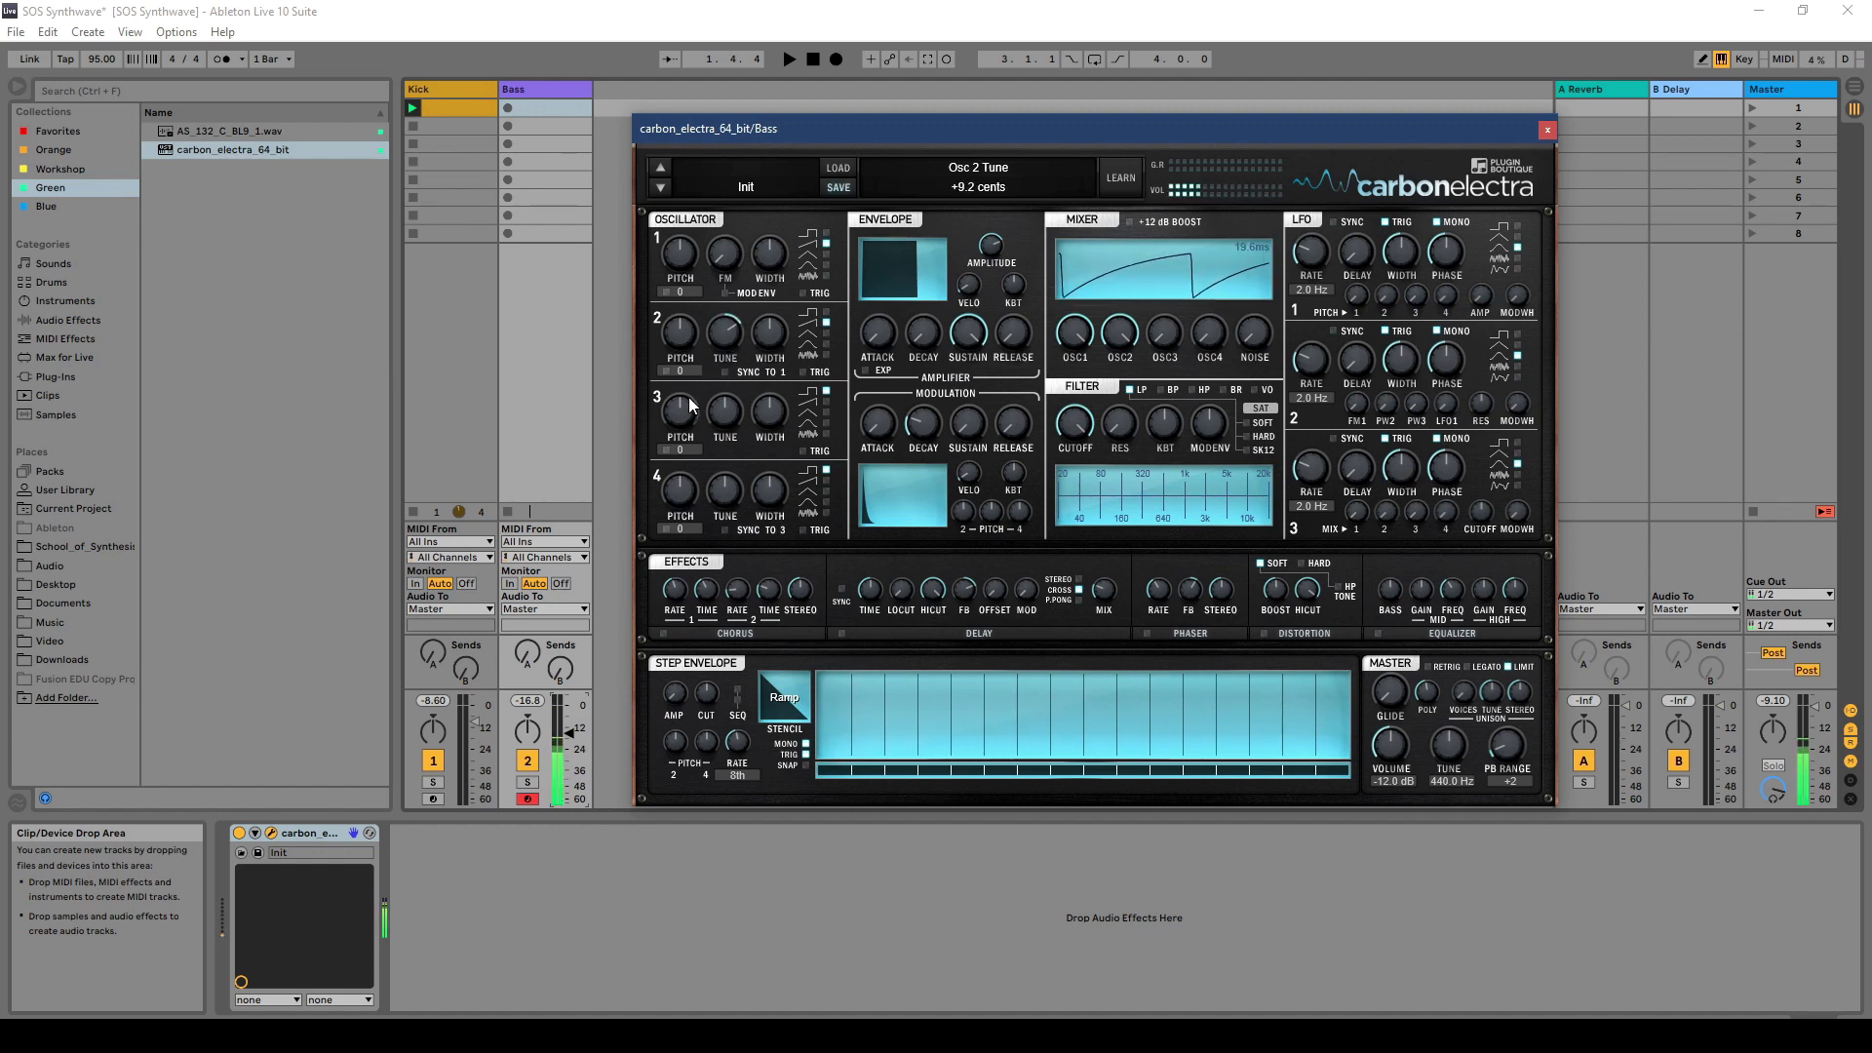
pyautogui.moveTo(671, 356); pyautogui.dragTo(603, 575)
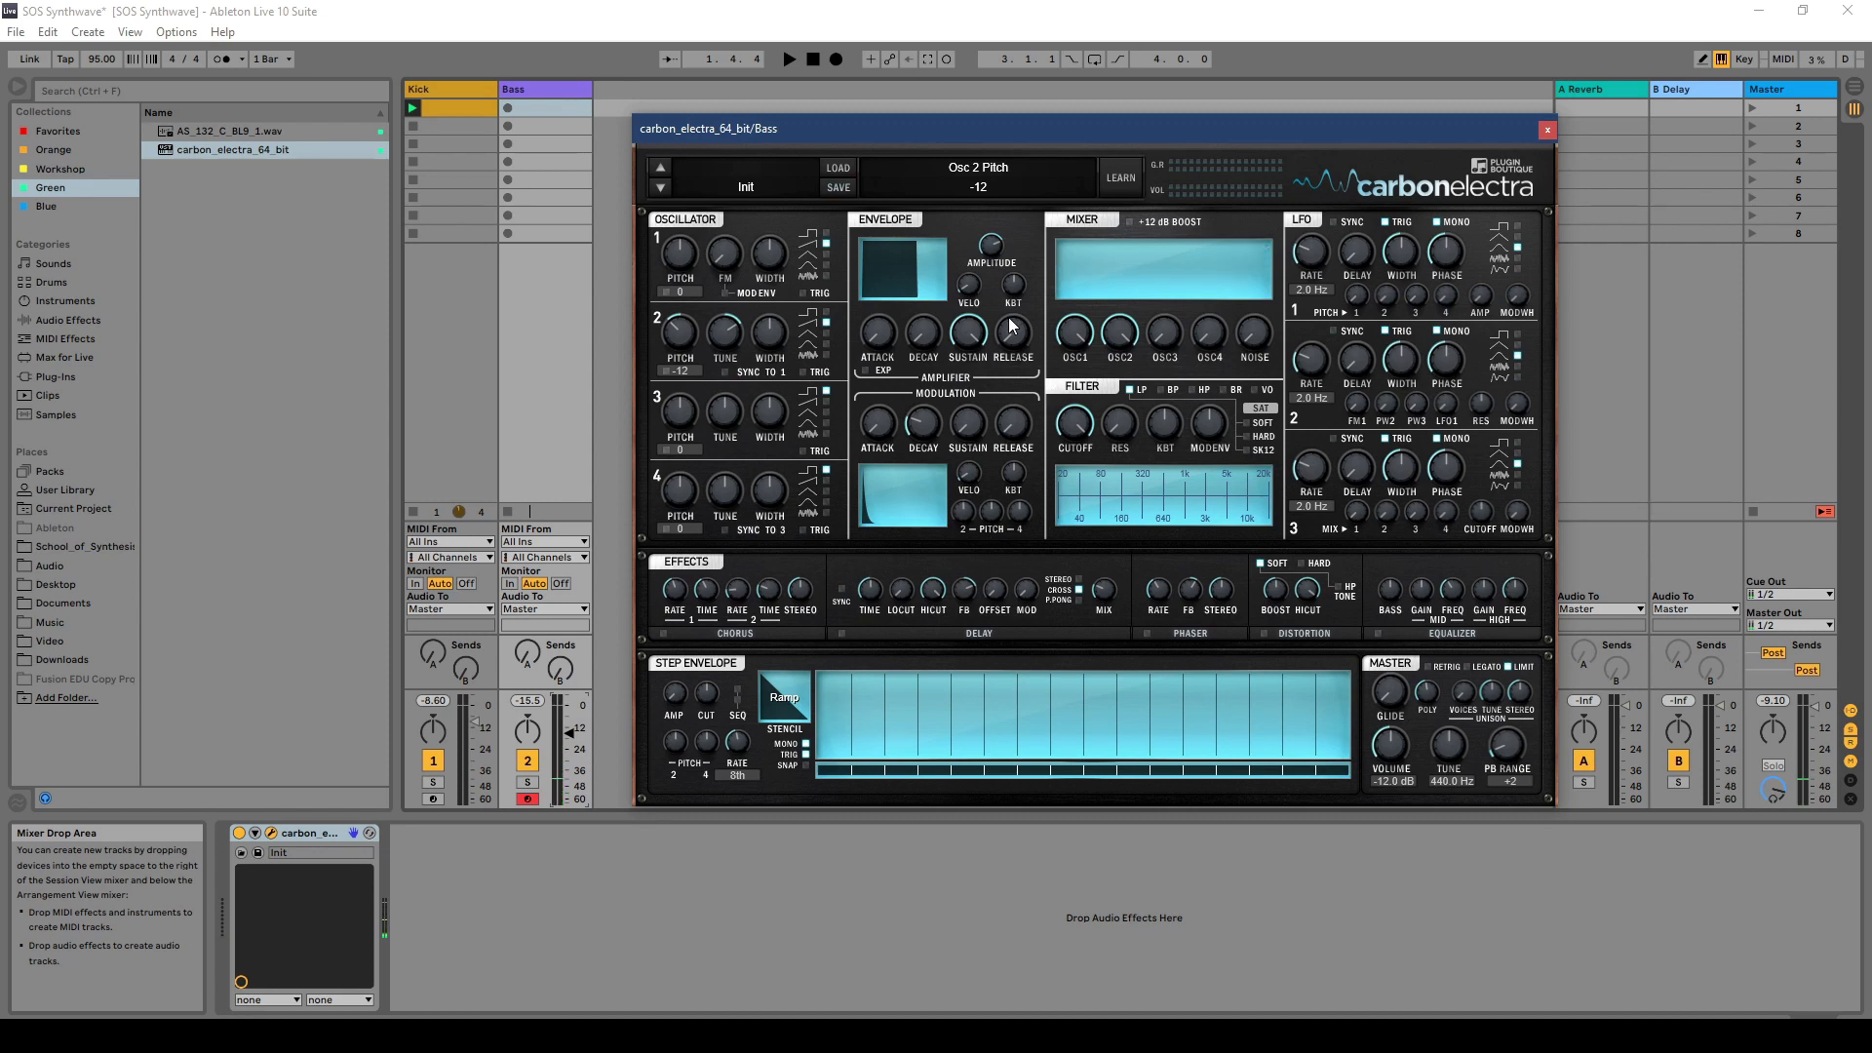
# Step: Adjust the amplifier release and set the low-pass filter to a 120.4 Hz cutoff with more modulation-envelope amount, closing the synth window
pyautogui.moveTo(1010, 327); pyautogui.dragTo(988, 387)
pyautogui.moveTo(1094, 424); pyautogui.dragTo(1045, 498)
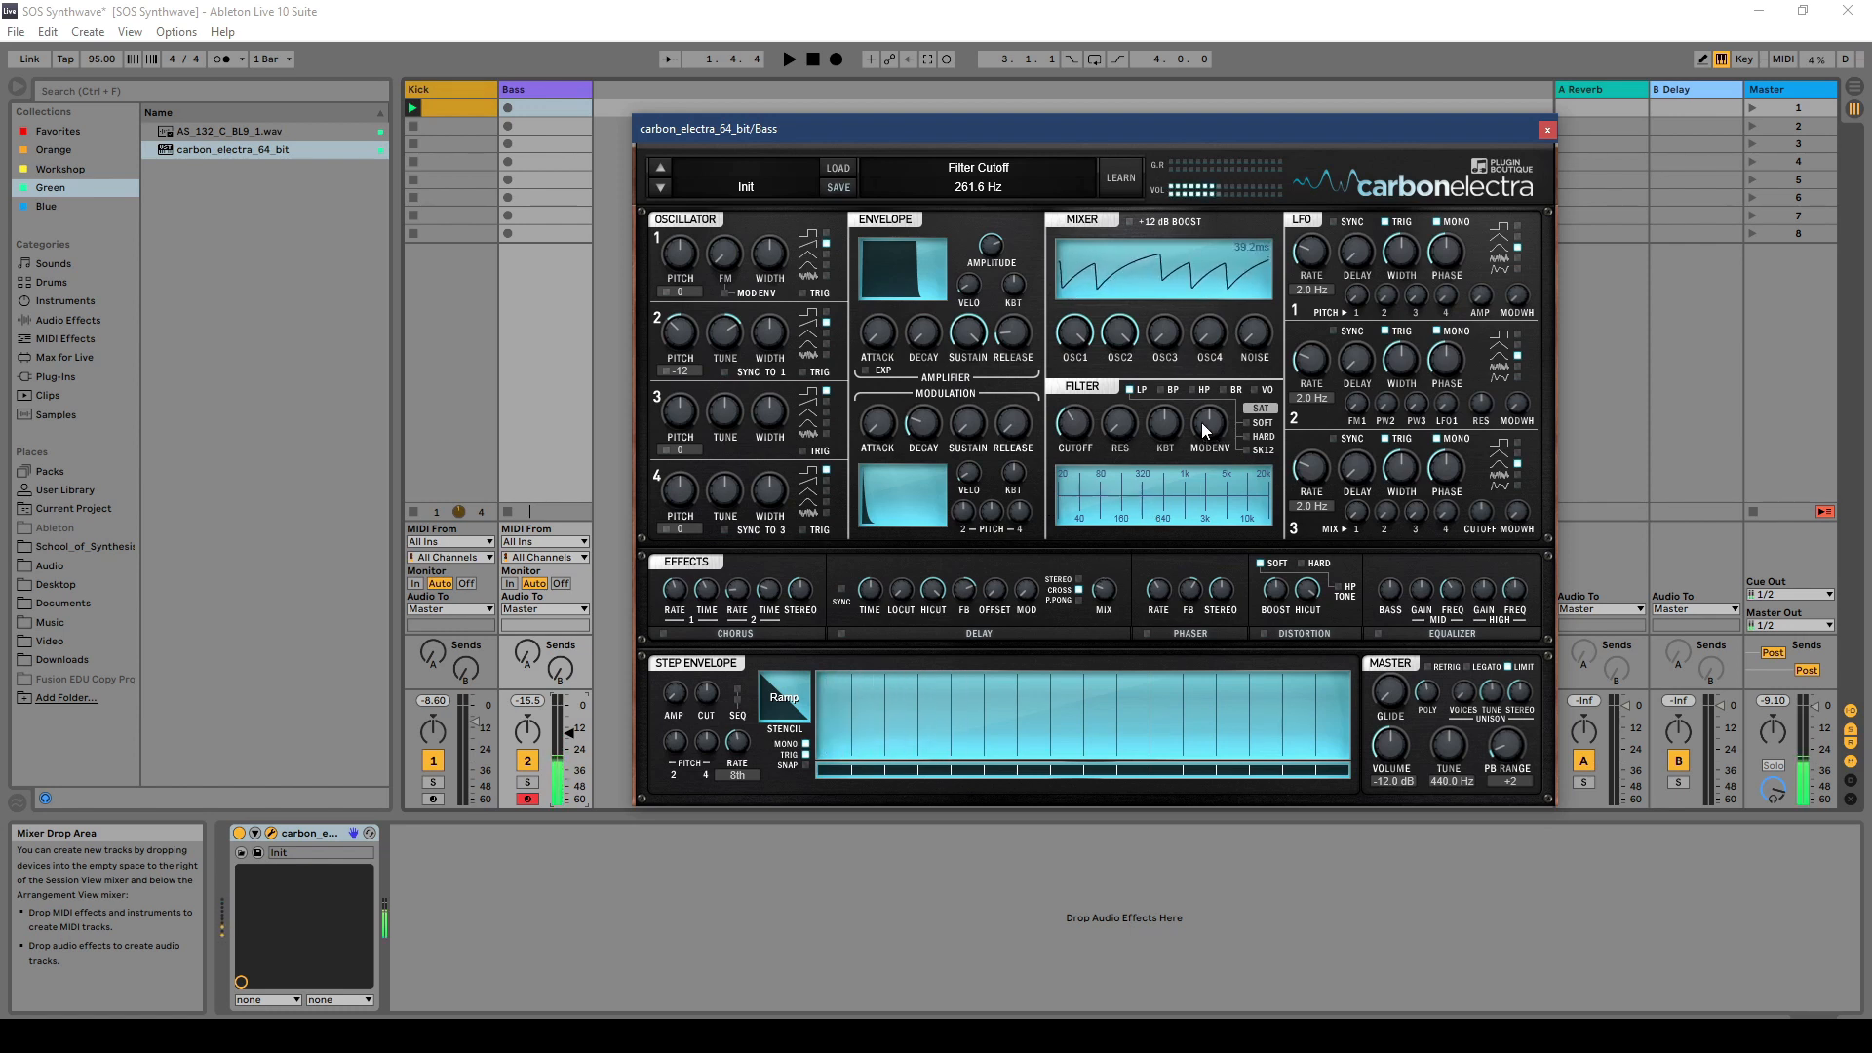
pyautogui.moveTo(1201, 423)
pyautogui.mouseDown()
pyautogui.moveTo(1215, 371)
pyautogui.moveTo(1209, 390)
pyautogui.mouseUp()
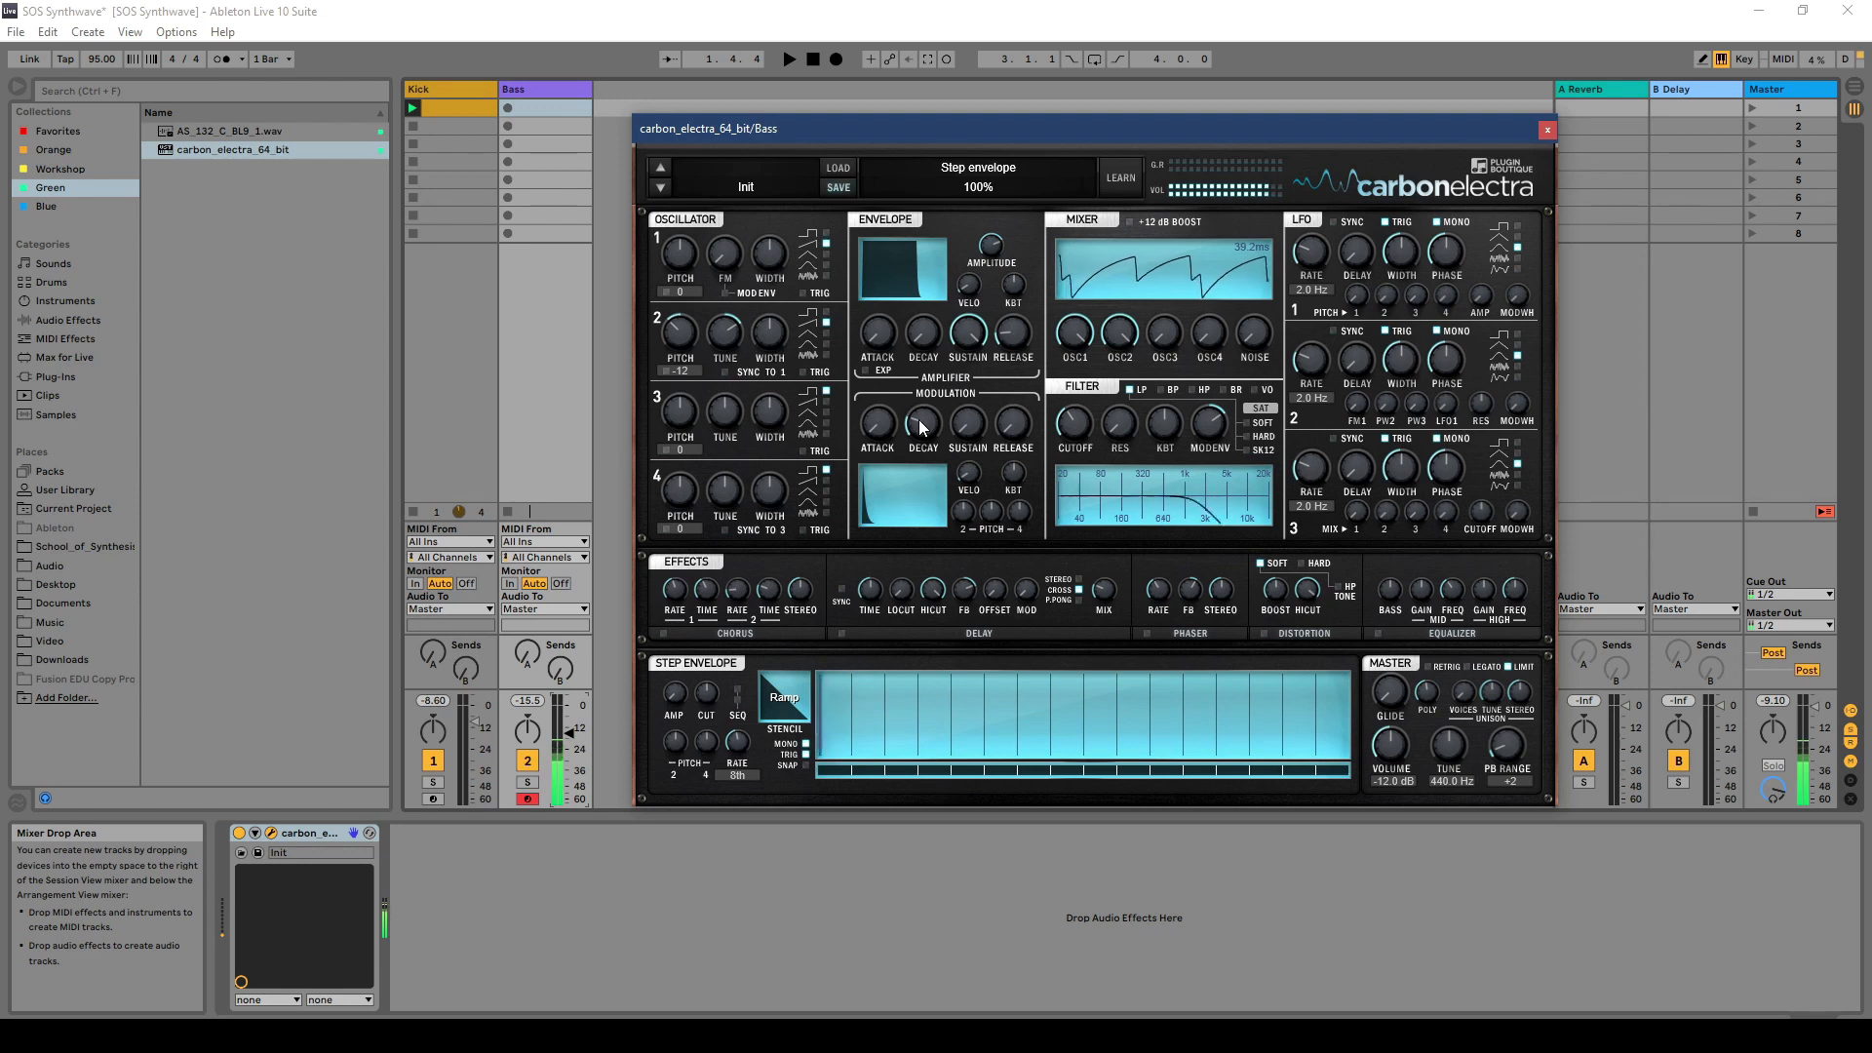
pyautogui.moveTo(1070, 420); pyautogui.dragTo(1070, 435)
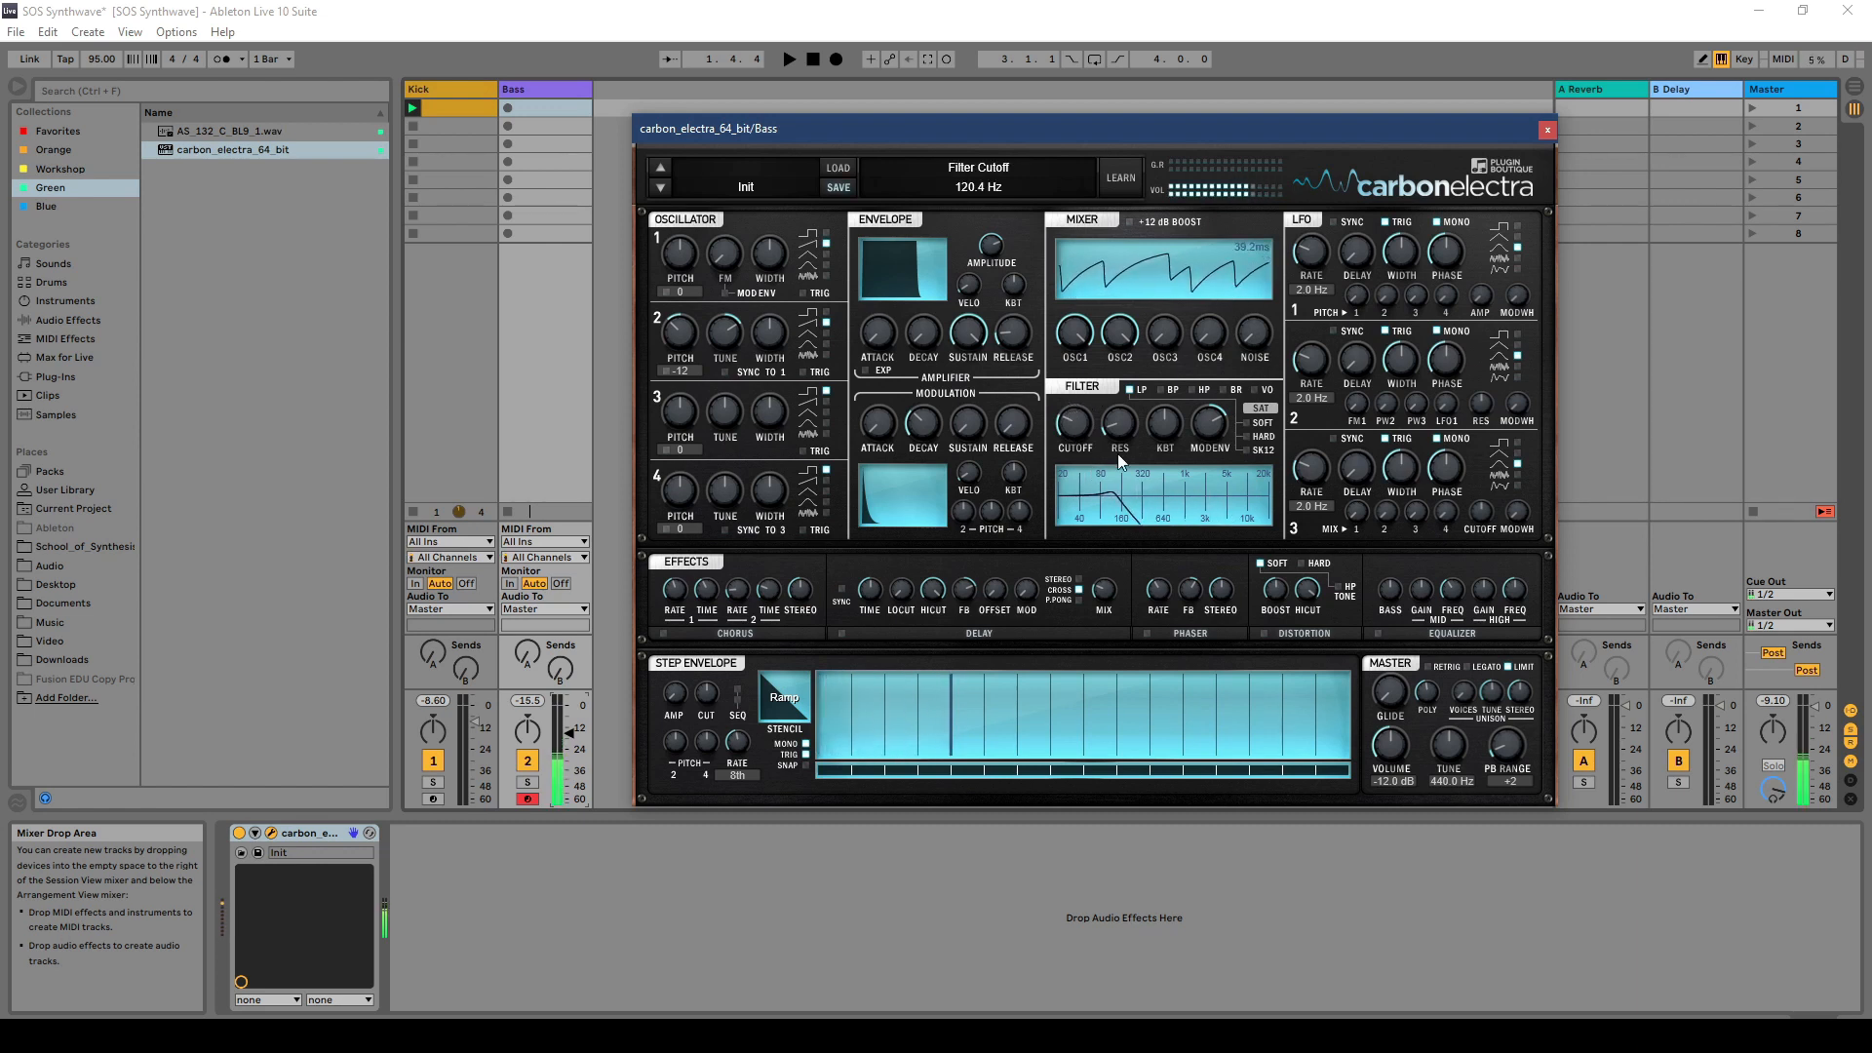
pyautogui.click(1546, 131)
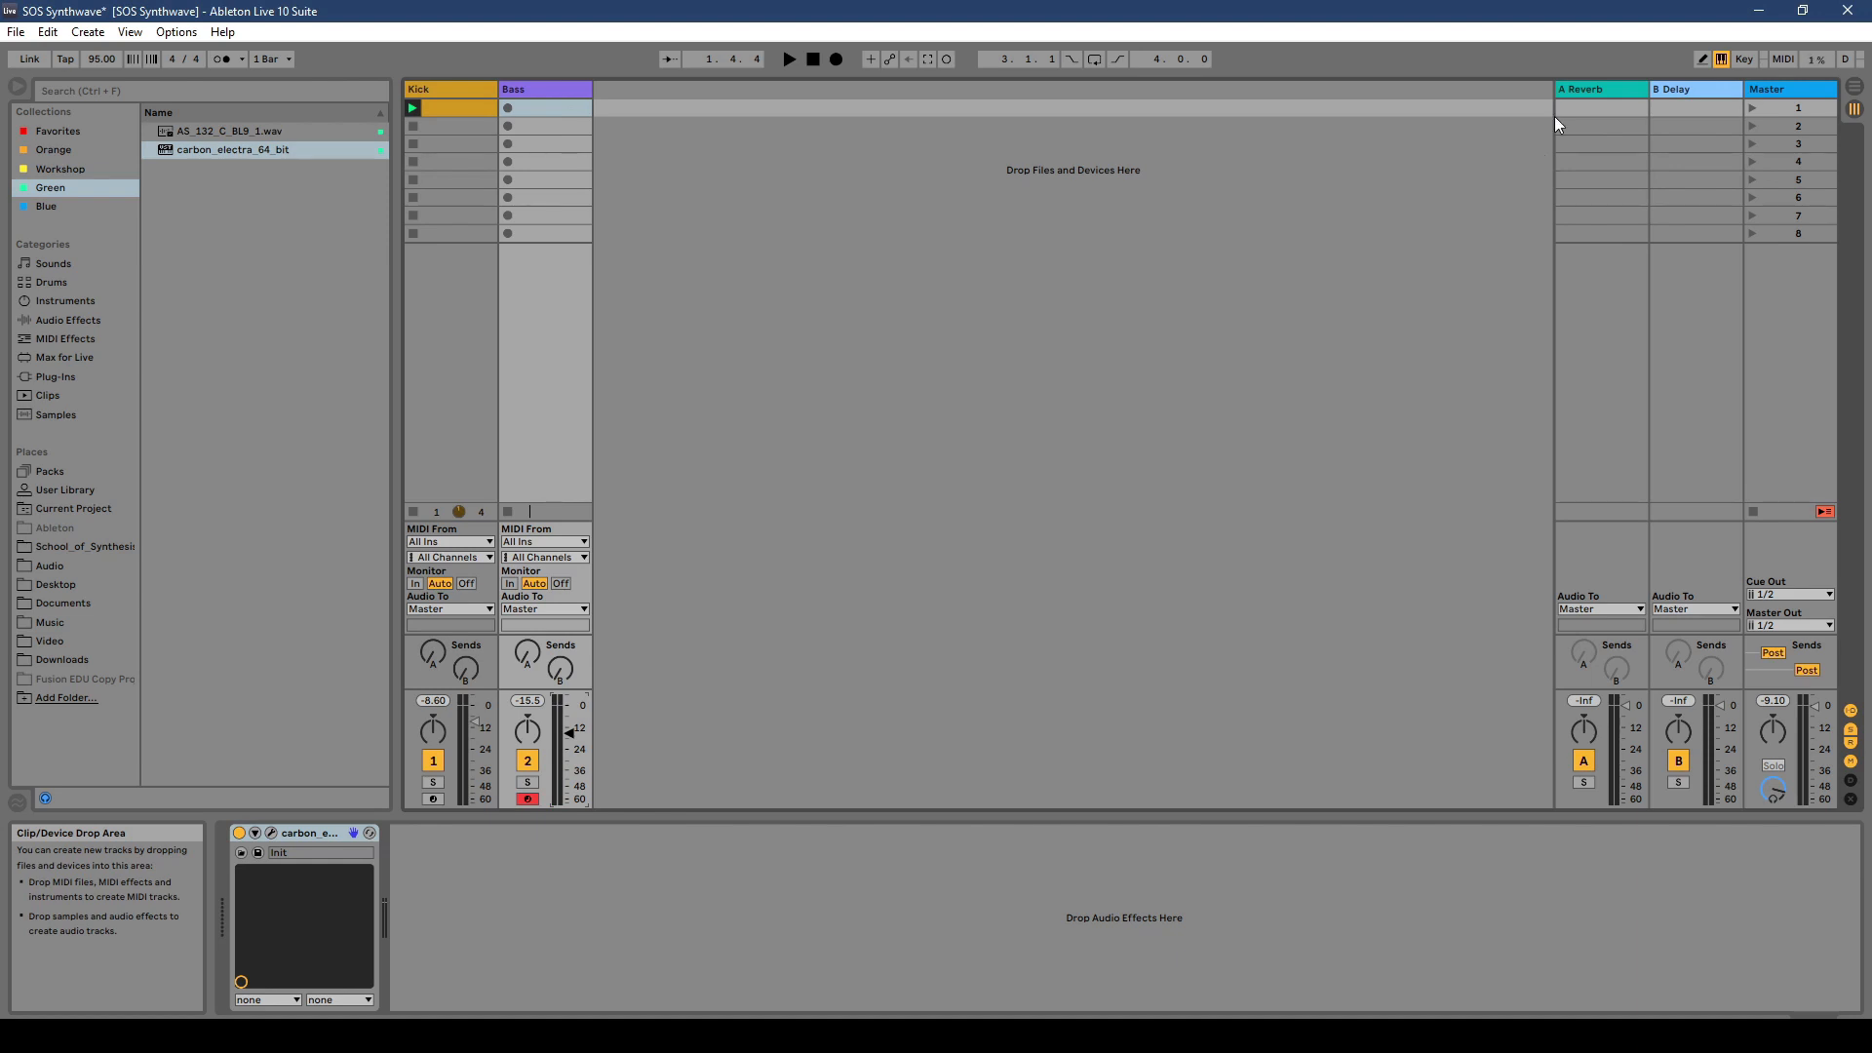
# Step: Add an Arpeggiator before the Bass synth with a 1/16 rate and 110% gate, and audition it against the Kick clip
pyautogui.click(532, 90)
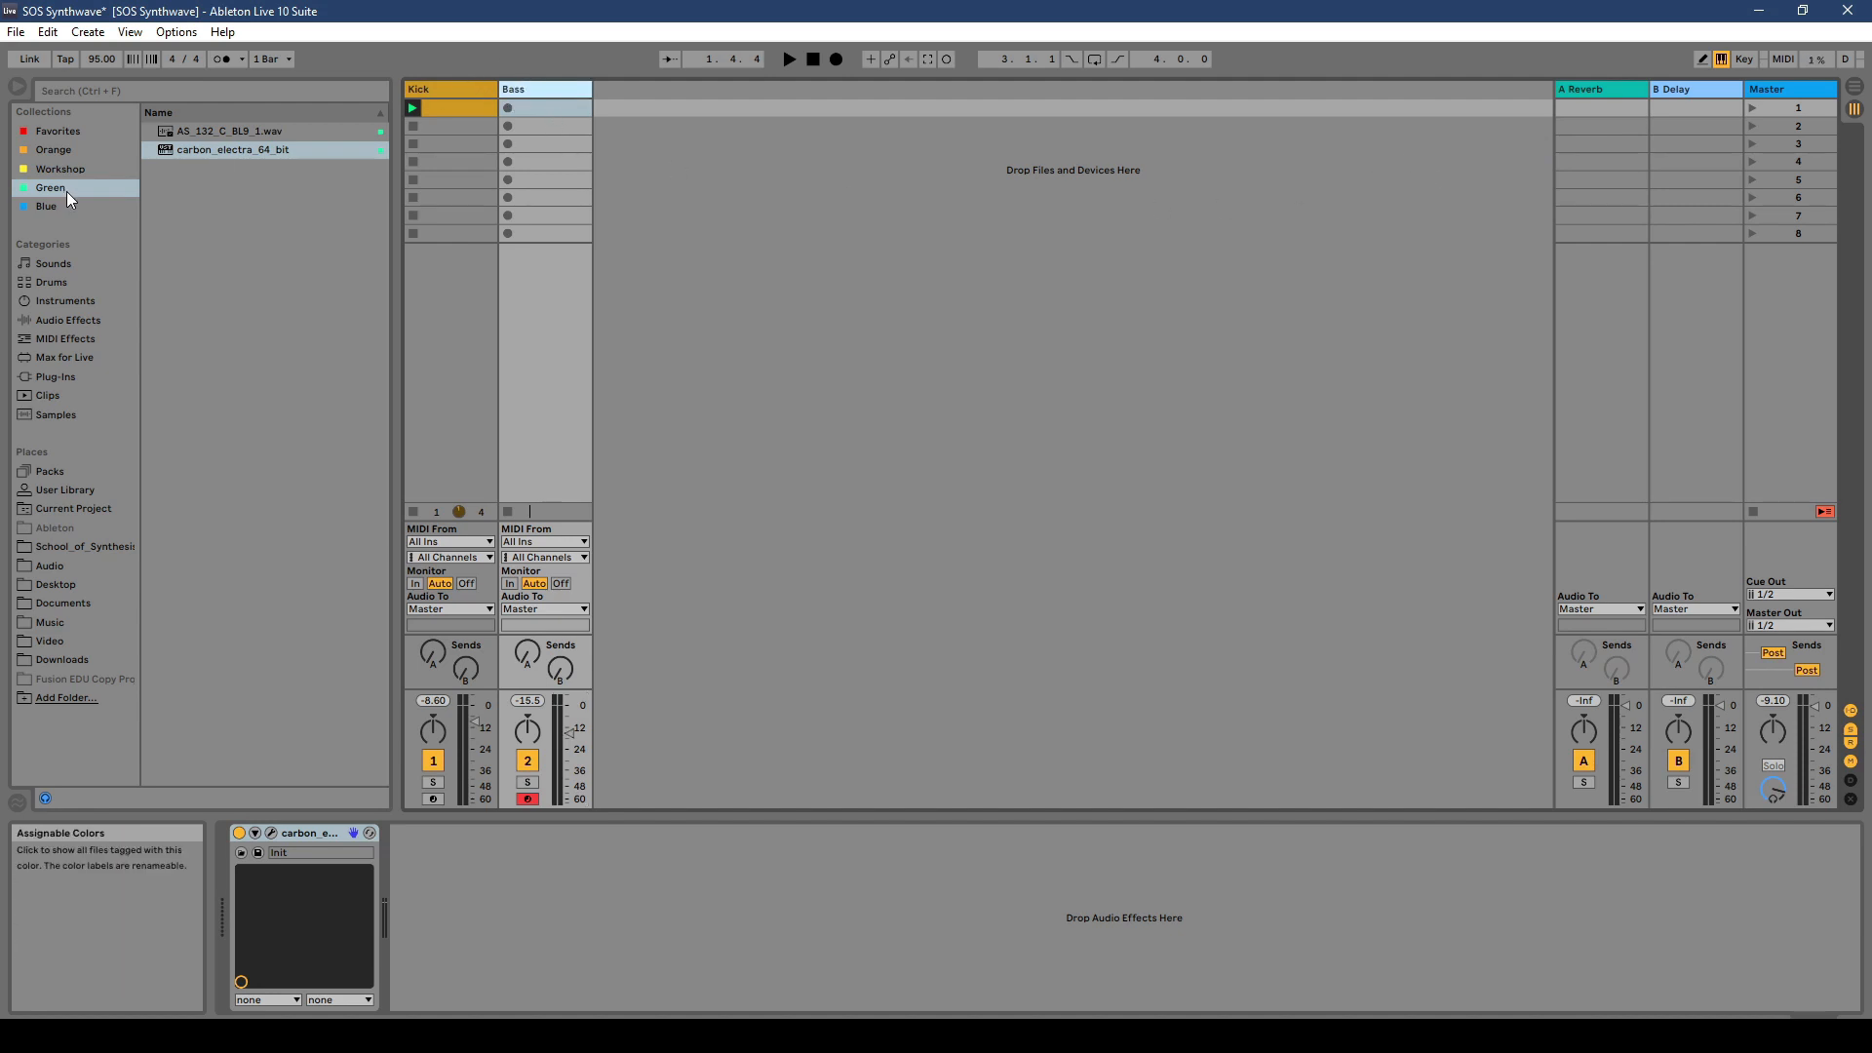
pyautogui.click(70, 338)
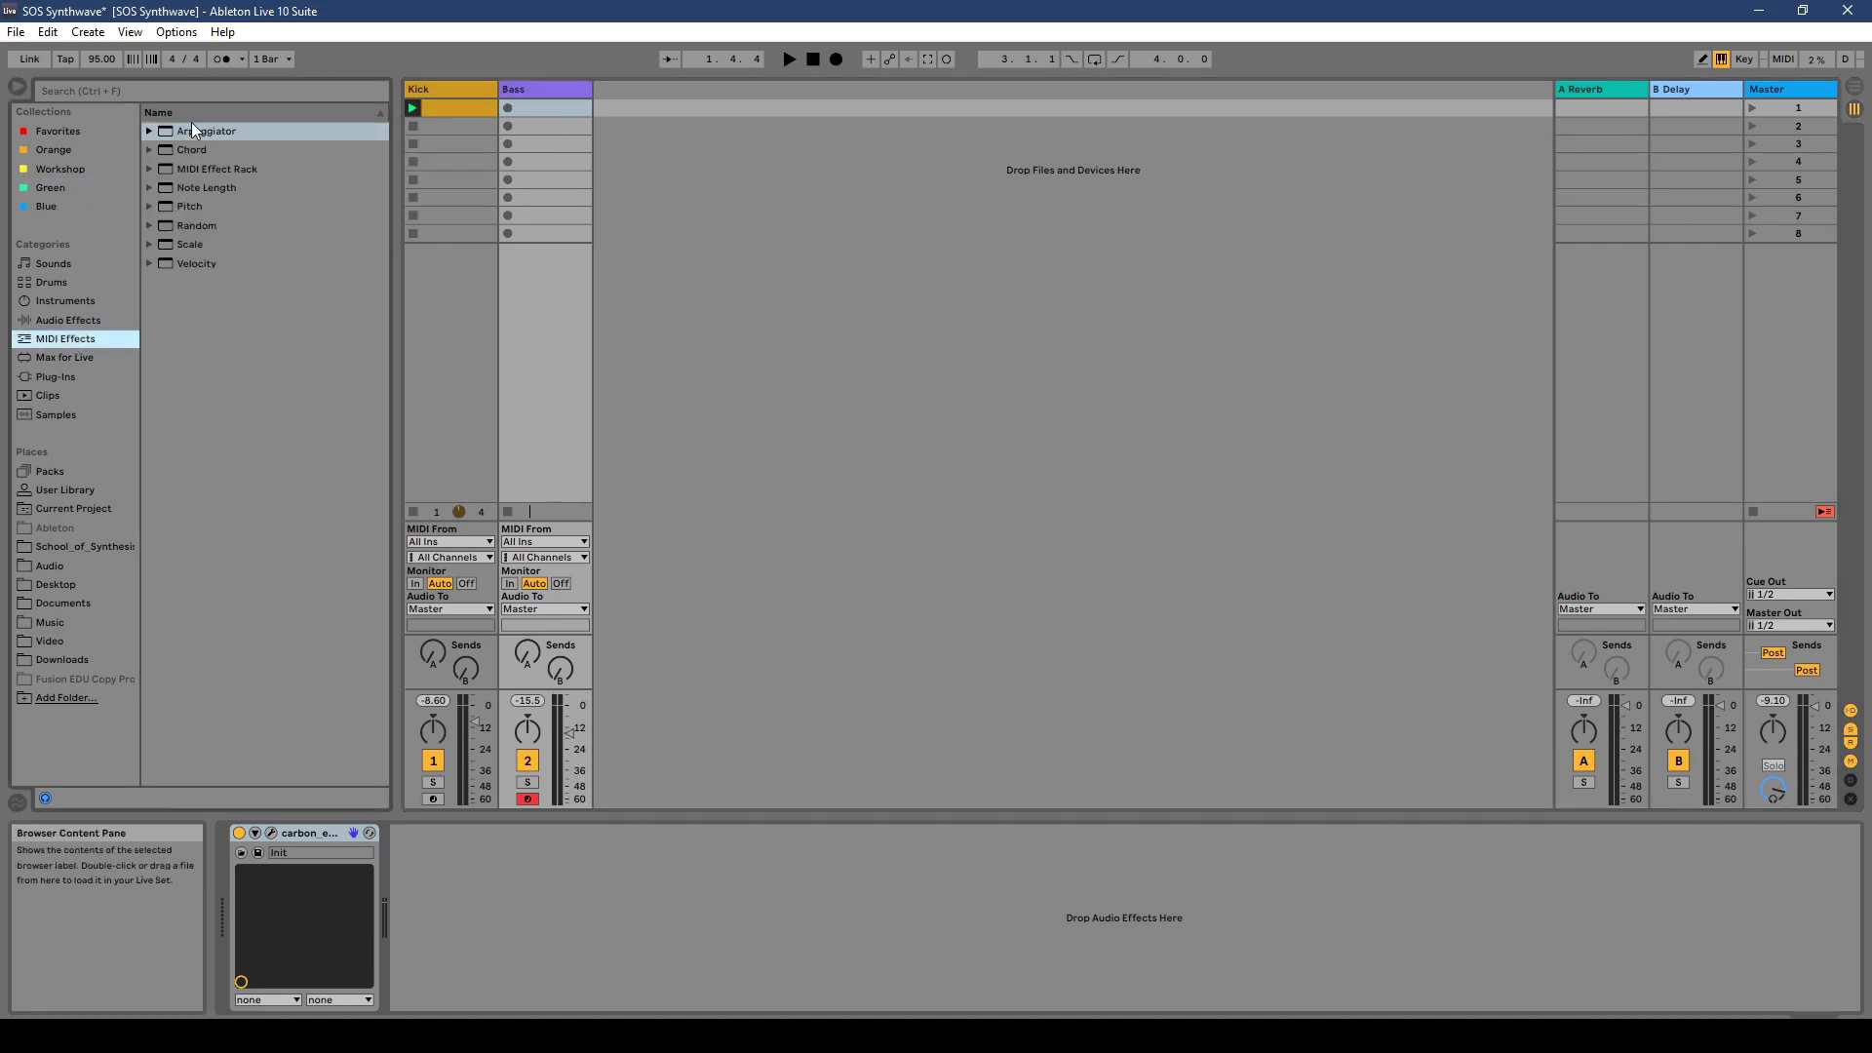
pyautogui.click(183, 133)
pyautogui.moveTo(183, 133); pyautogui.dragTo(287, 936)
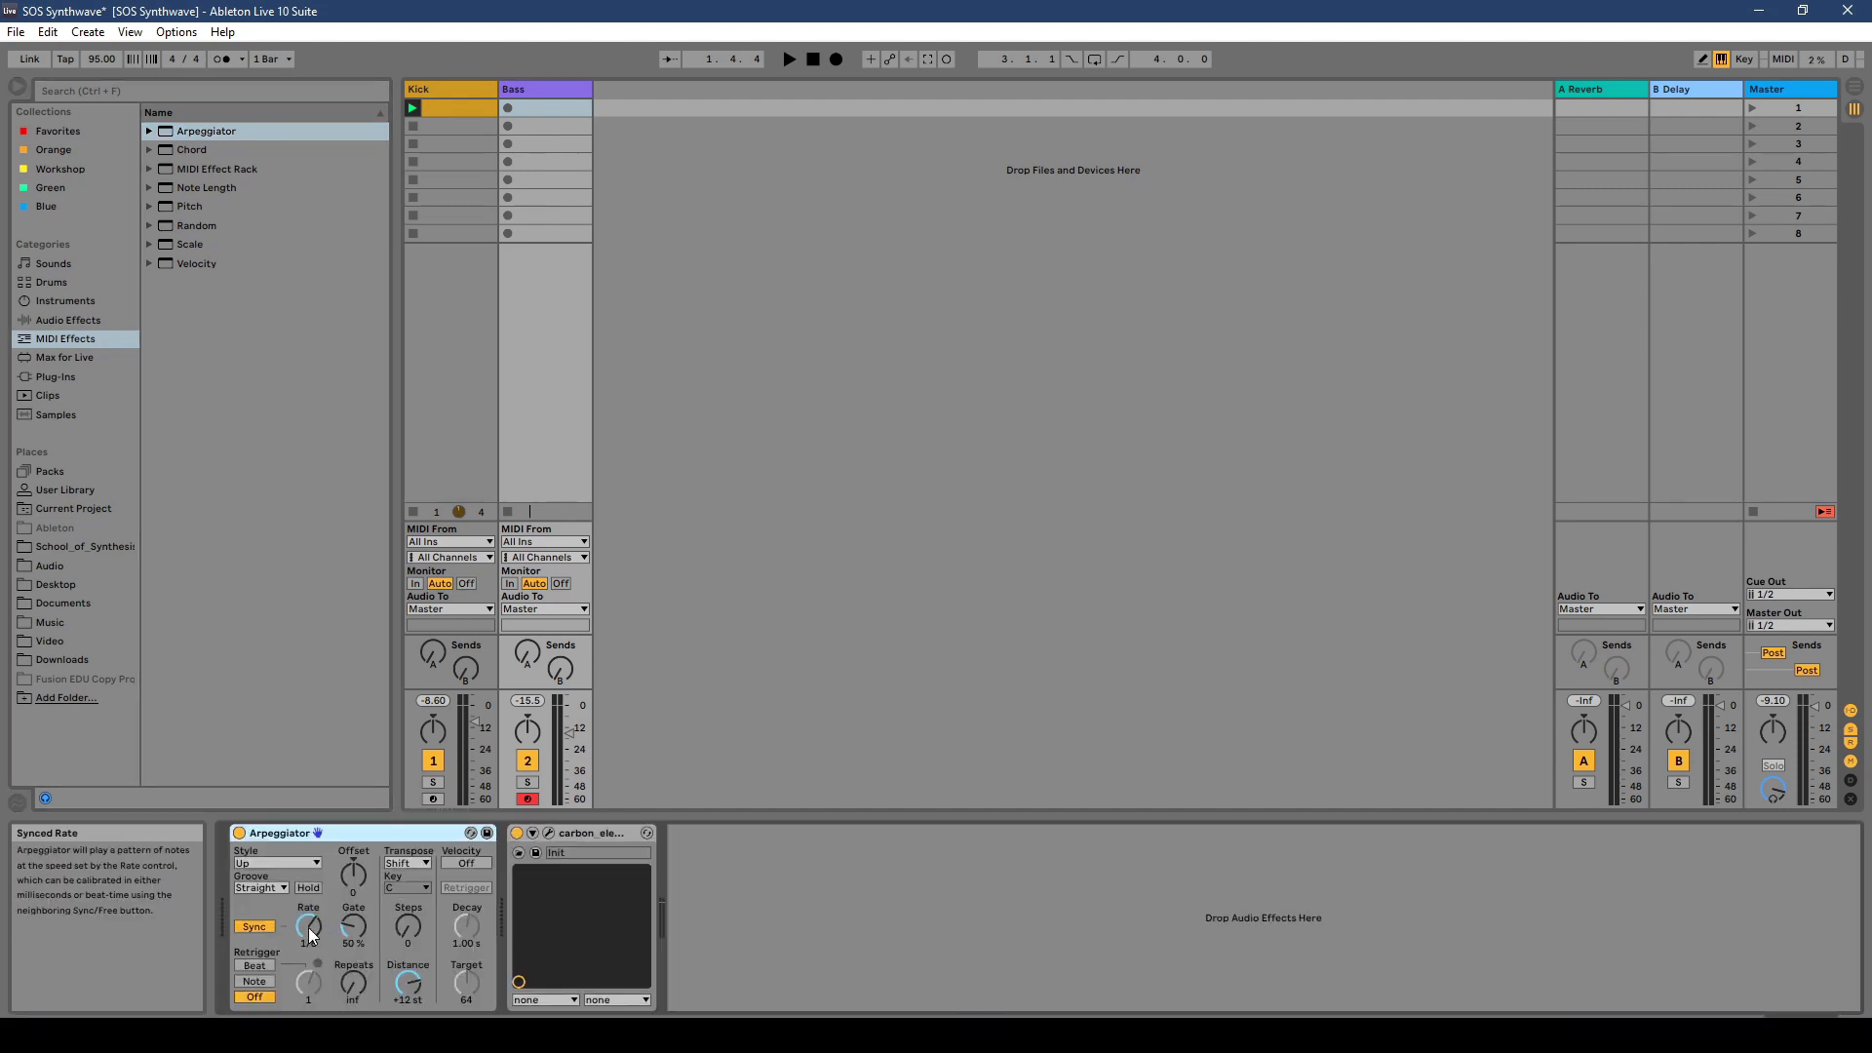
pyautogui.moveTo(308, 926); pyautogui.dragTo(308, 937)
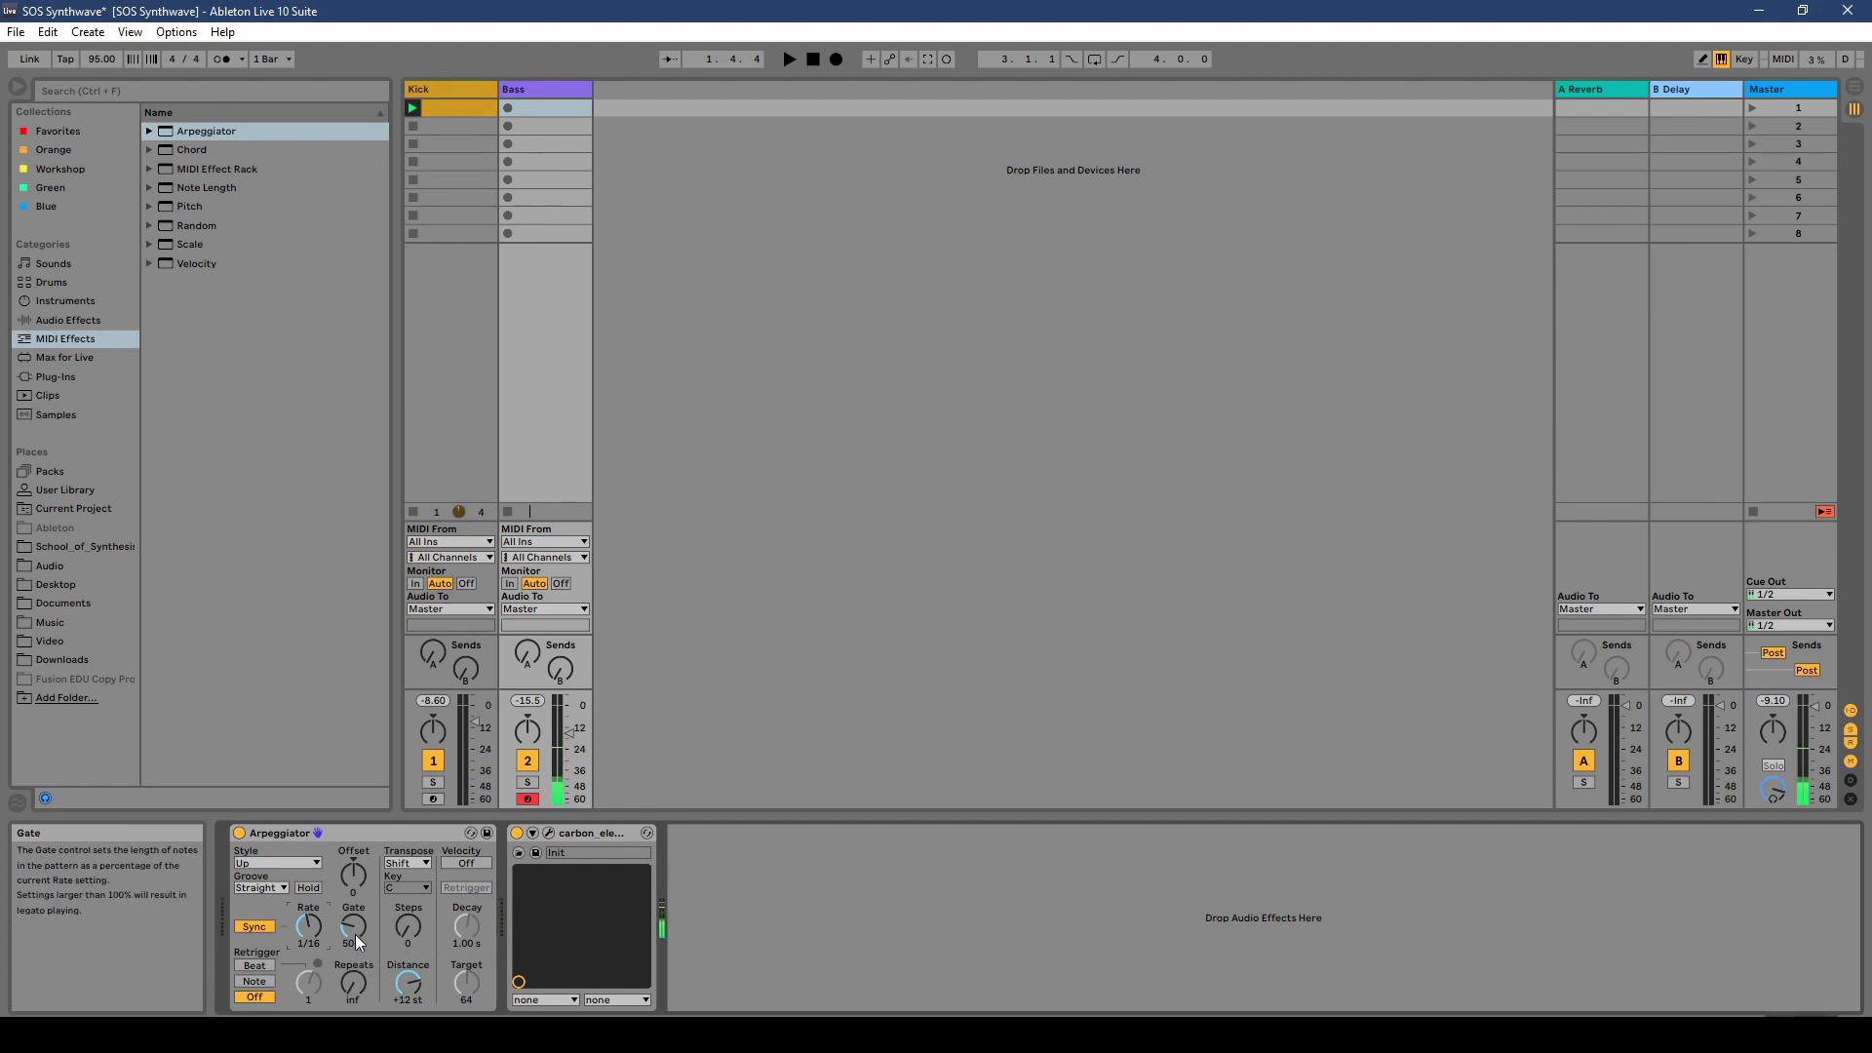
pyautogui.moveTo(355, 934); pyautogui.dragTo(355, 878)
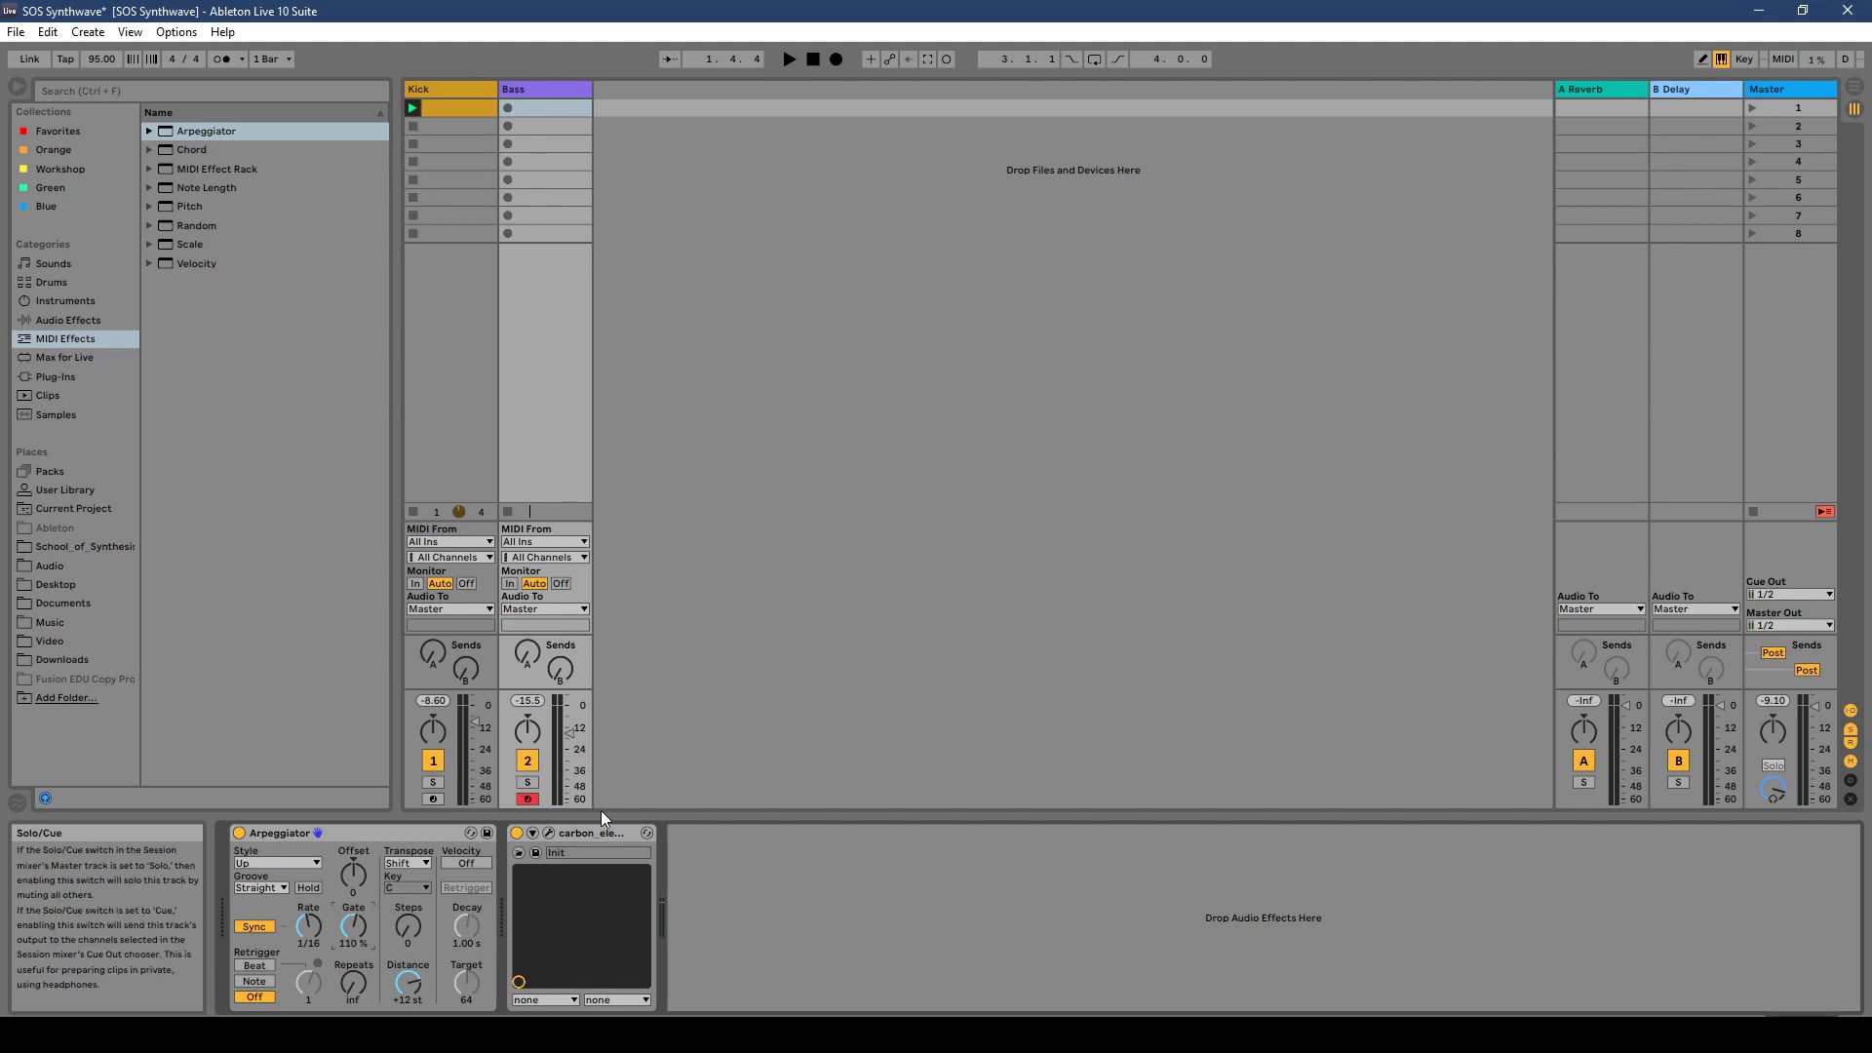
pyautogui.click(417, 111)
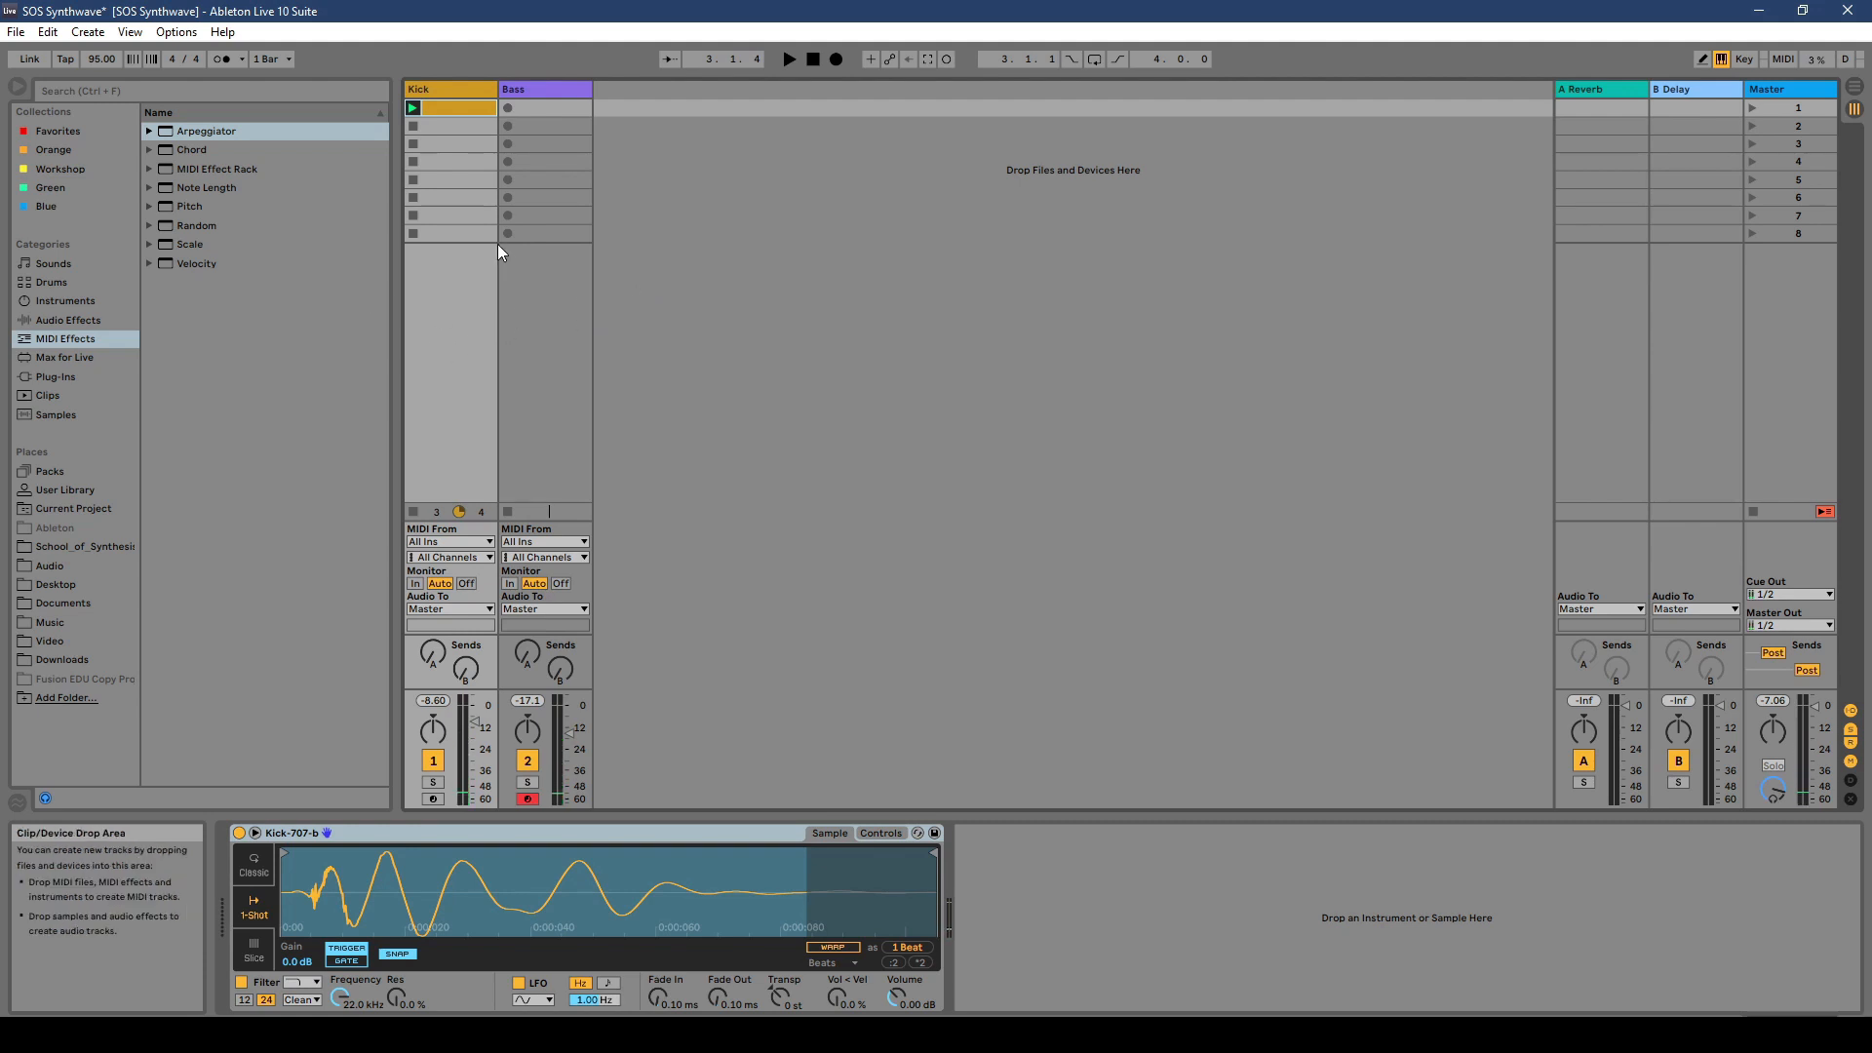
# Step: Create a clip in the Bass track's first slot, draw a one-bar E1 note on a 1 Bar grid, and play it
pyautogui.click(538, 107)
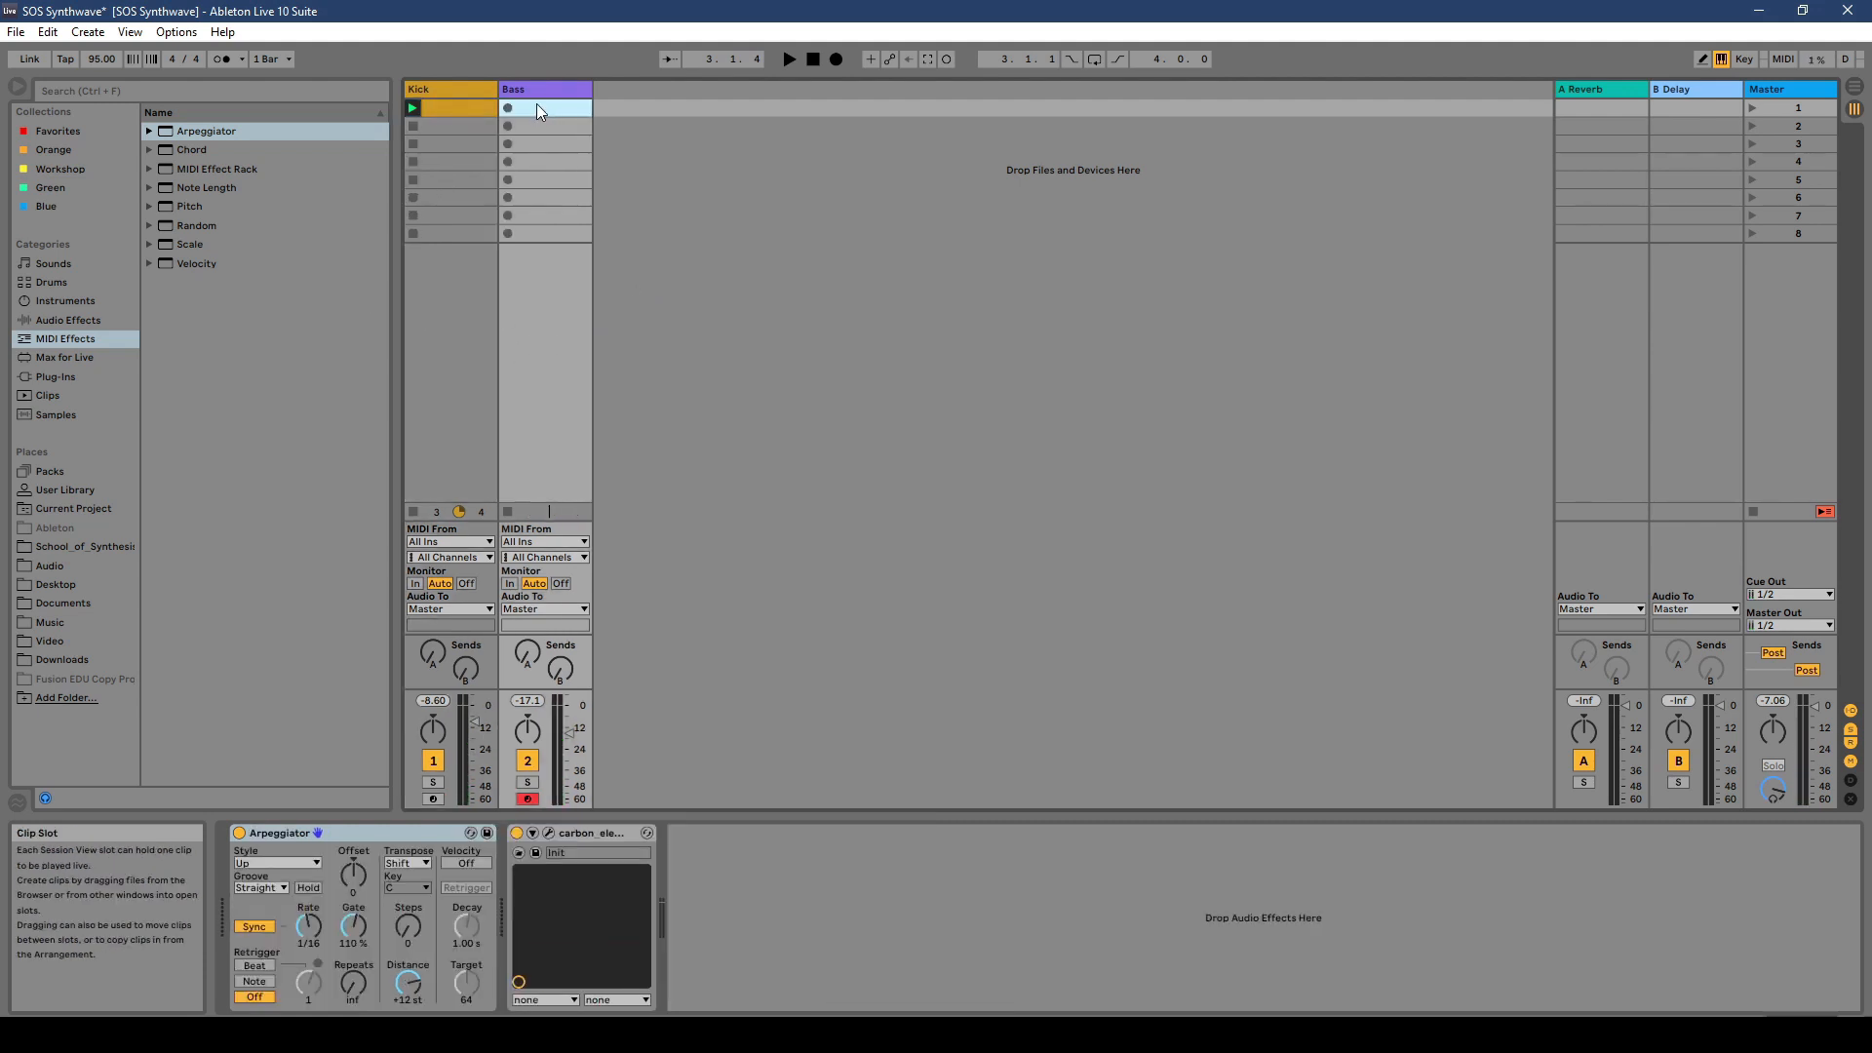
pyautogui.doubleClick(536, 103)
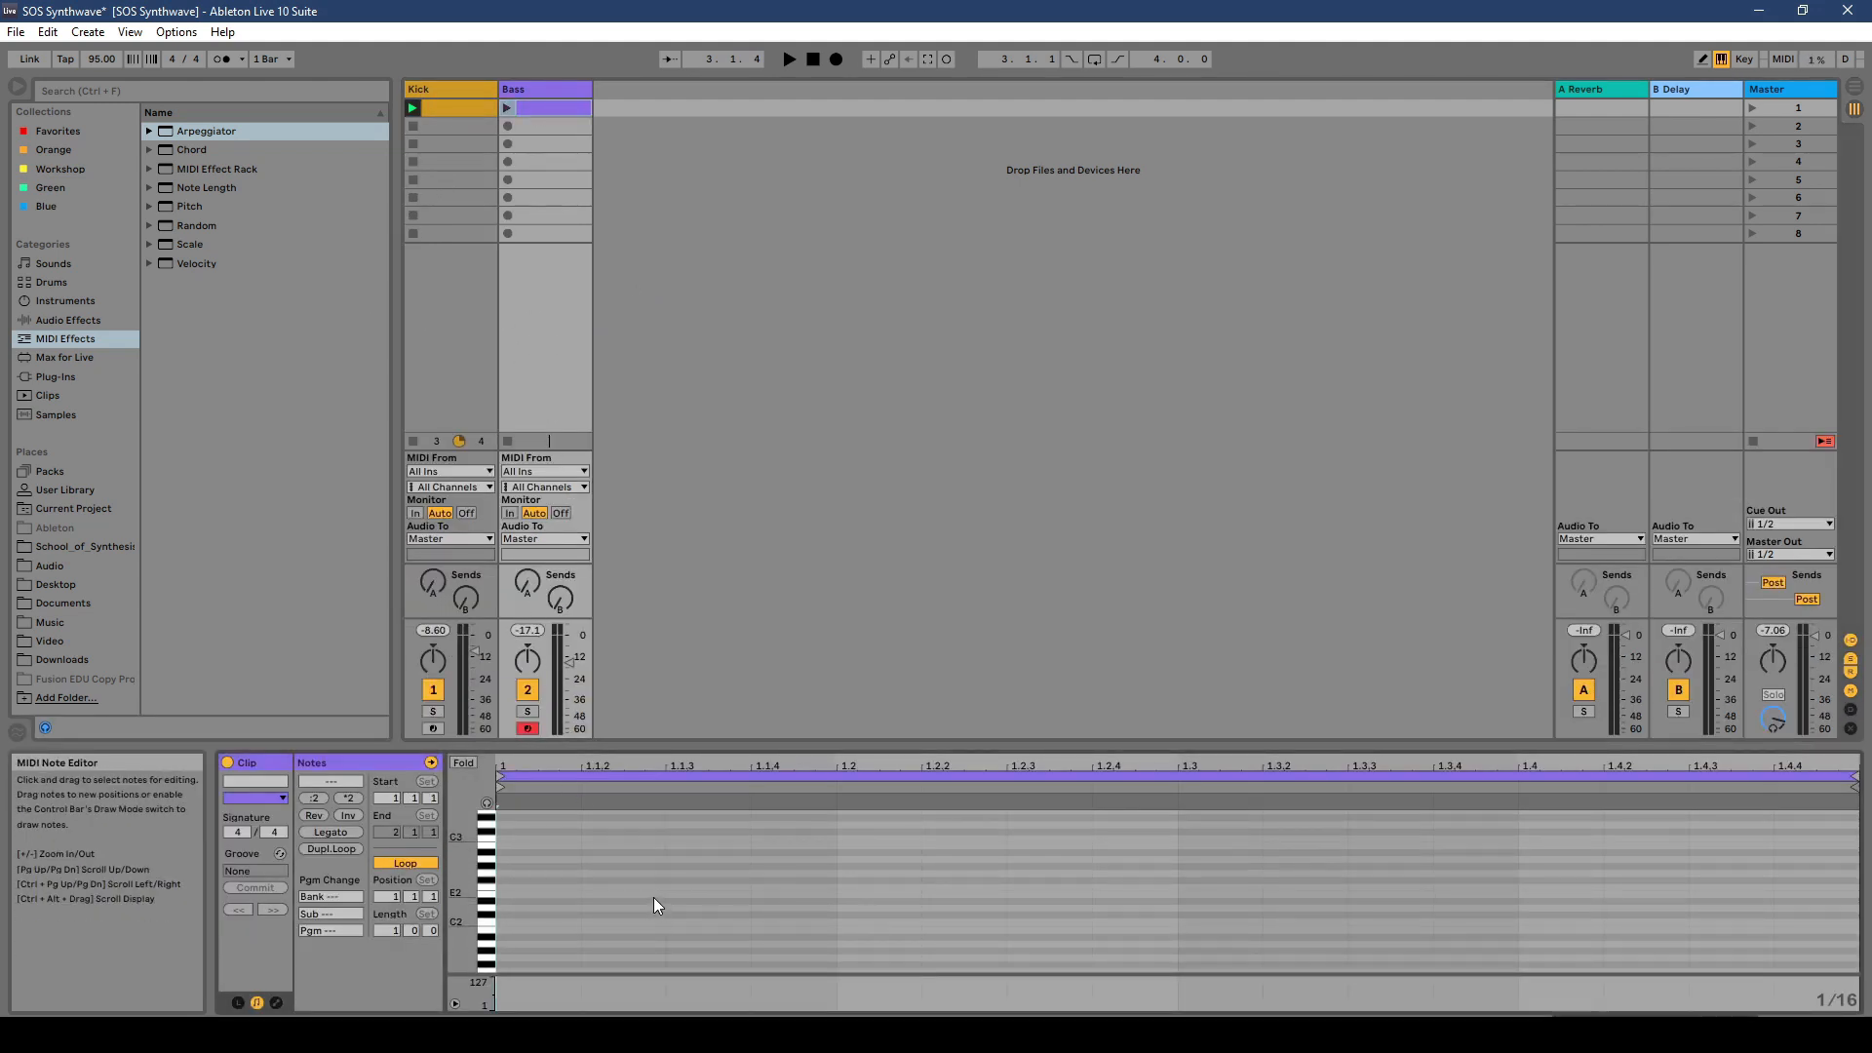
pyautogui.scroll(-3, 653, 896)
pyautogui.scroll(-2, 653, 897)
pyautogui.scroll(1, 653, 896)
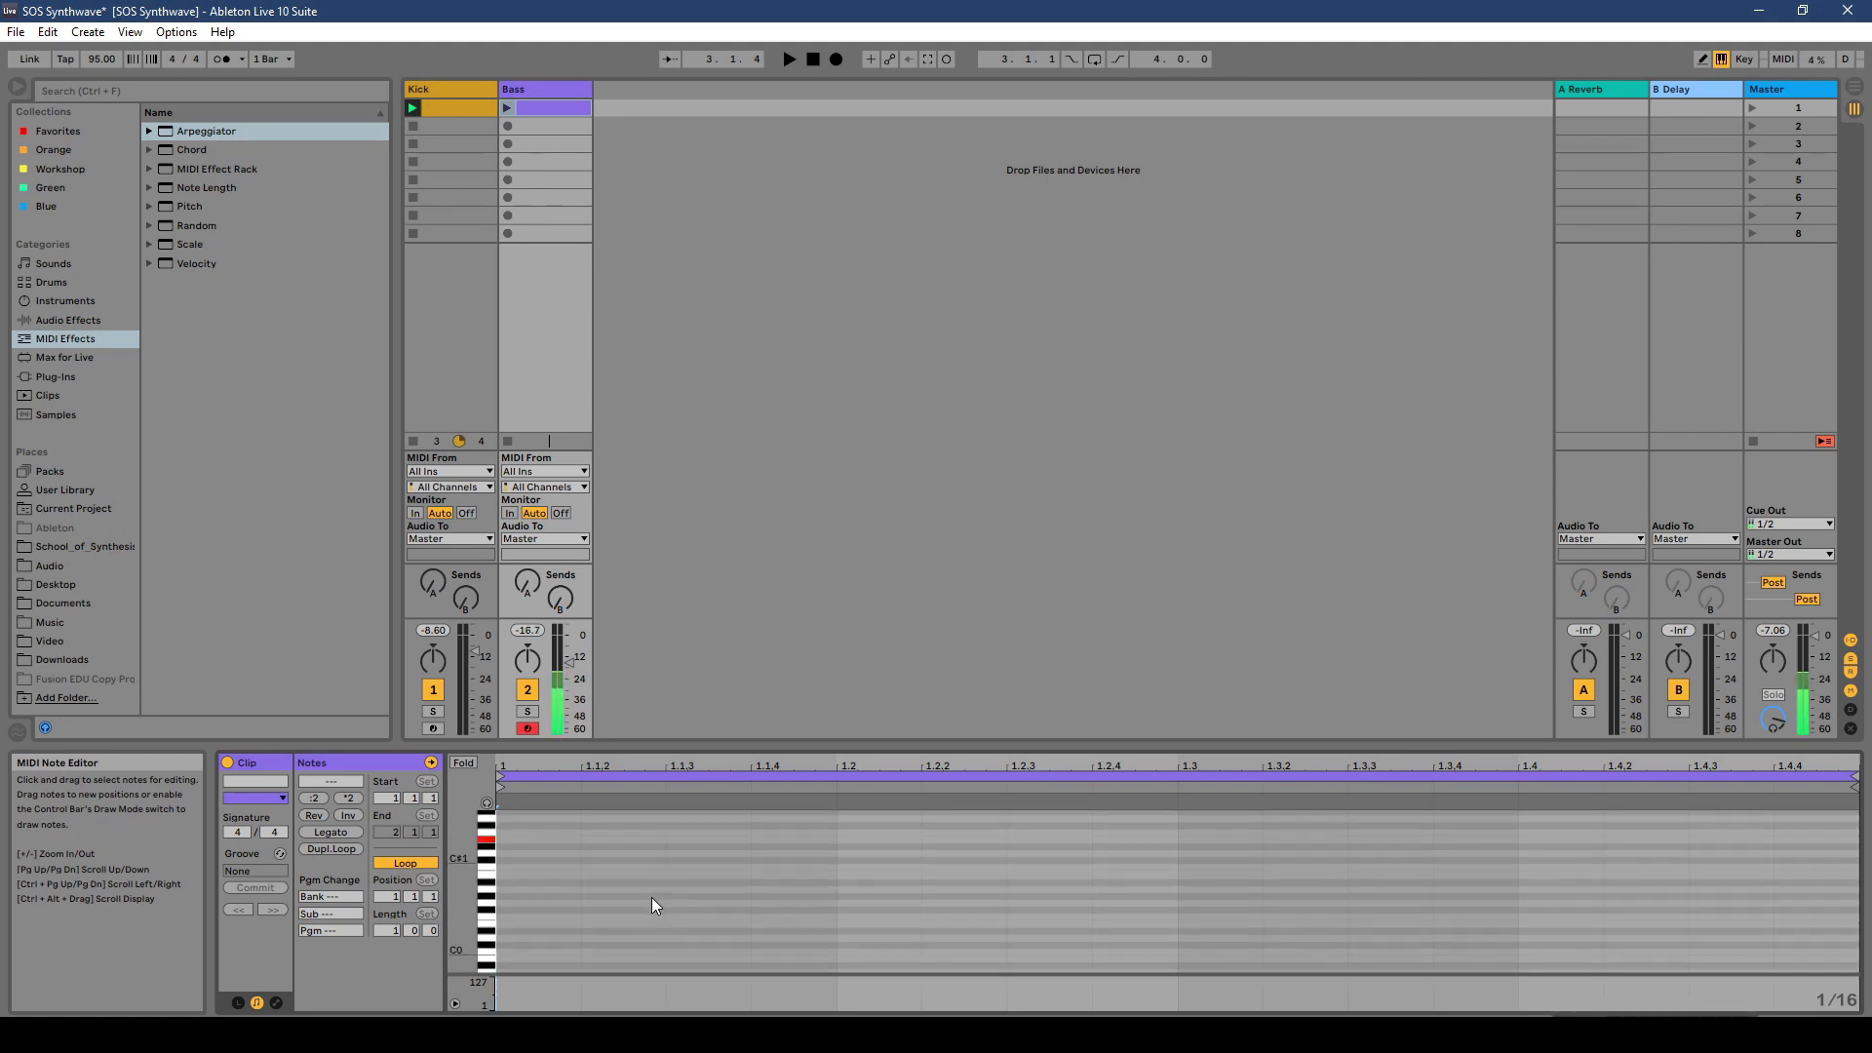
pyautogui.click(1701, 58)
pyautogui.rightClick(575, 830)
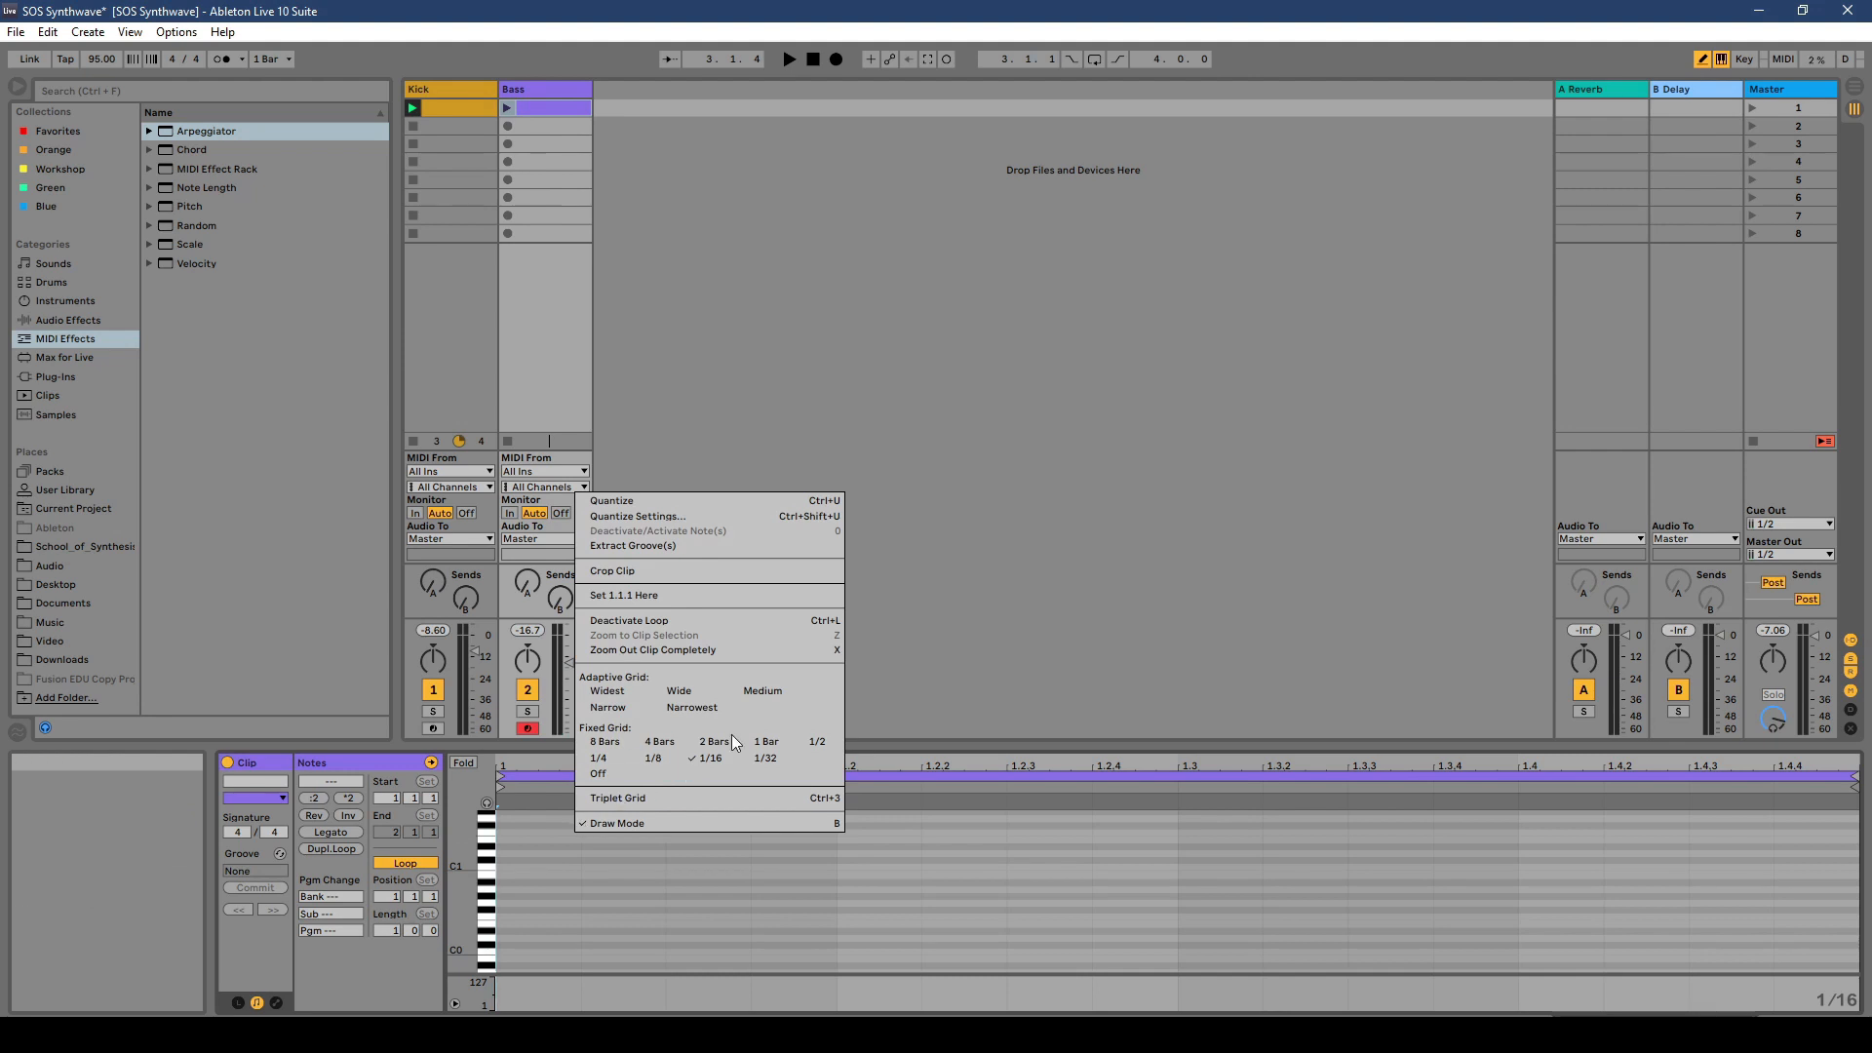
pyautogui.click(766, 742)
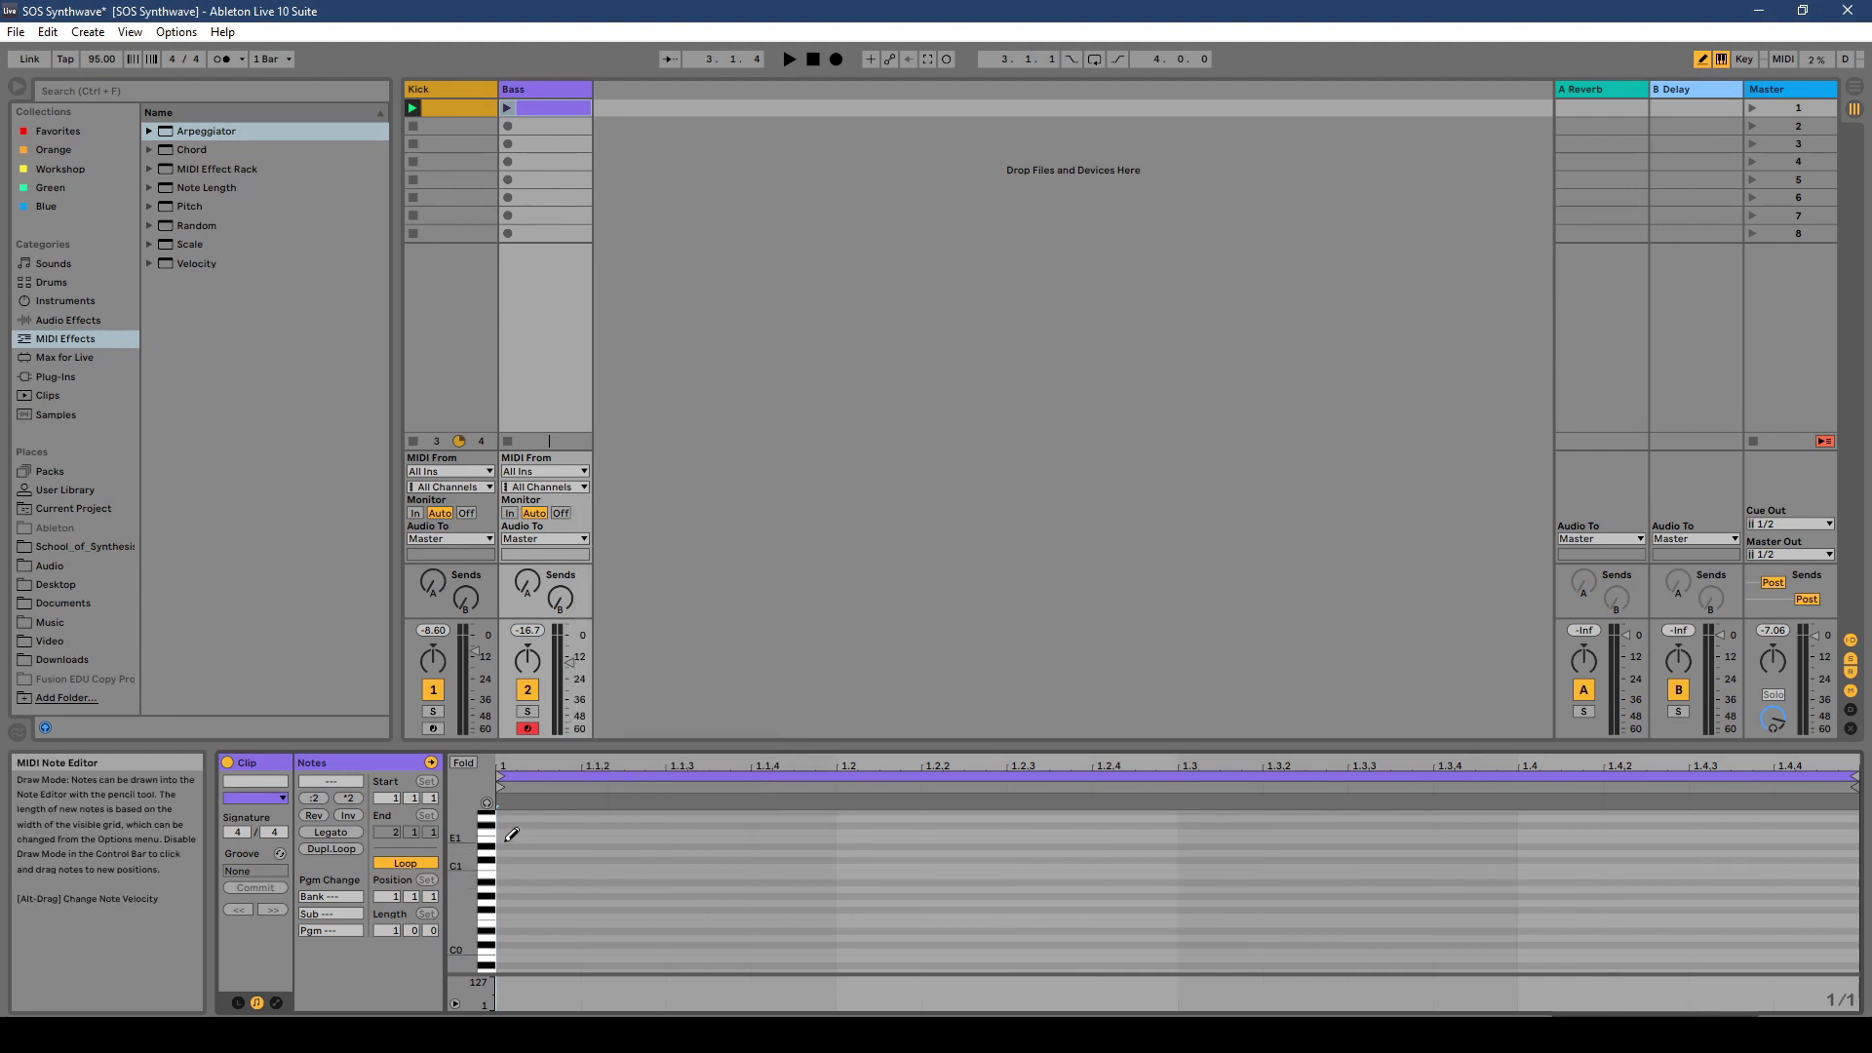
pyautogui.click(507, 838)
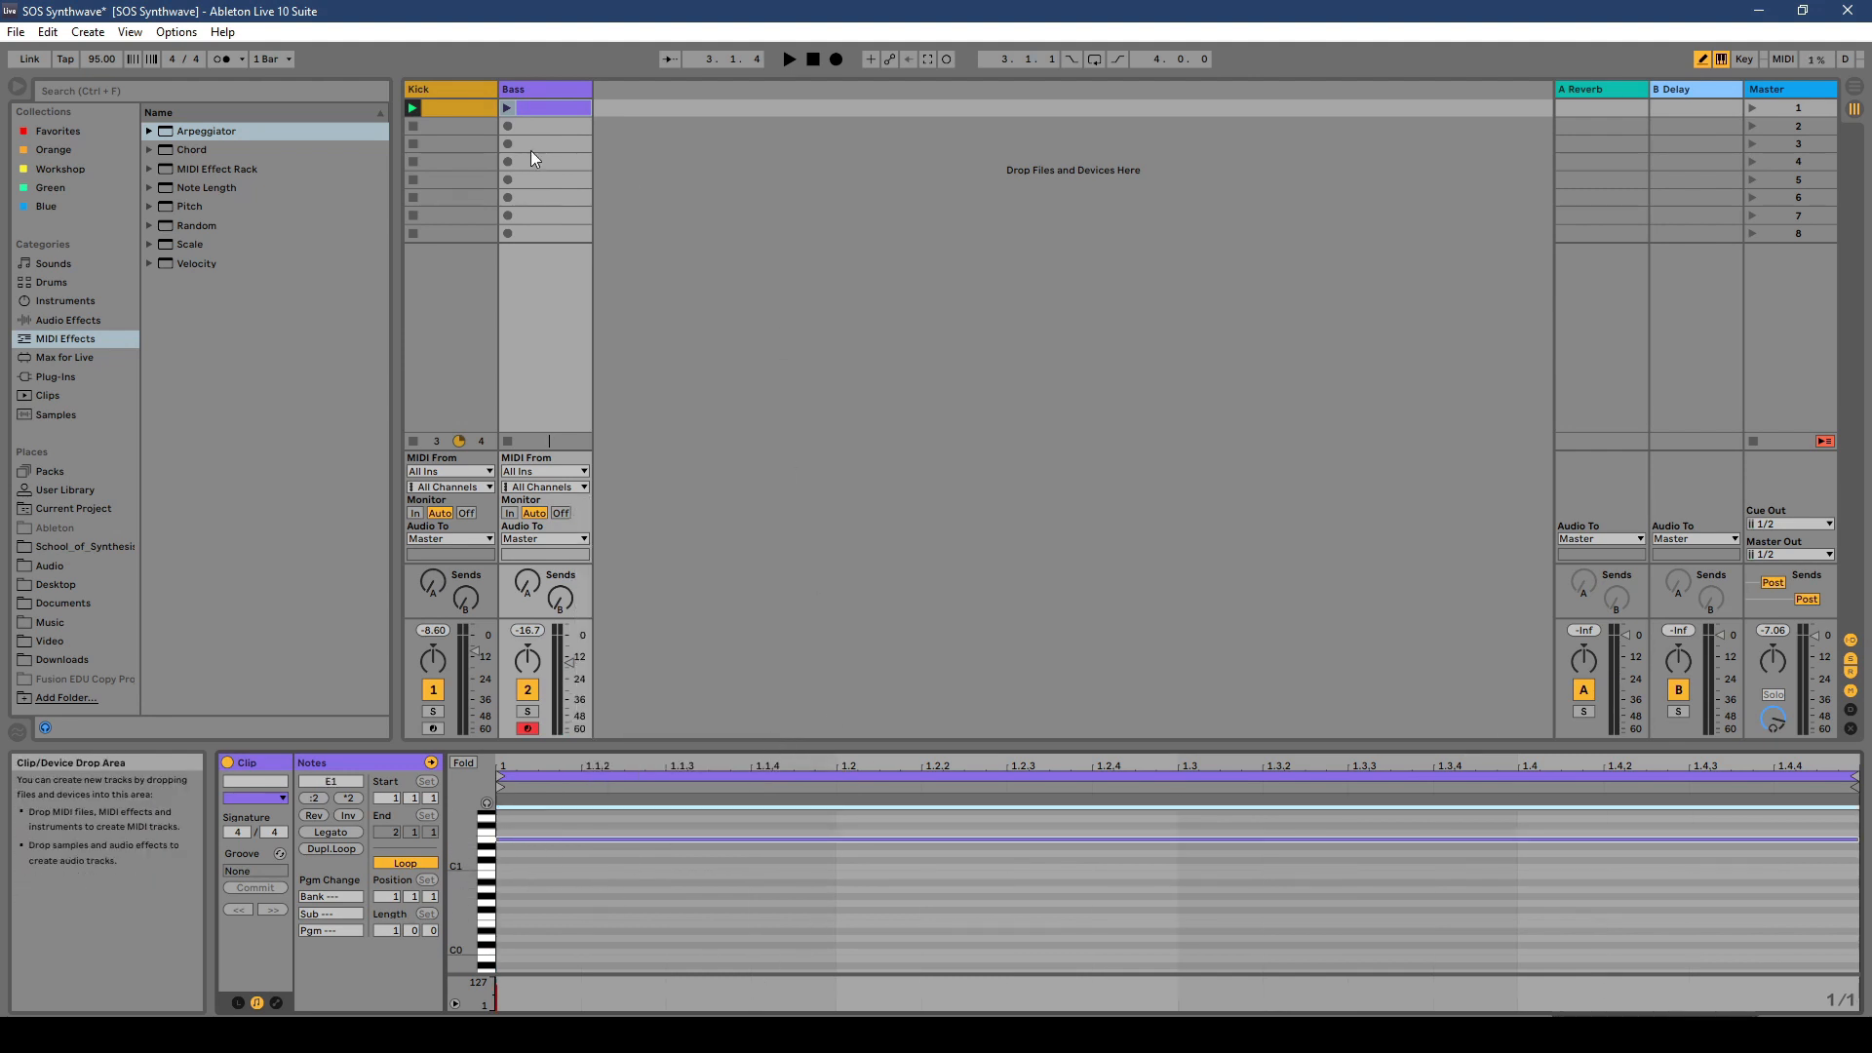
pyautogui.click(507, 107)
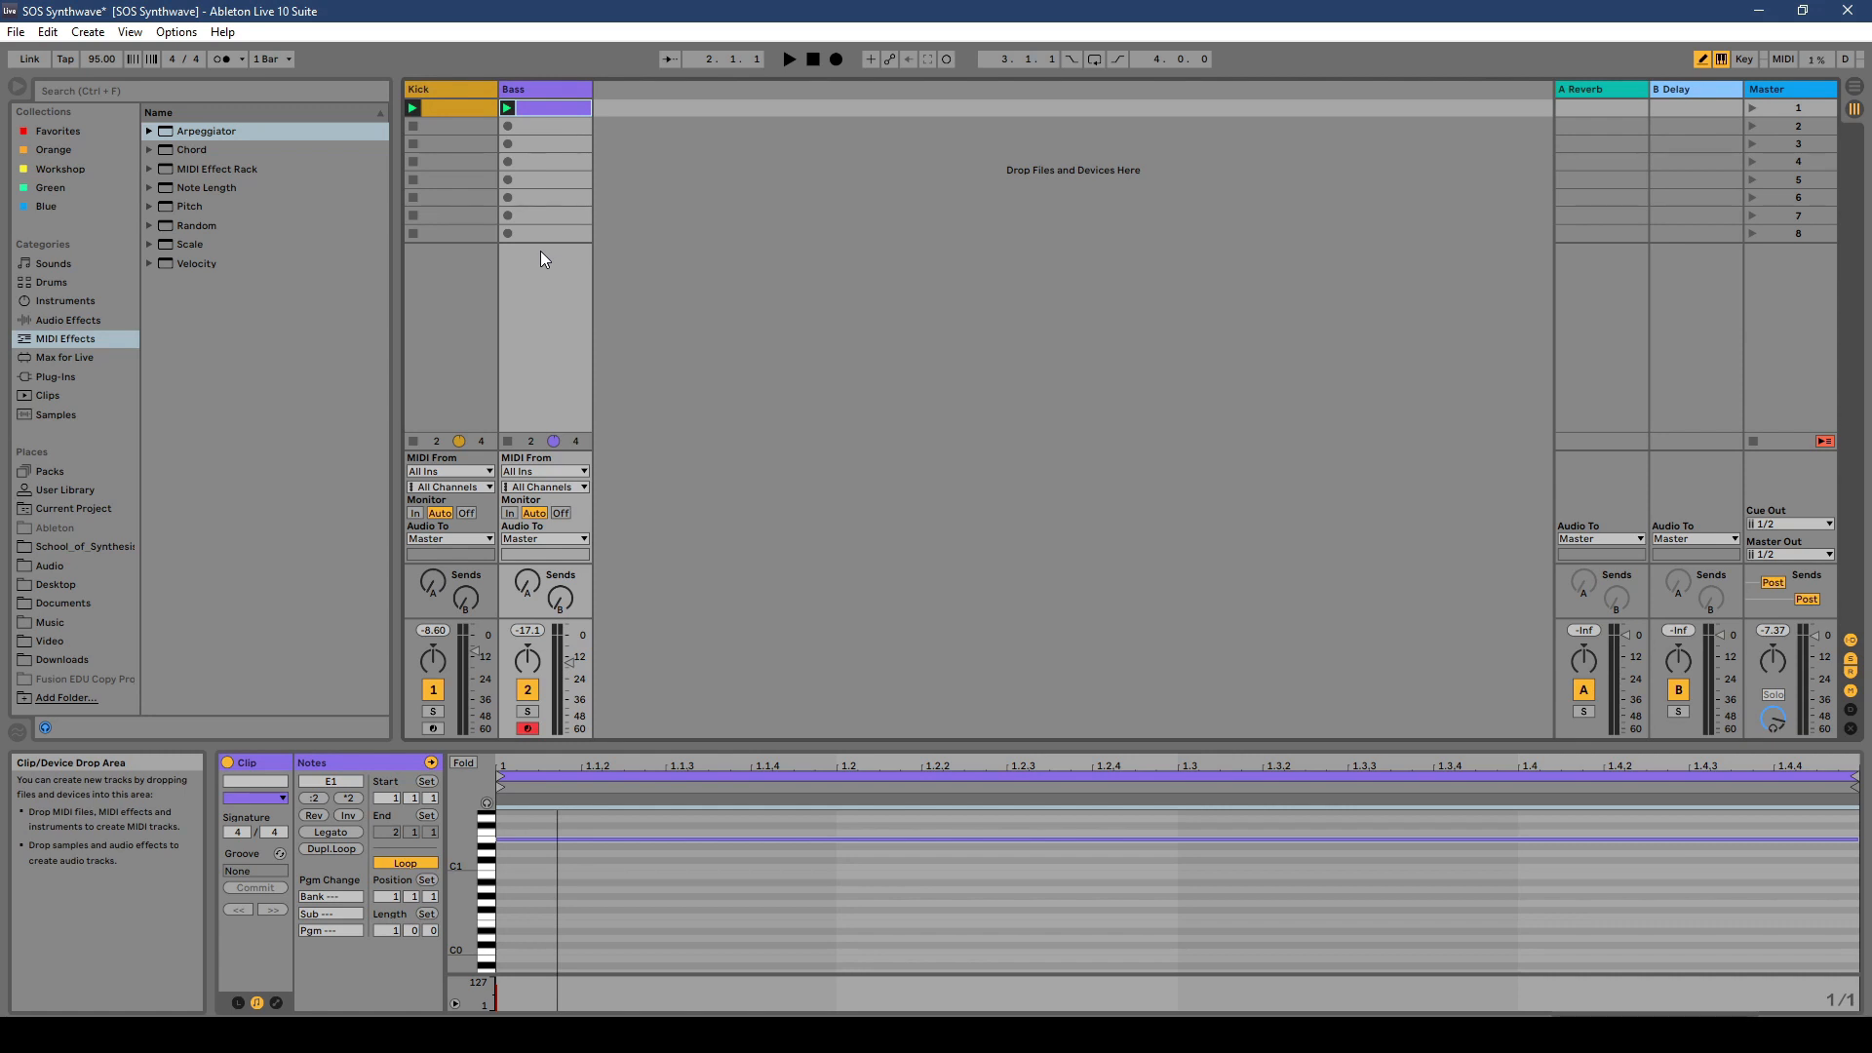
# Step: Add a Compressor after the Bass track's synth and enable its sidechain with Kick as the audio source
pyautogui.click(544, 90)
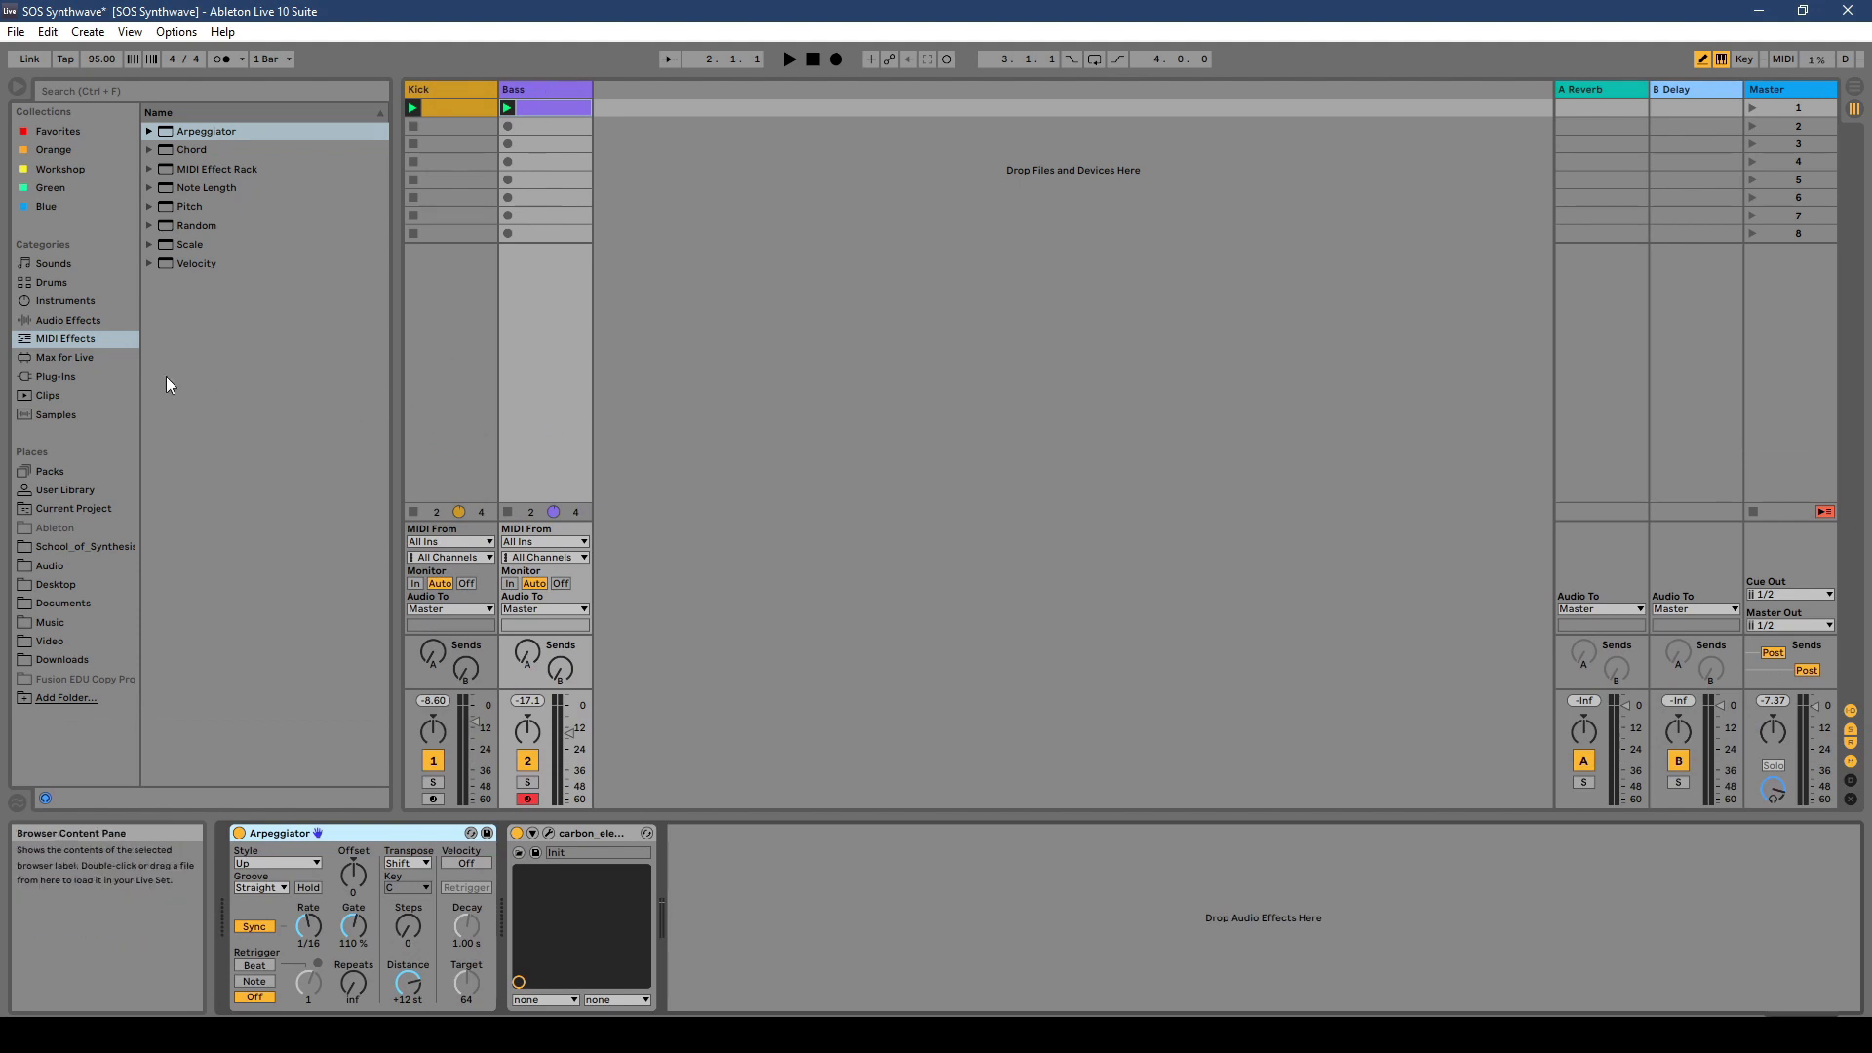
pyautogui.click(88, 319)
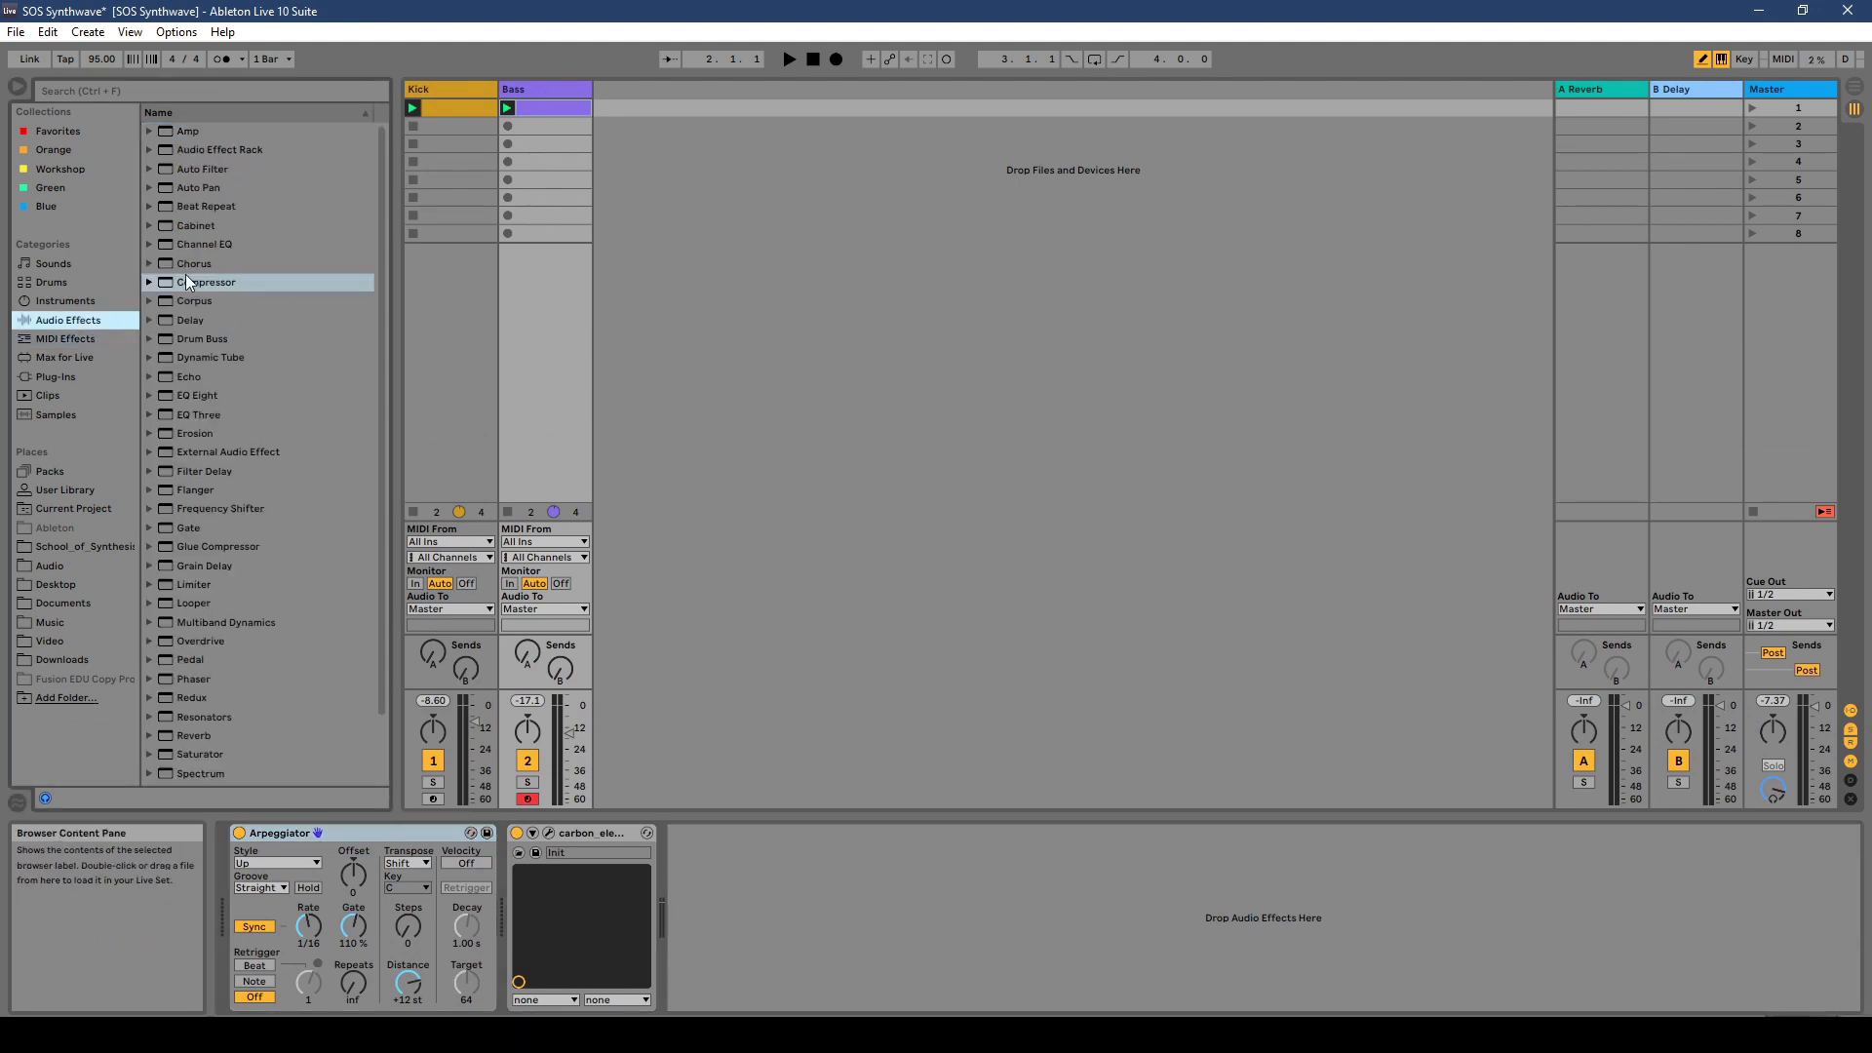
pyautogui.moveTo(191, 277); pyautogui.dragTo(791, 854)
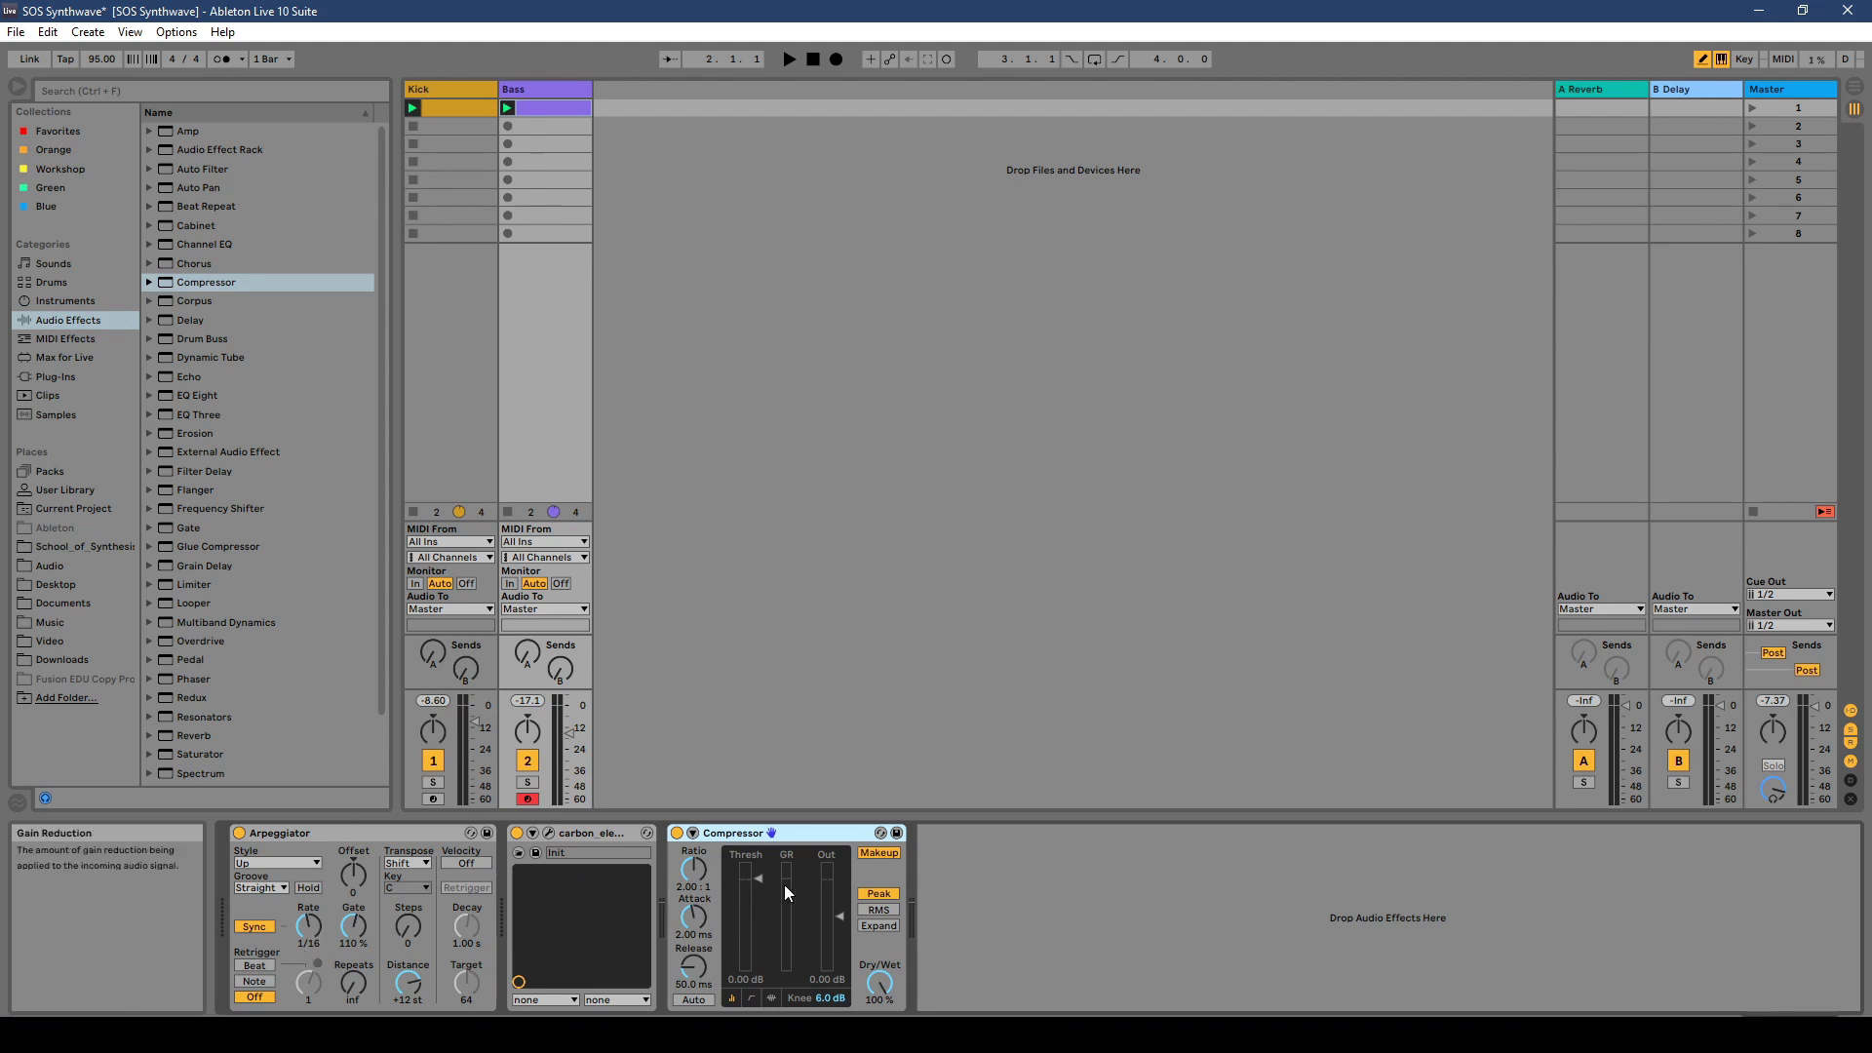
pyautogui.click(692, 832)
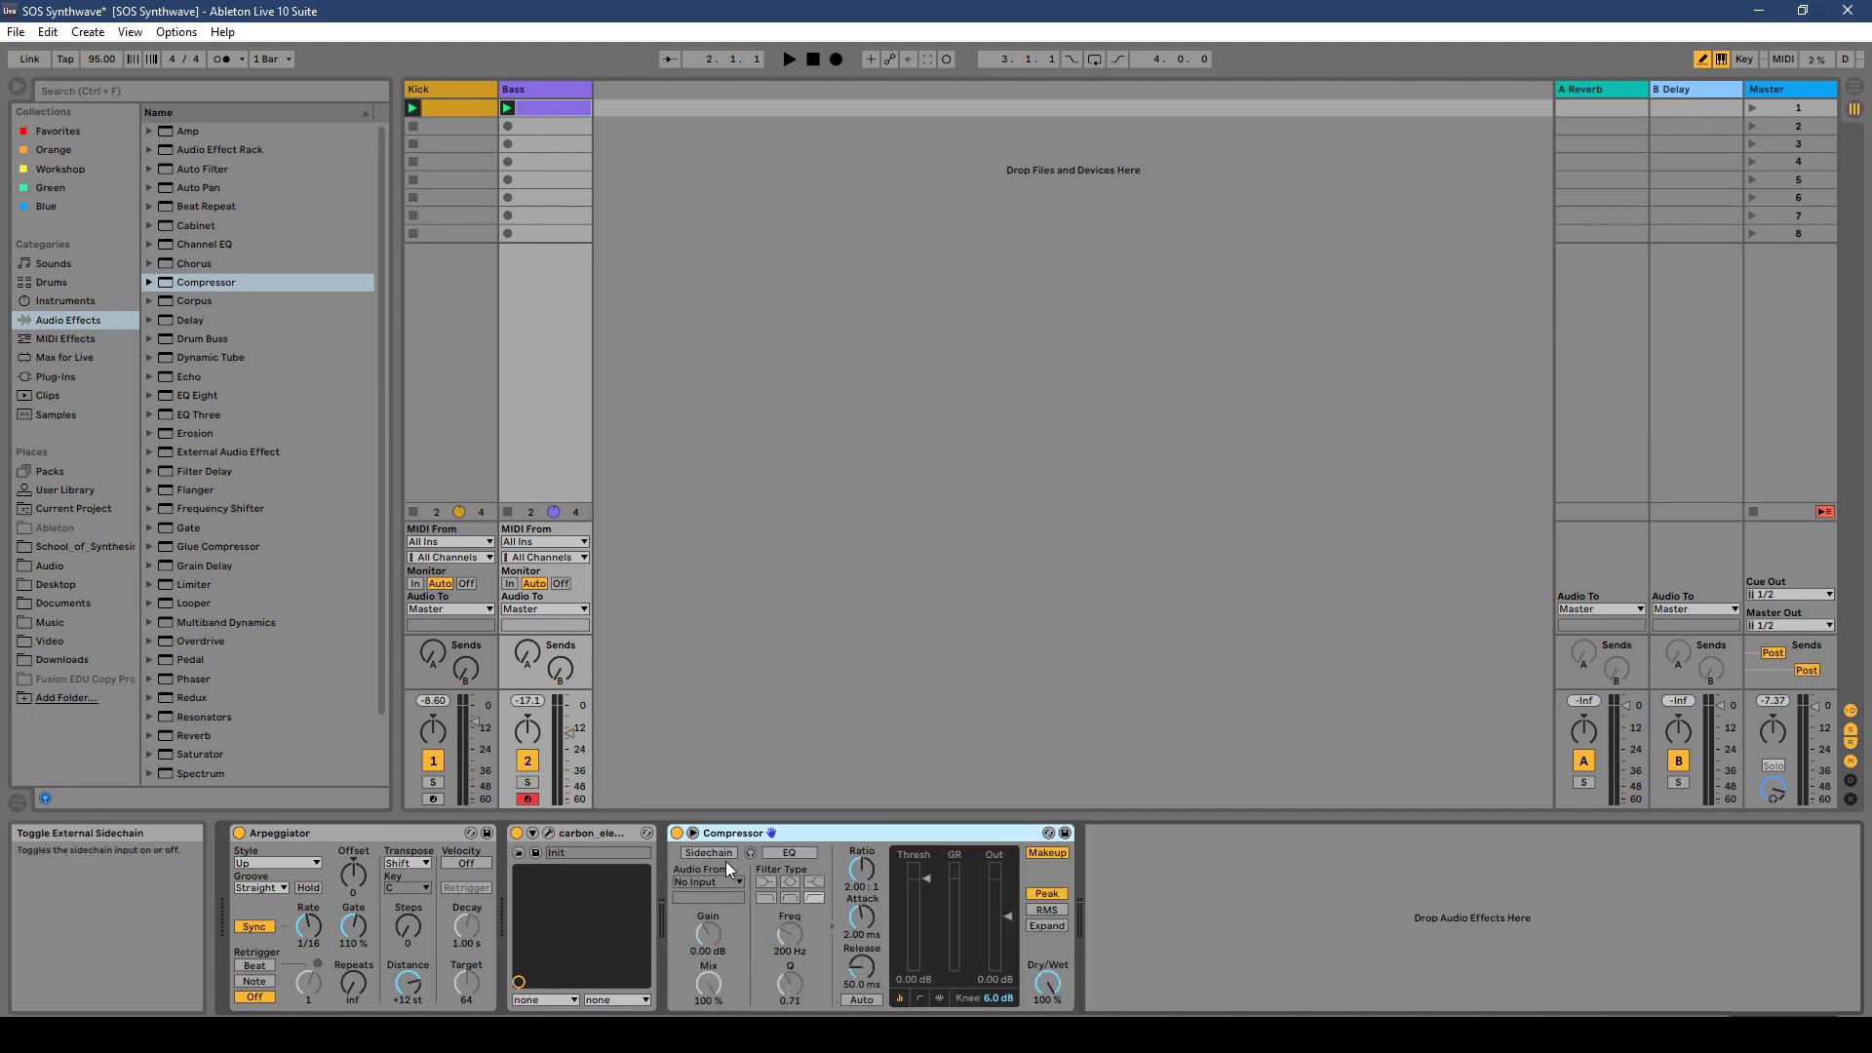
pyautogui.click(722, 850)
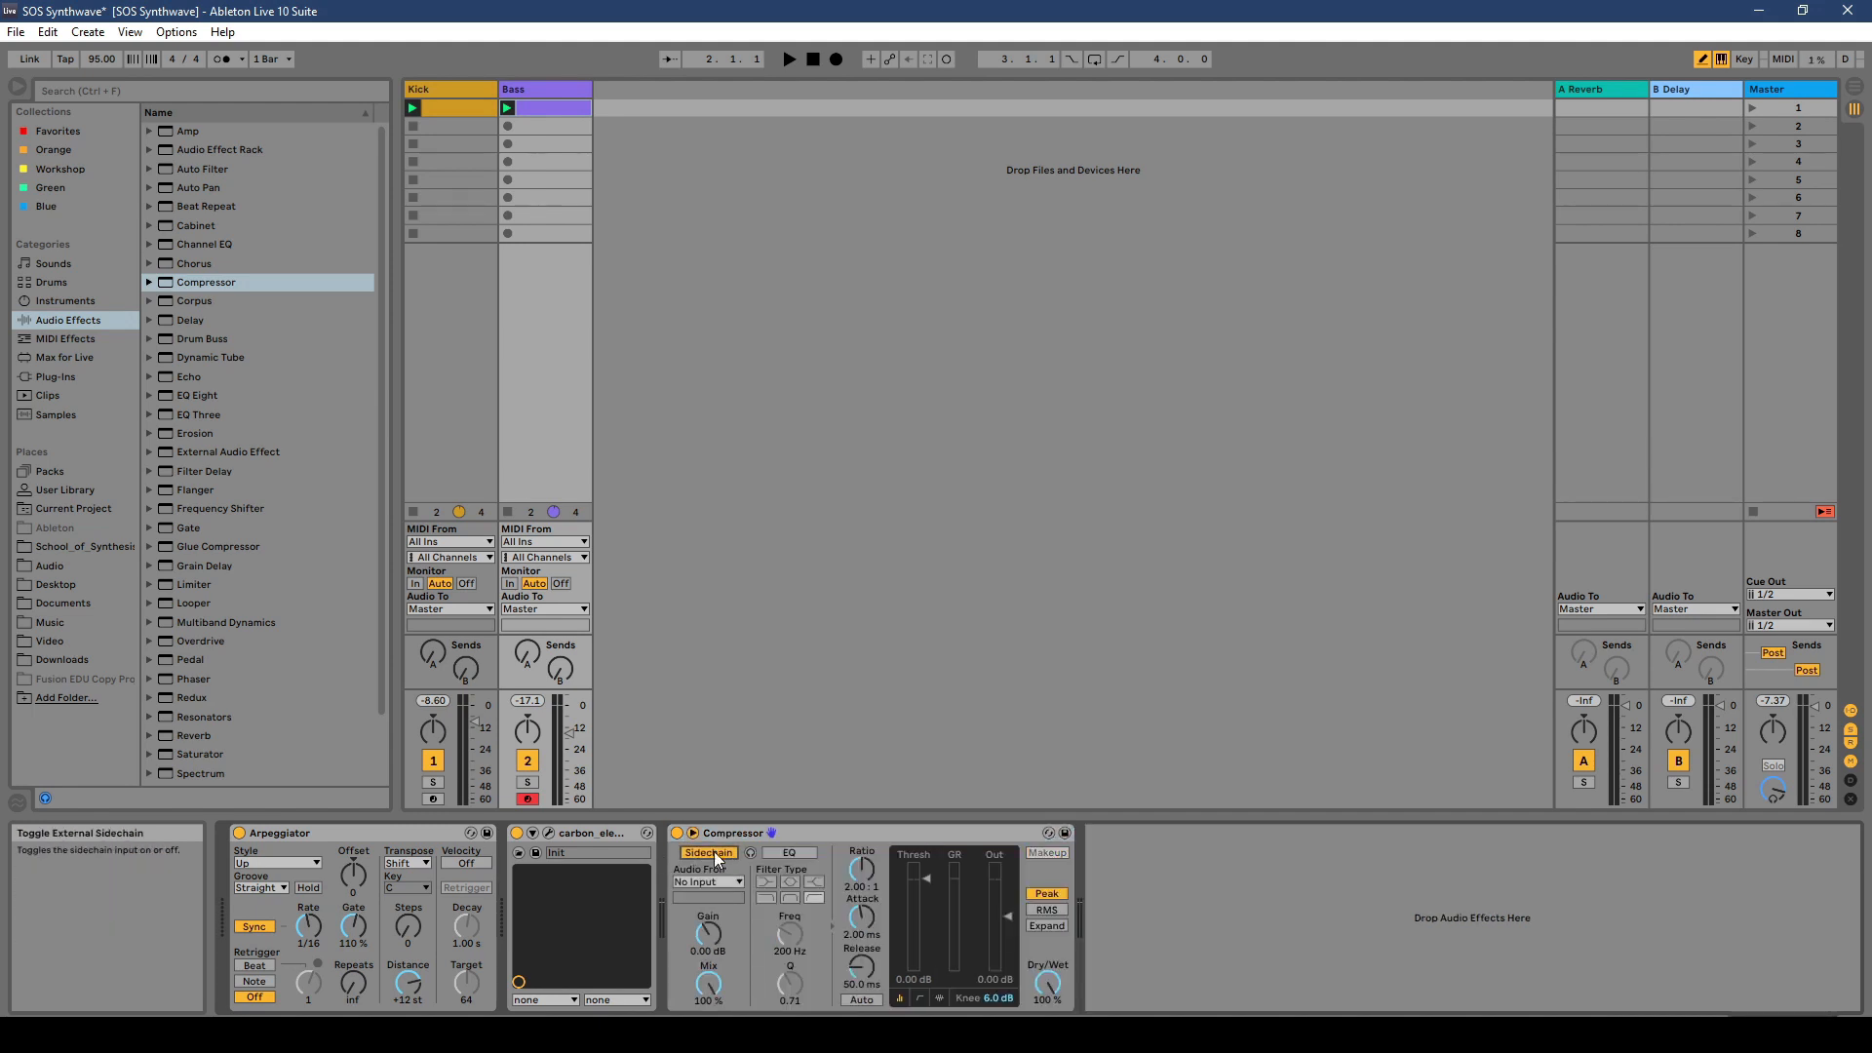
pyautogui.click(718, 880)
pyautogui.click(714, 902)
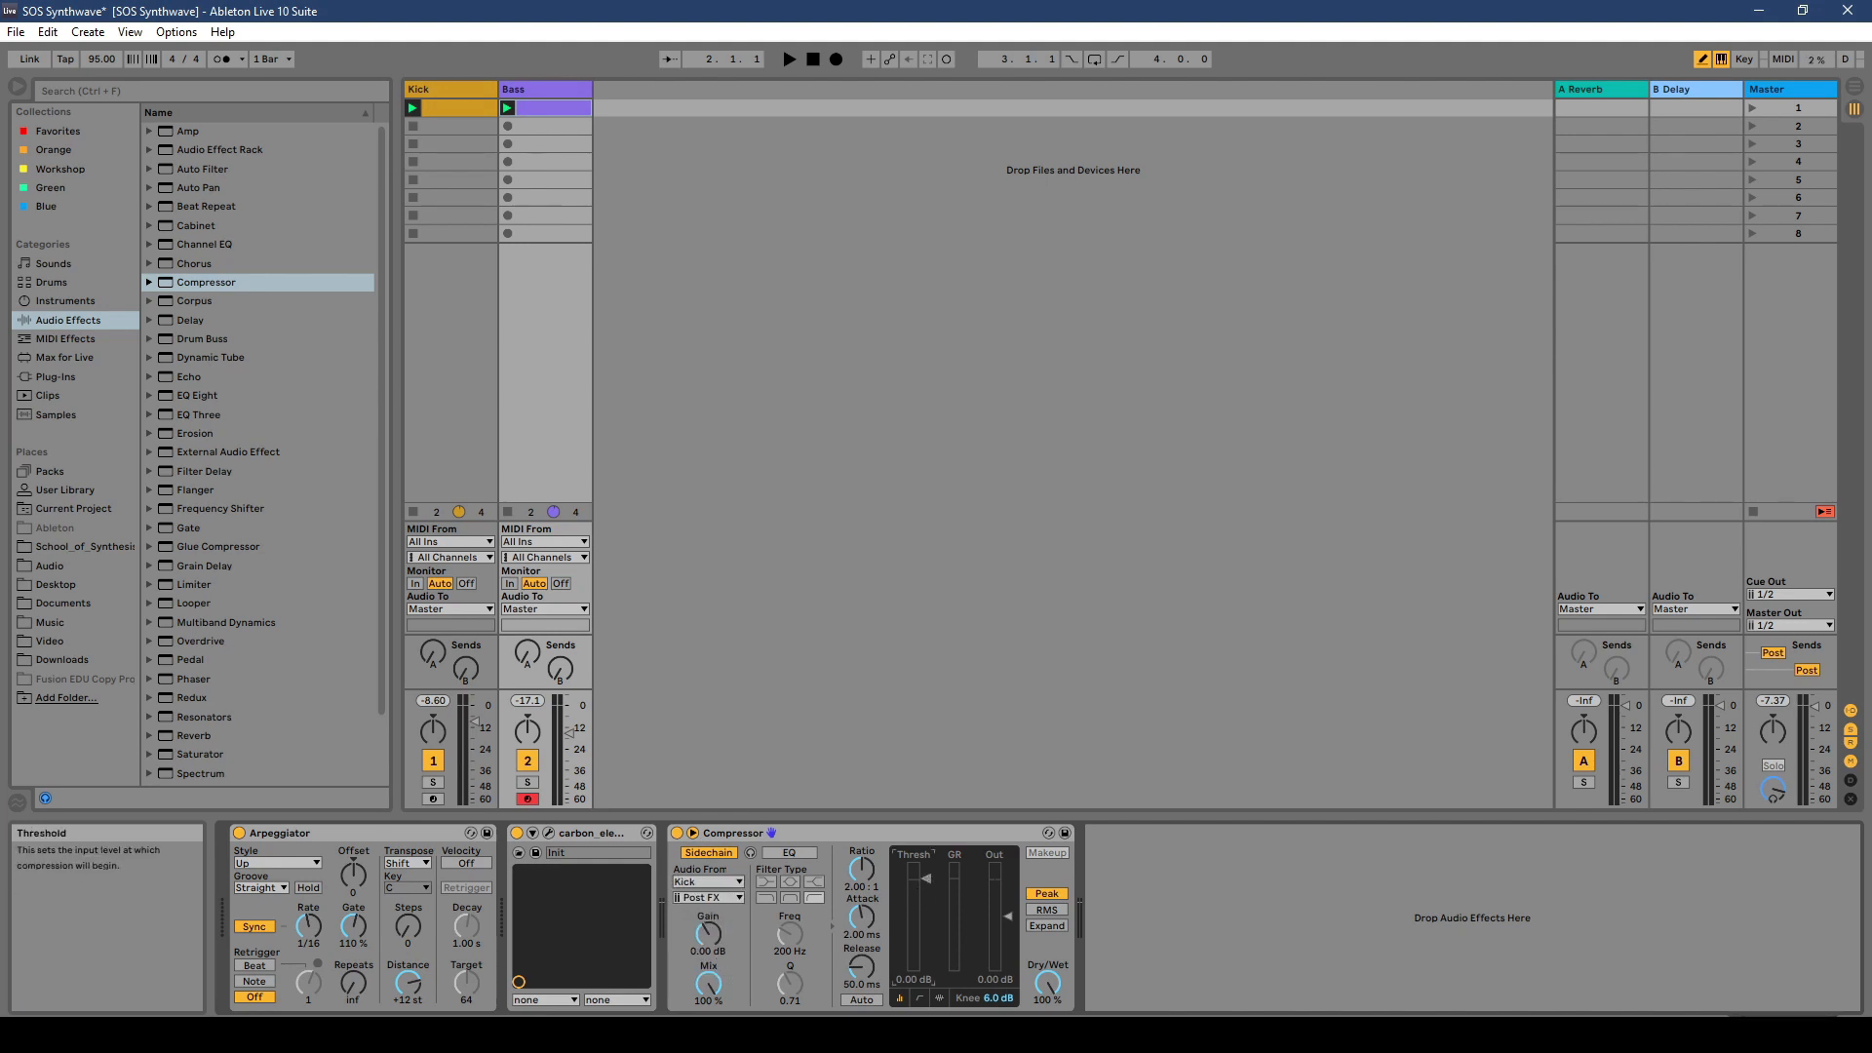
# Step: Lower the Bass Compressor's threshold to -inf dB and audition the sidechained bass against the kick
pyautogui.moveTo(917, 874); pyautogui.dragTo(917, 882)
pyautogui.press('space')
pyautogui.moveTo(920, 893); pyautogui.dragTo(922, 971)
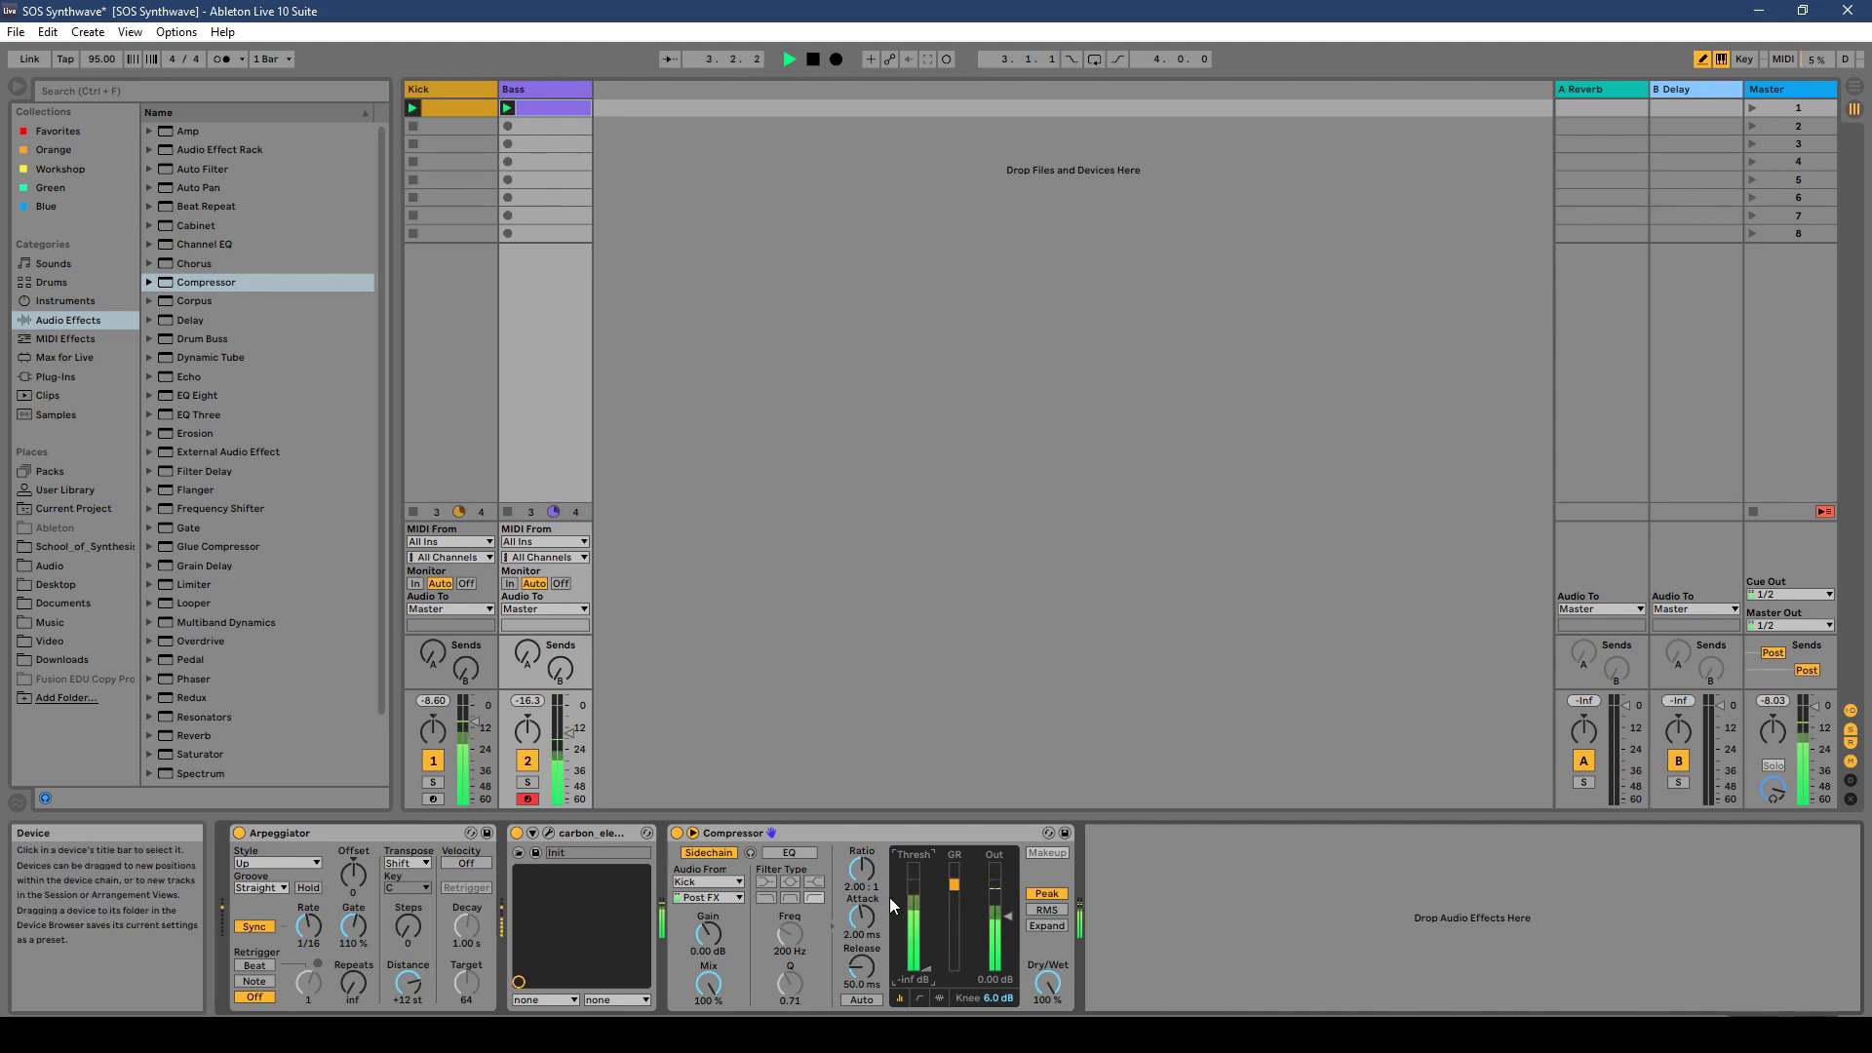
pyautogui.press('space')
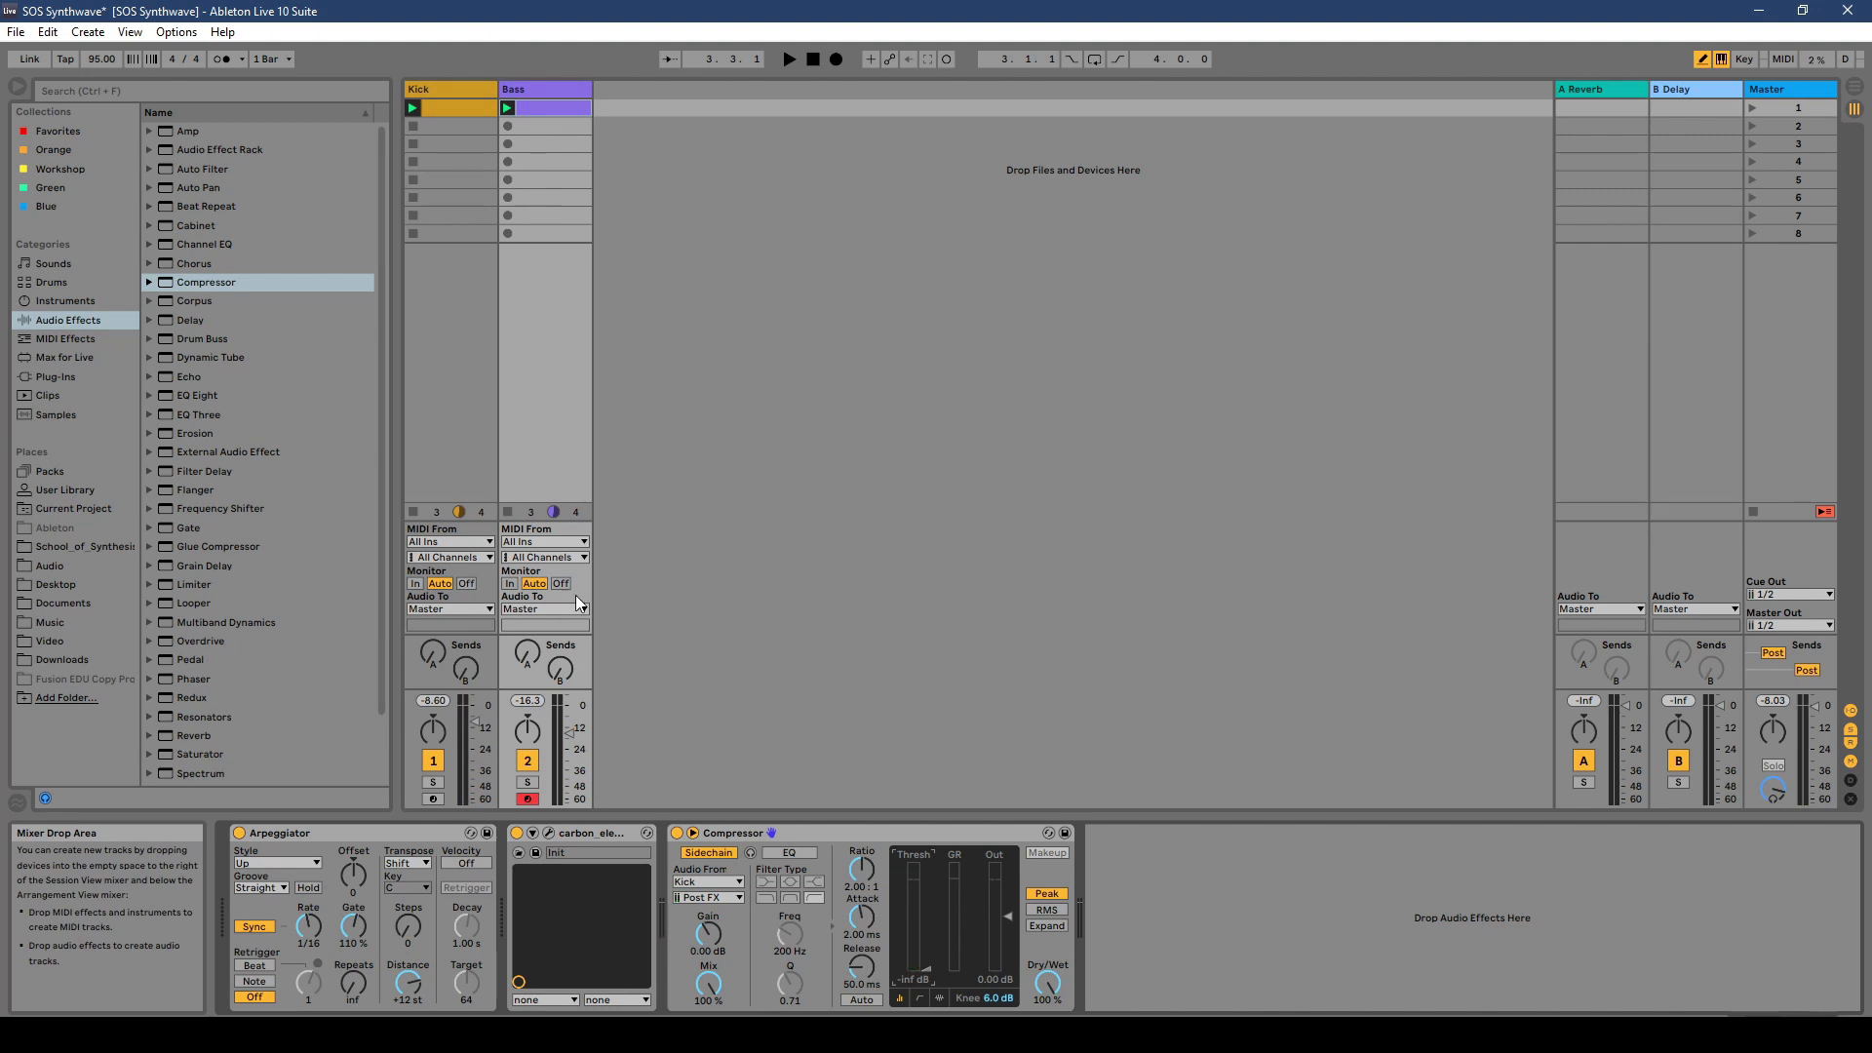
pyautogui.press('space')
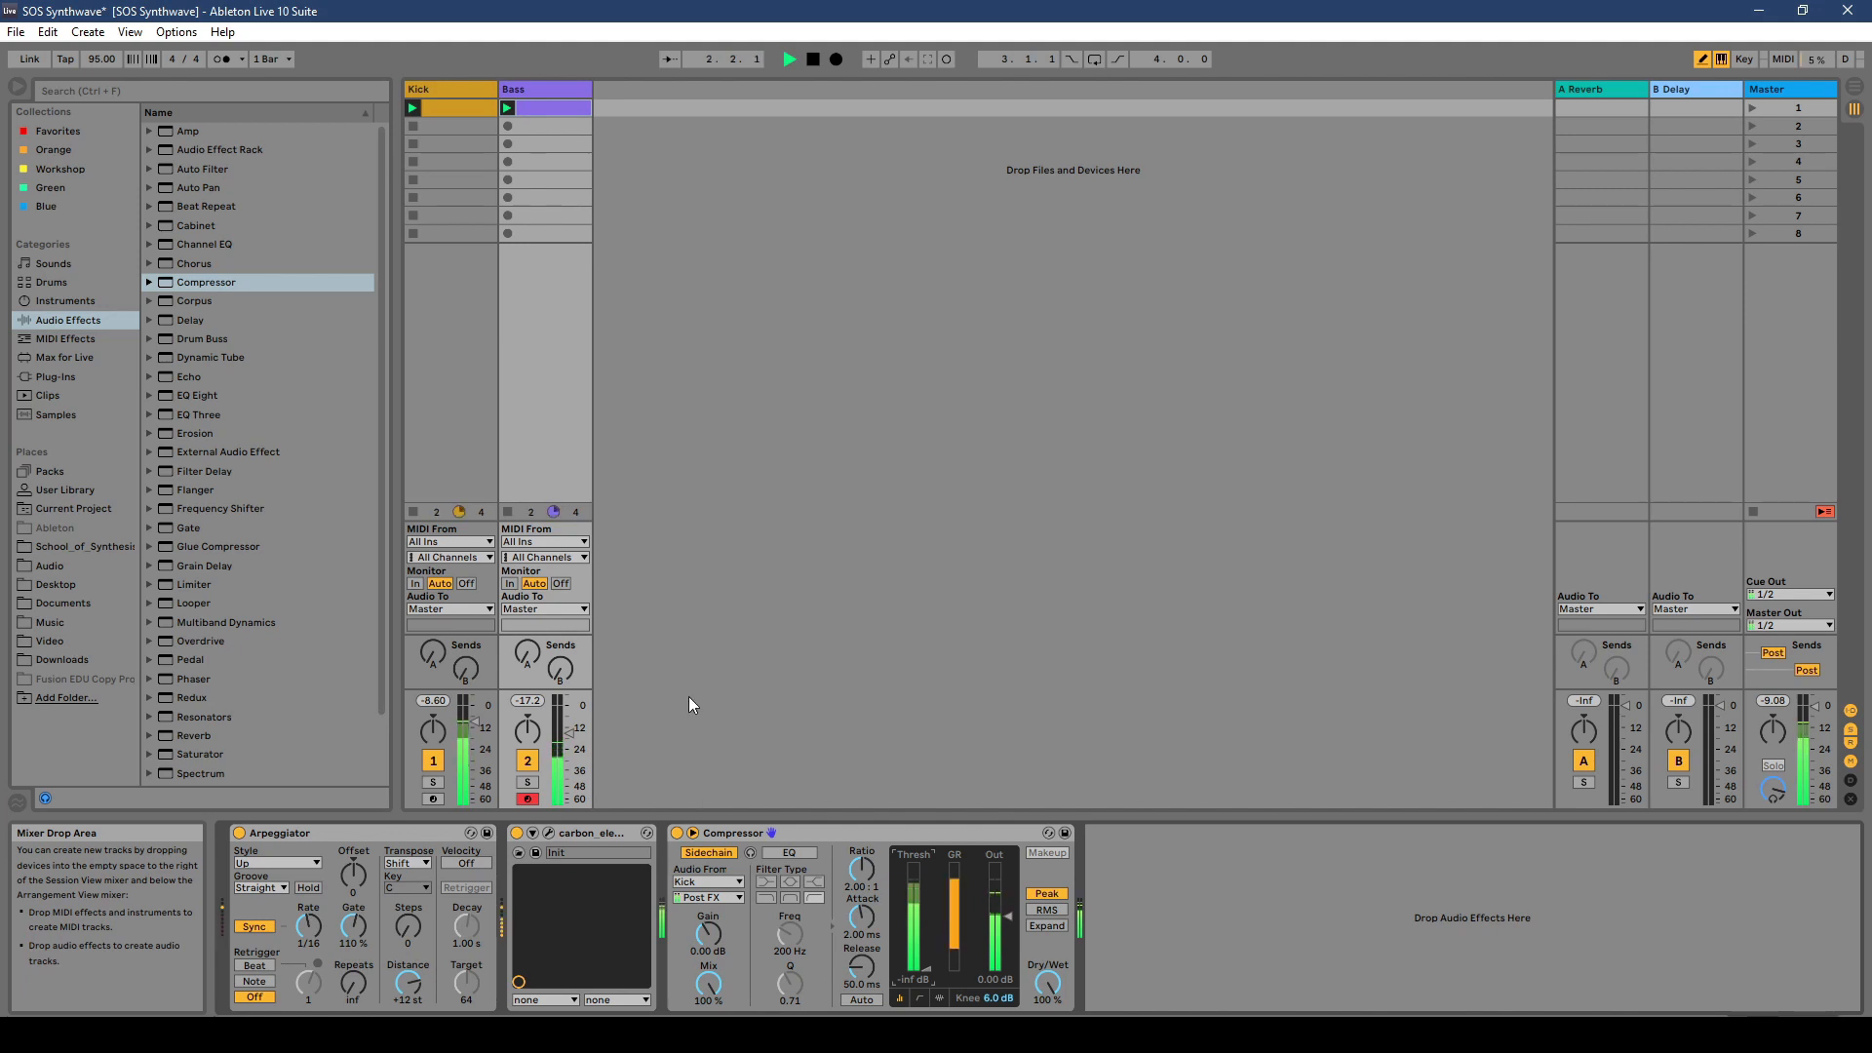
pyautogui.press('space')
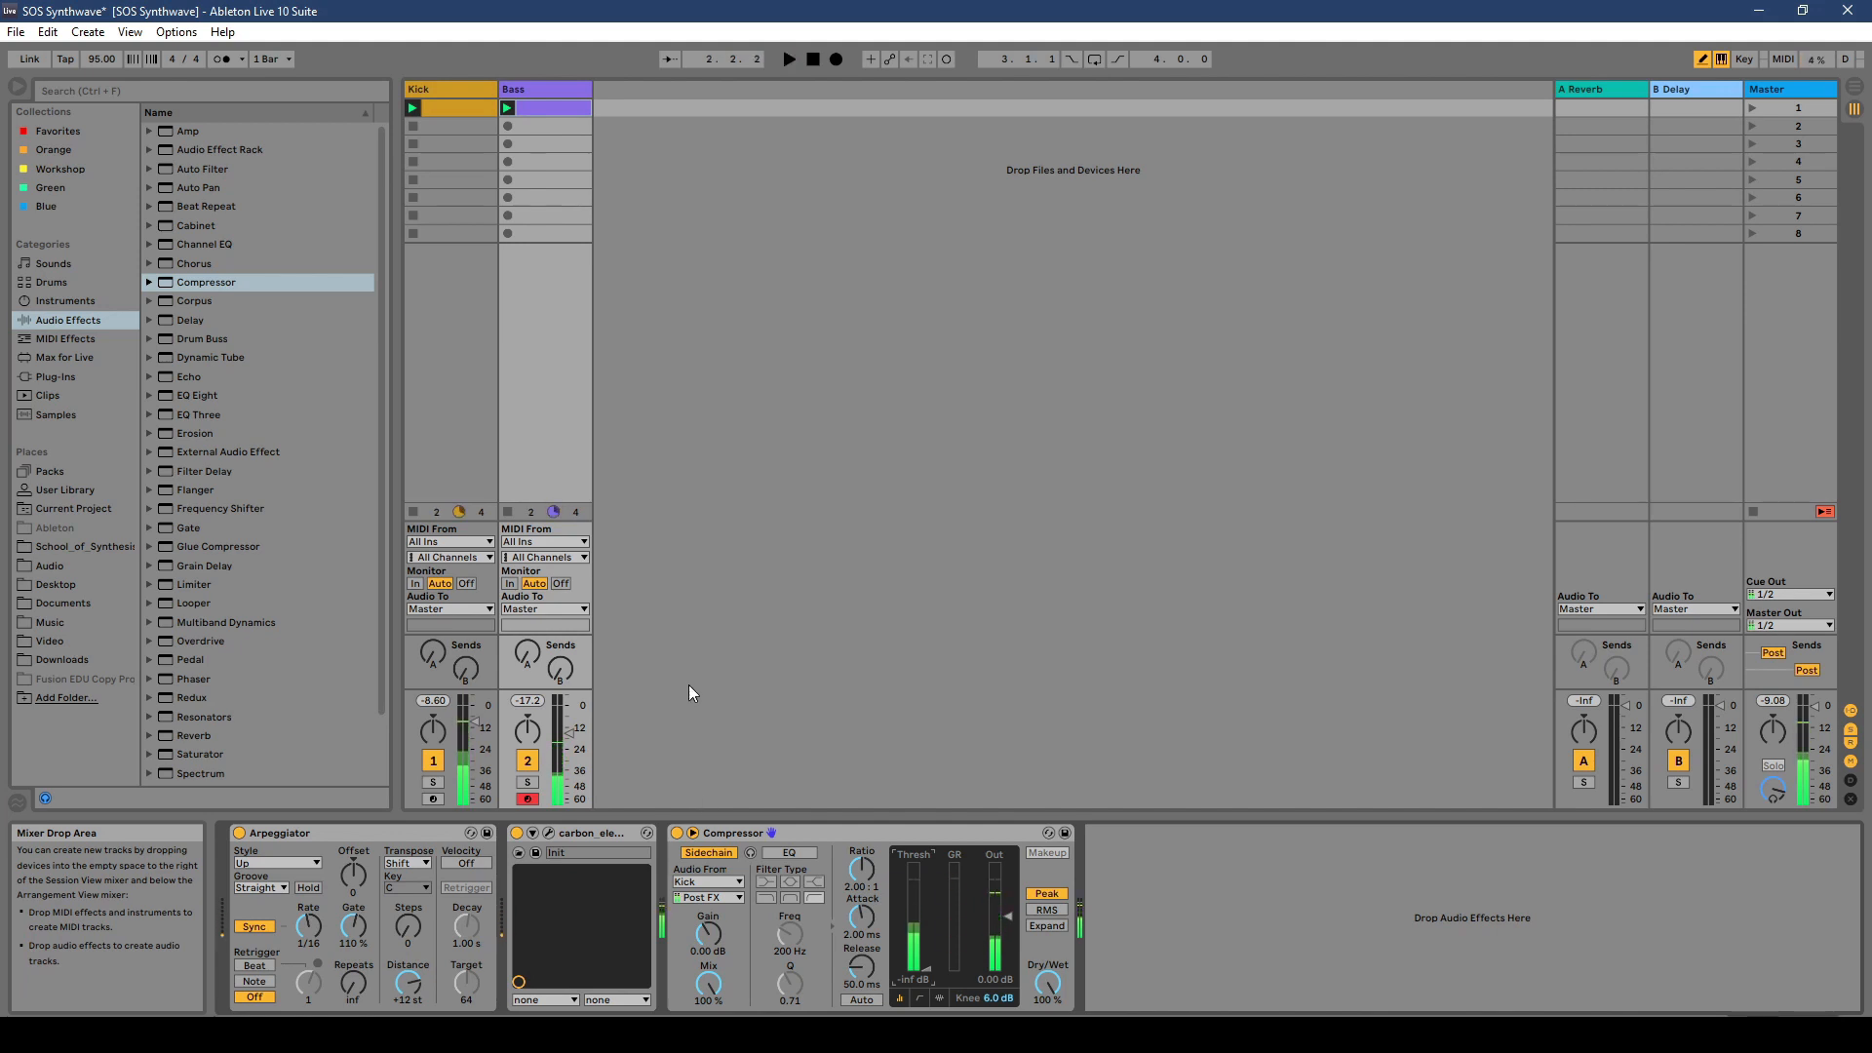
# Step: Enable the chorus effect in the Bass track's Carbon Electra, audition it, and close the synth window
pyautogui.click(515, 95)
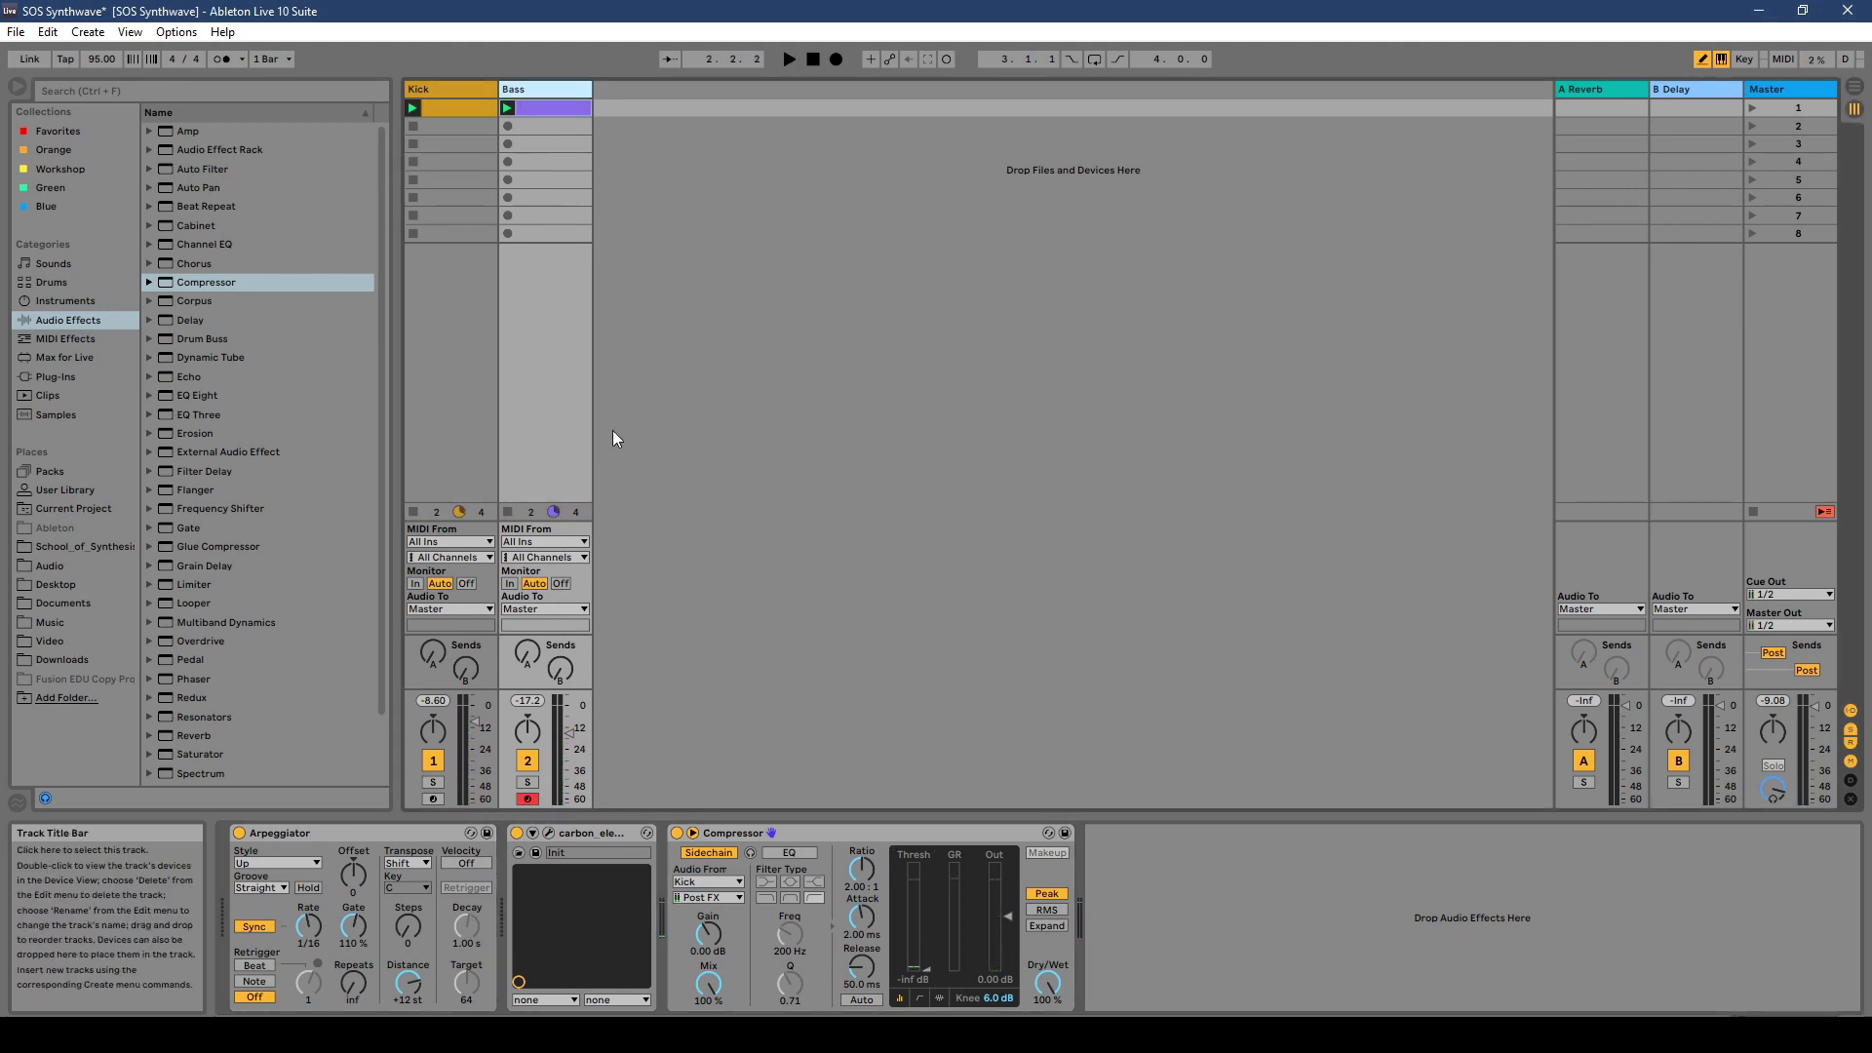
pyautogui.click(549, 833)
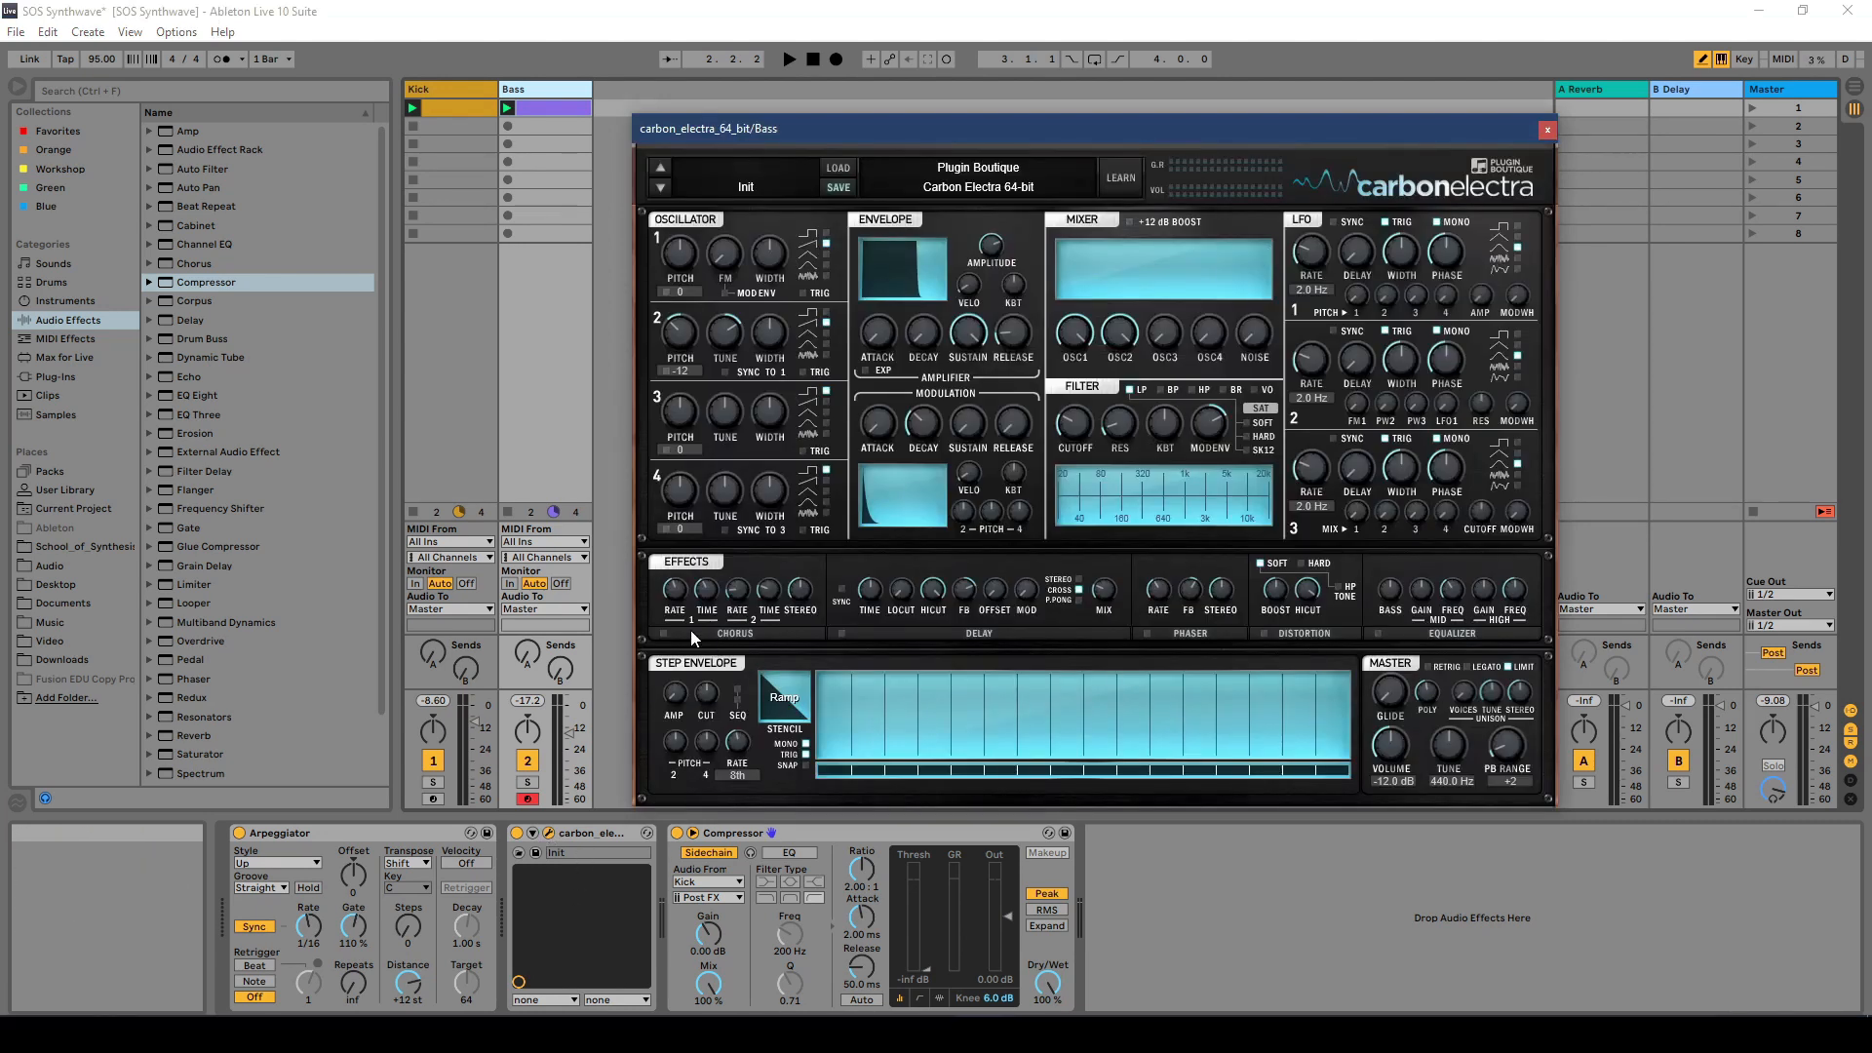
pyautogui.click(663, 633)
pyautogui.press('space')
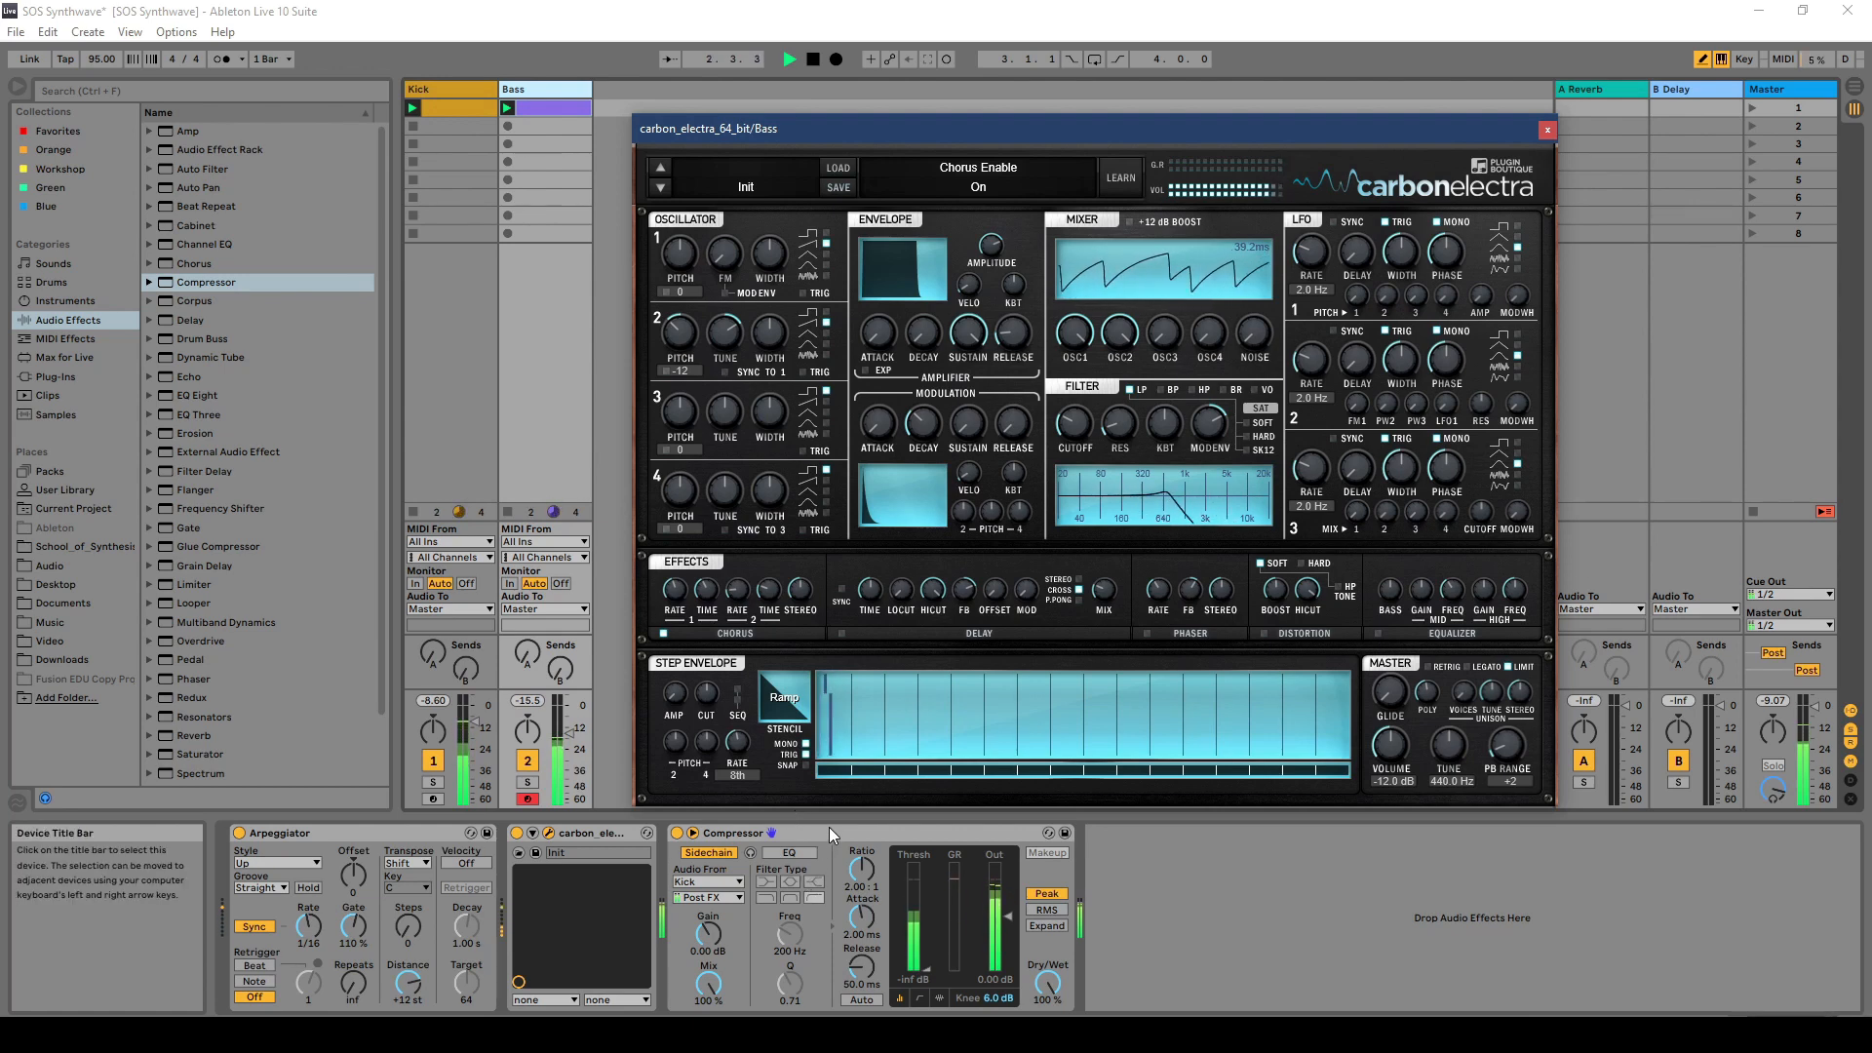
pyautogui.press('space')
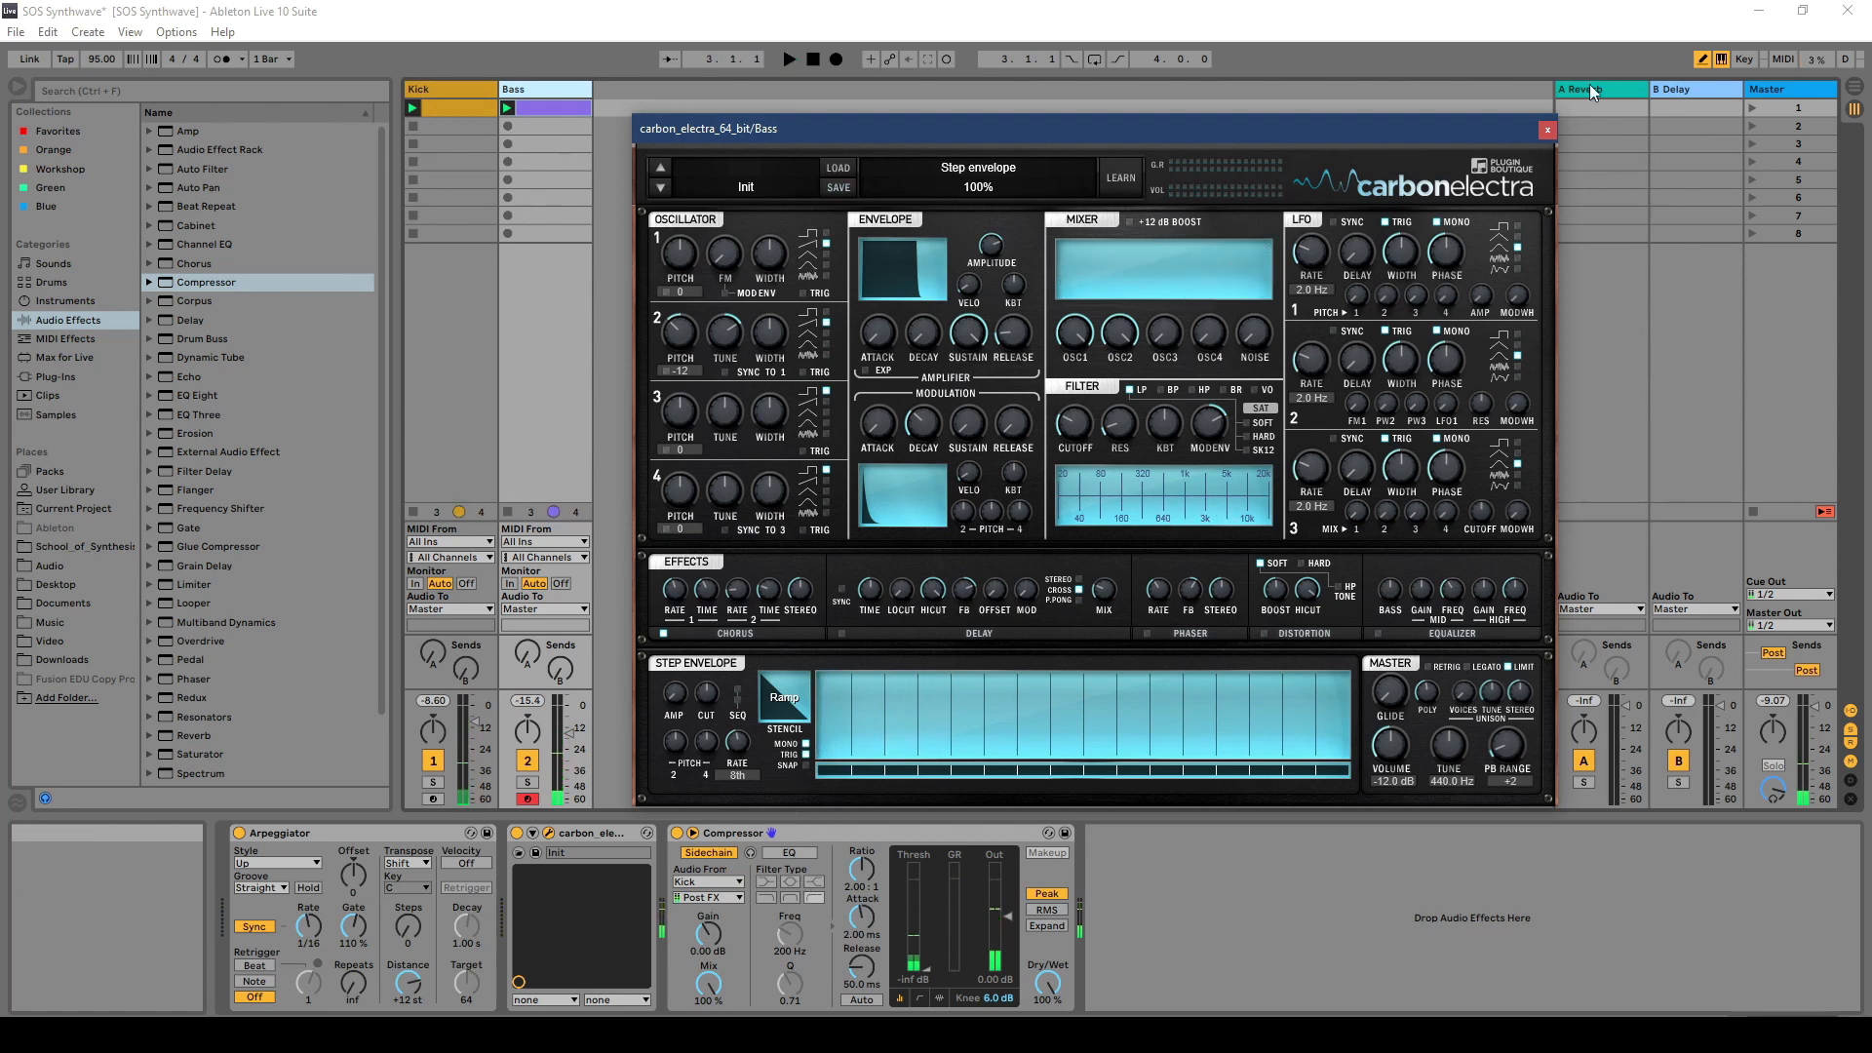
pyautogui.click(1545, 134)
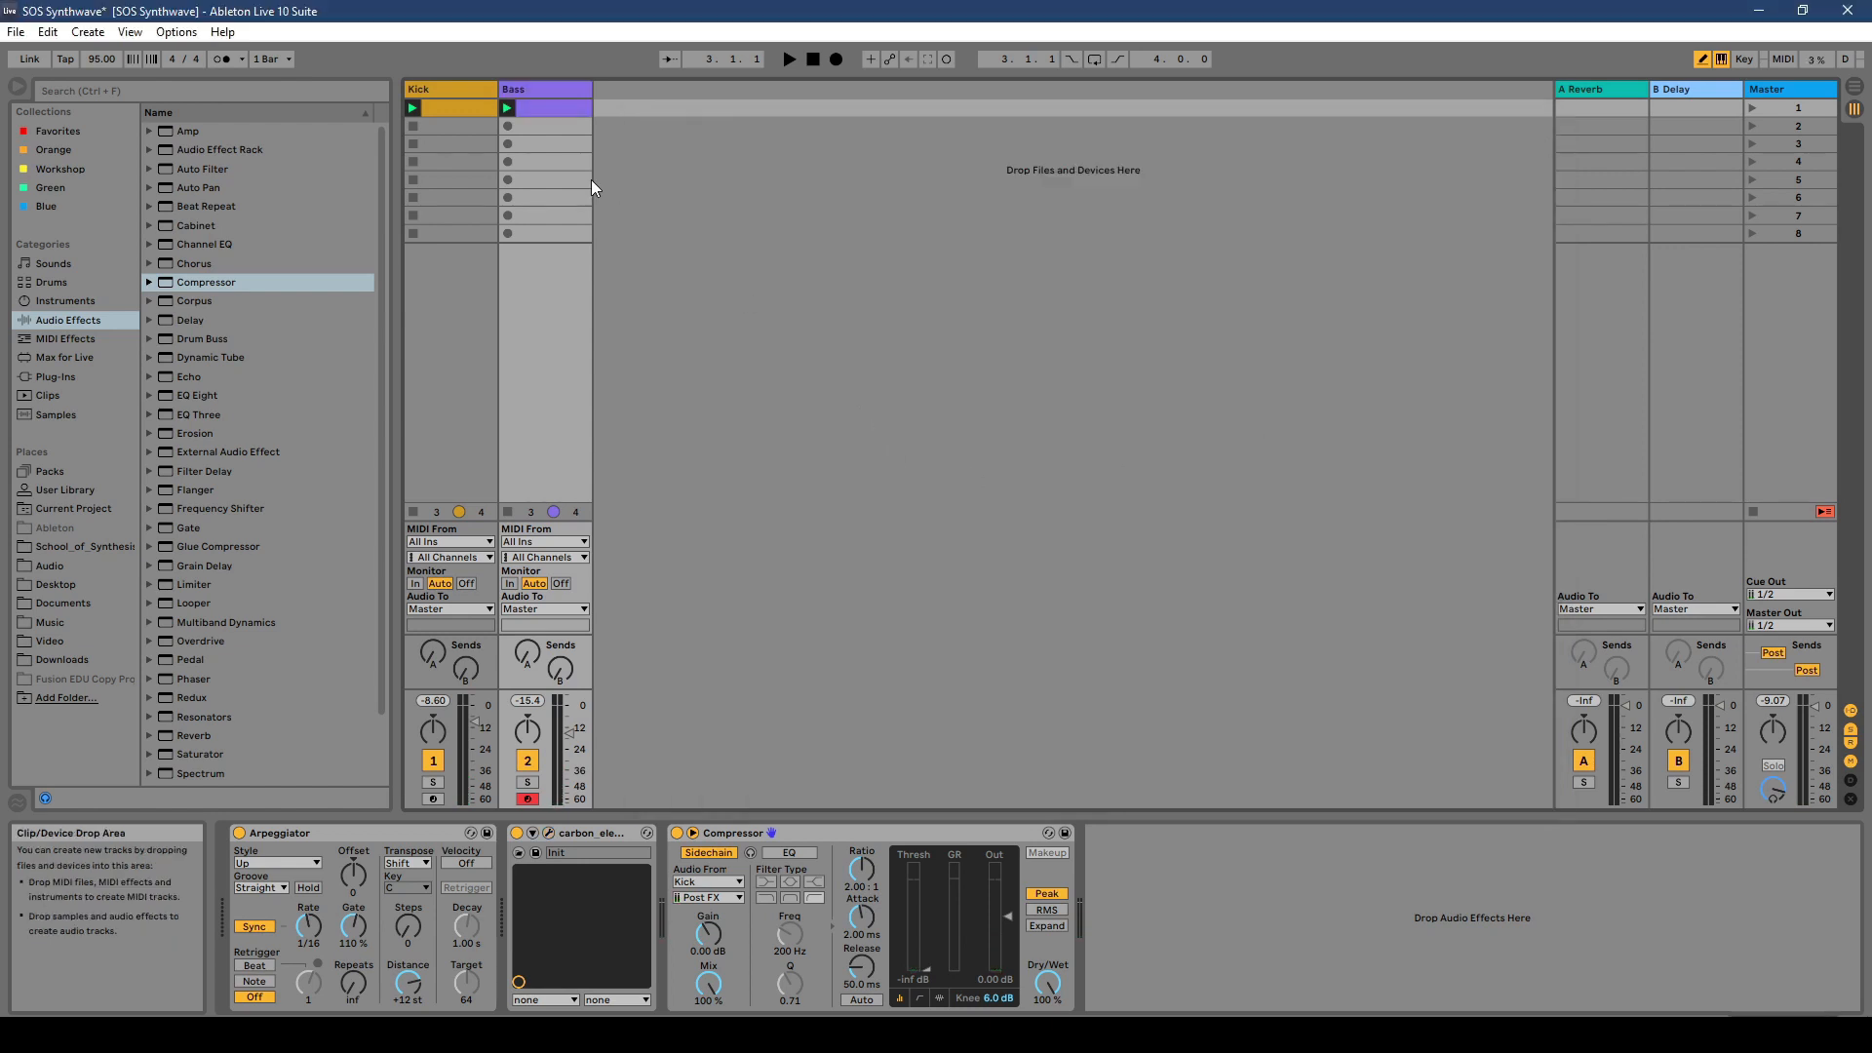
# Step: Insert a new MIDI track after the Bass track and name it Pad
pyautogui.rightClick(685, 168)
pyautogui.click(721, 191)
pyautogui.rightClick(635, 86)
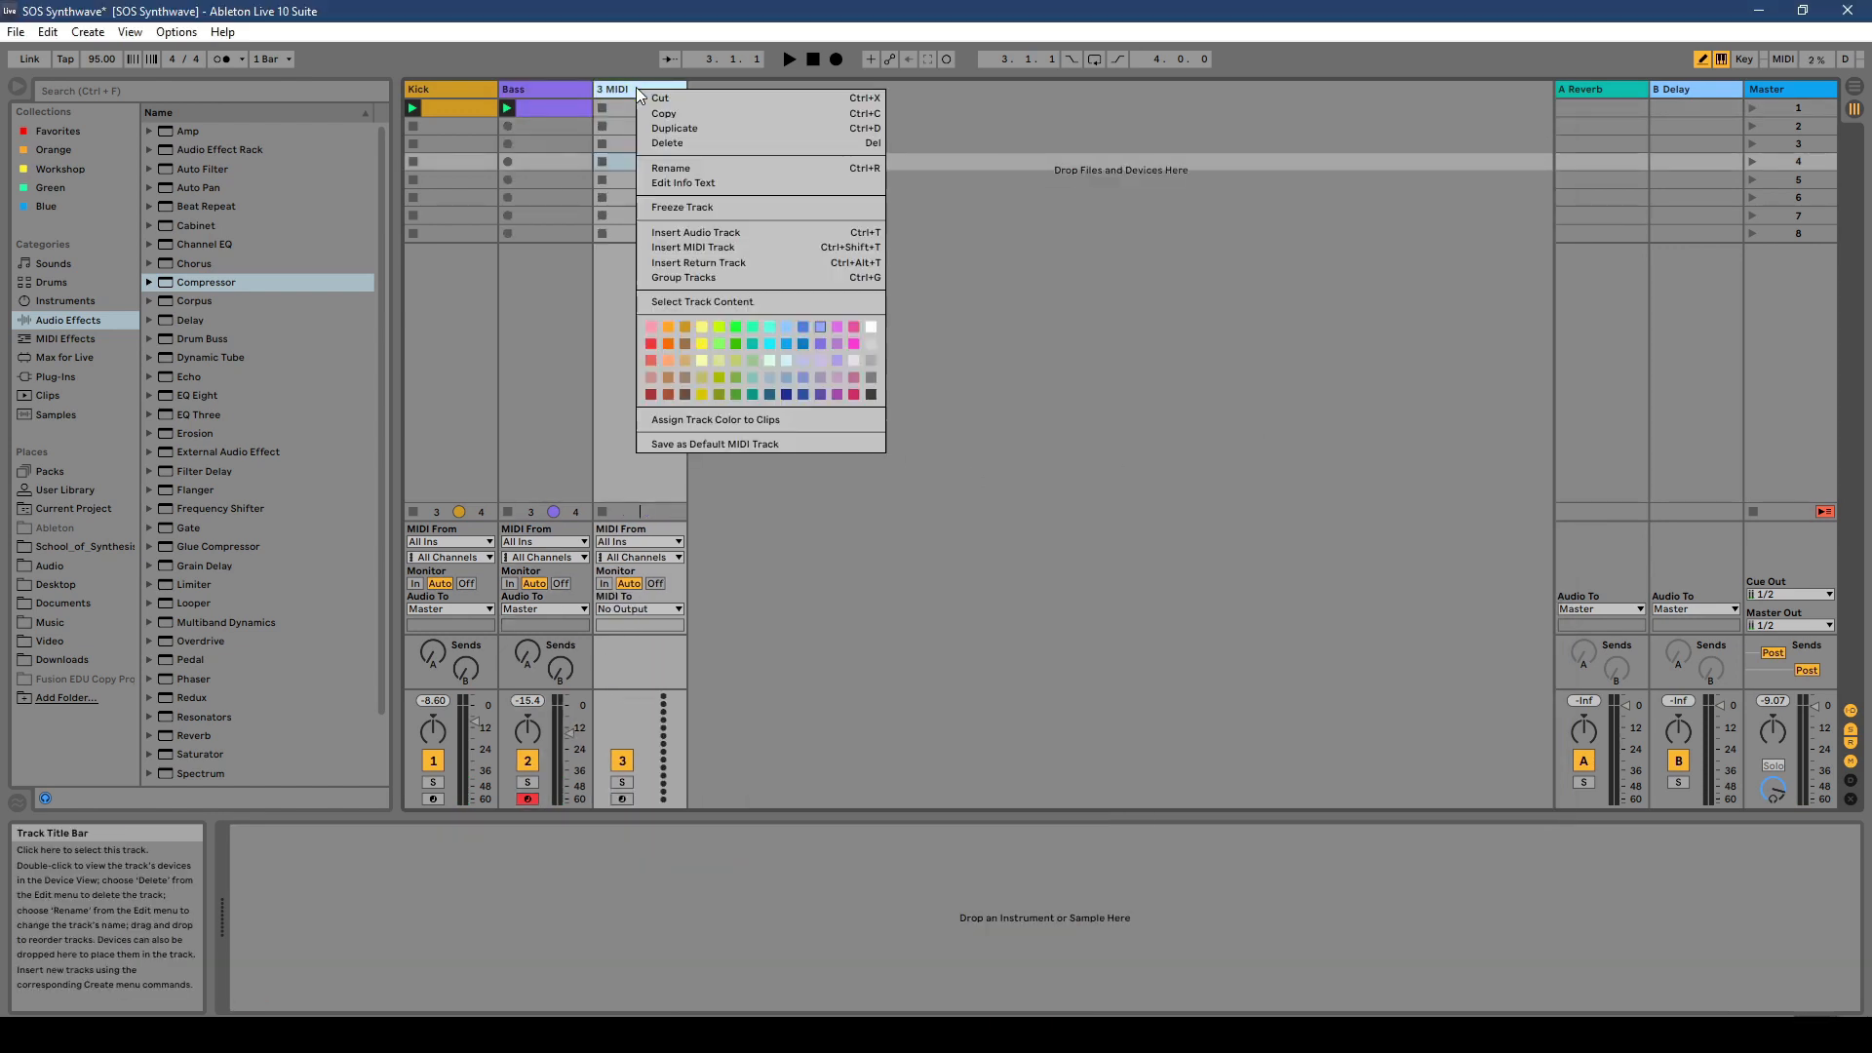
pyautogui.click(739, 167)
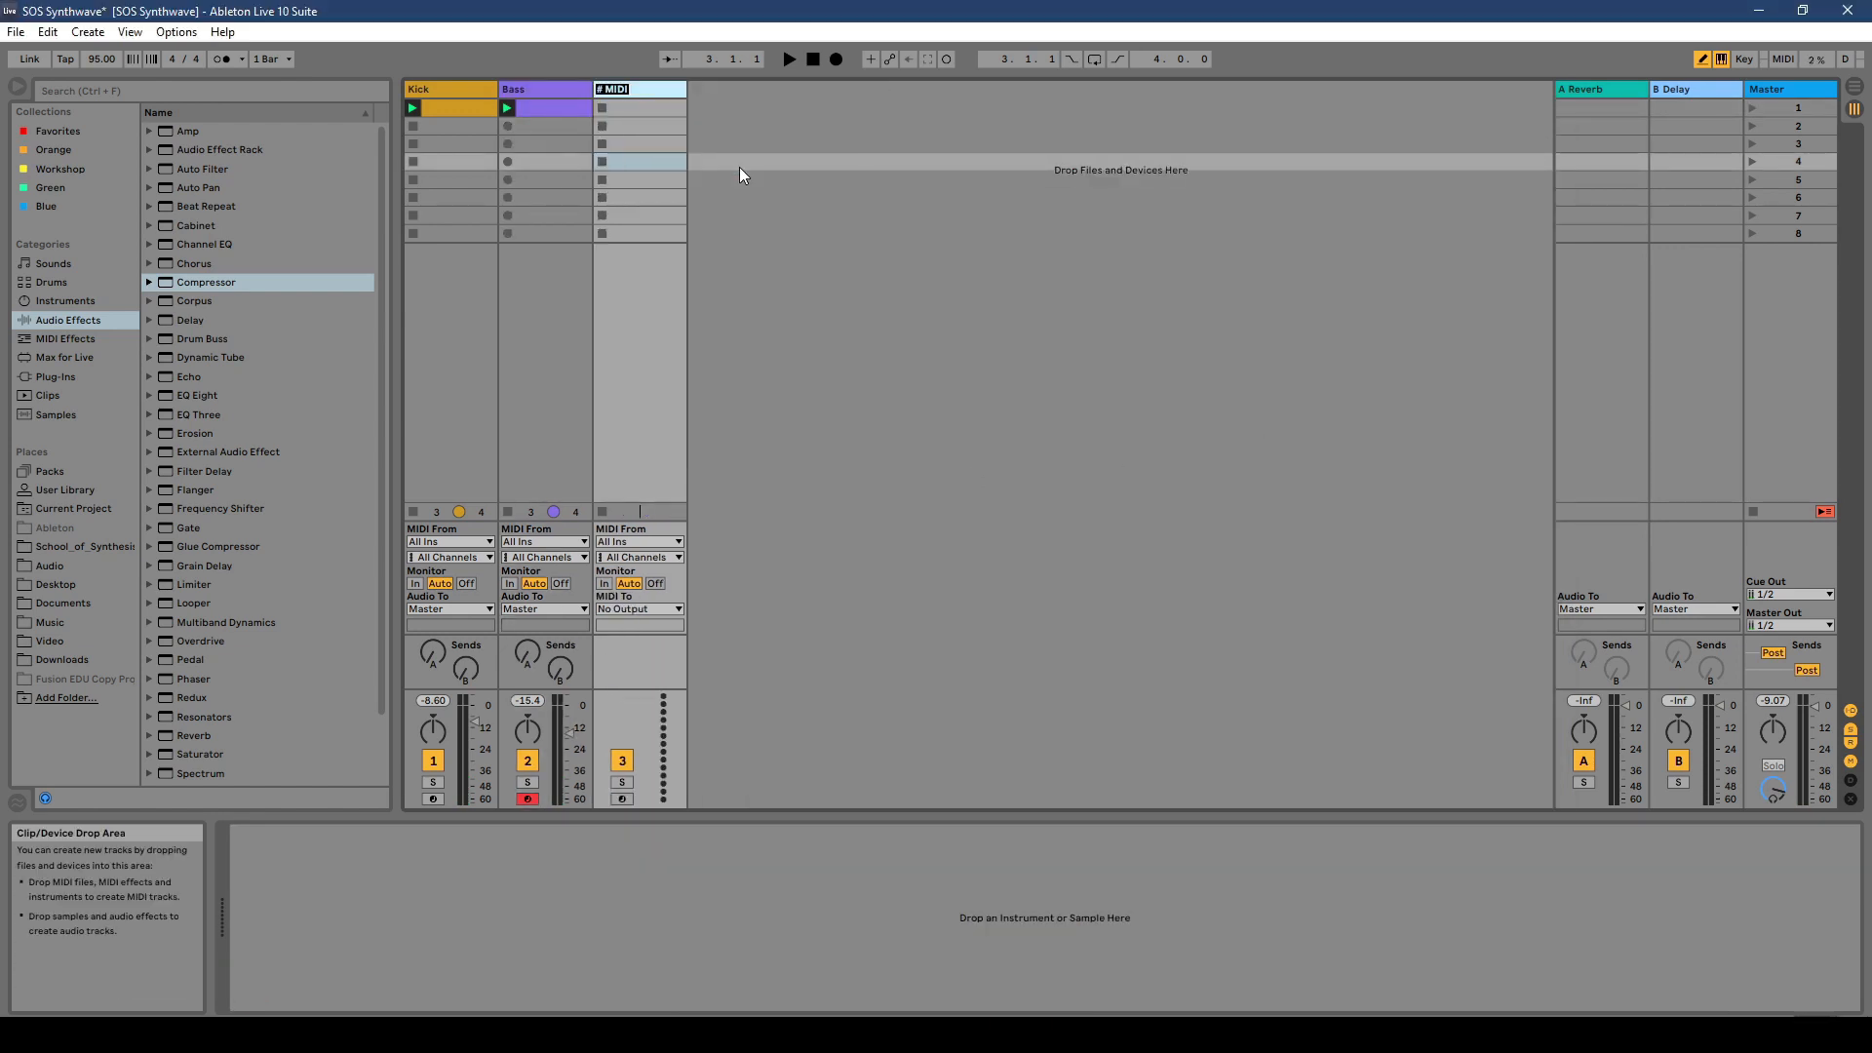
pyautogui.write('Pad')
# Step: Copy the Bass track's Carbon Electra onto the Pad track and lower the Pad track's volume
pyautogui.click(507, 86)
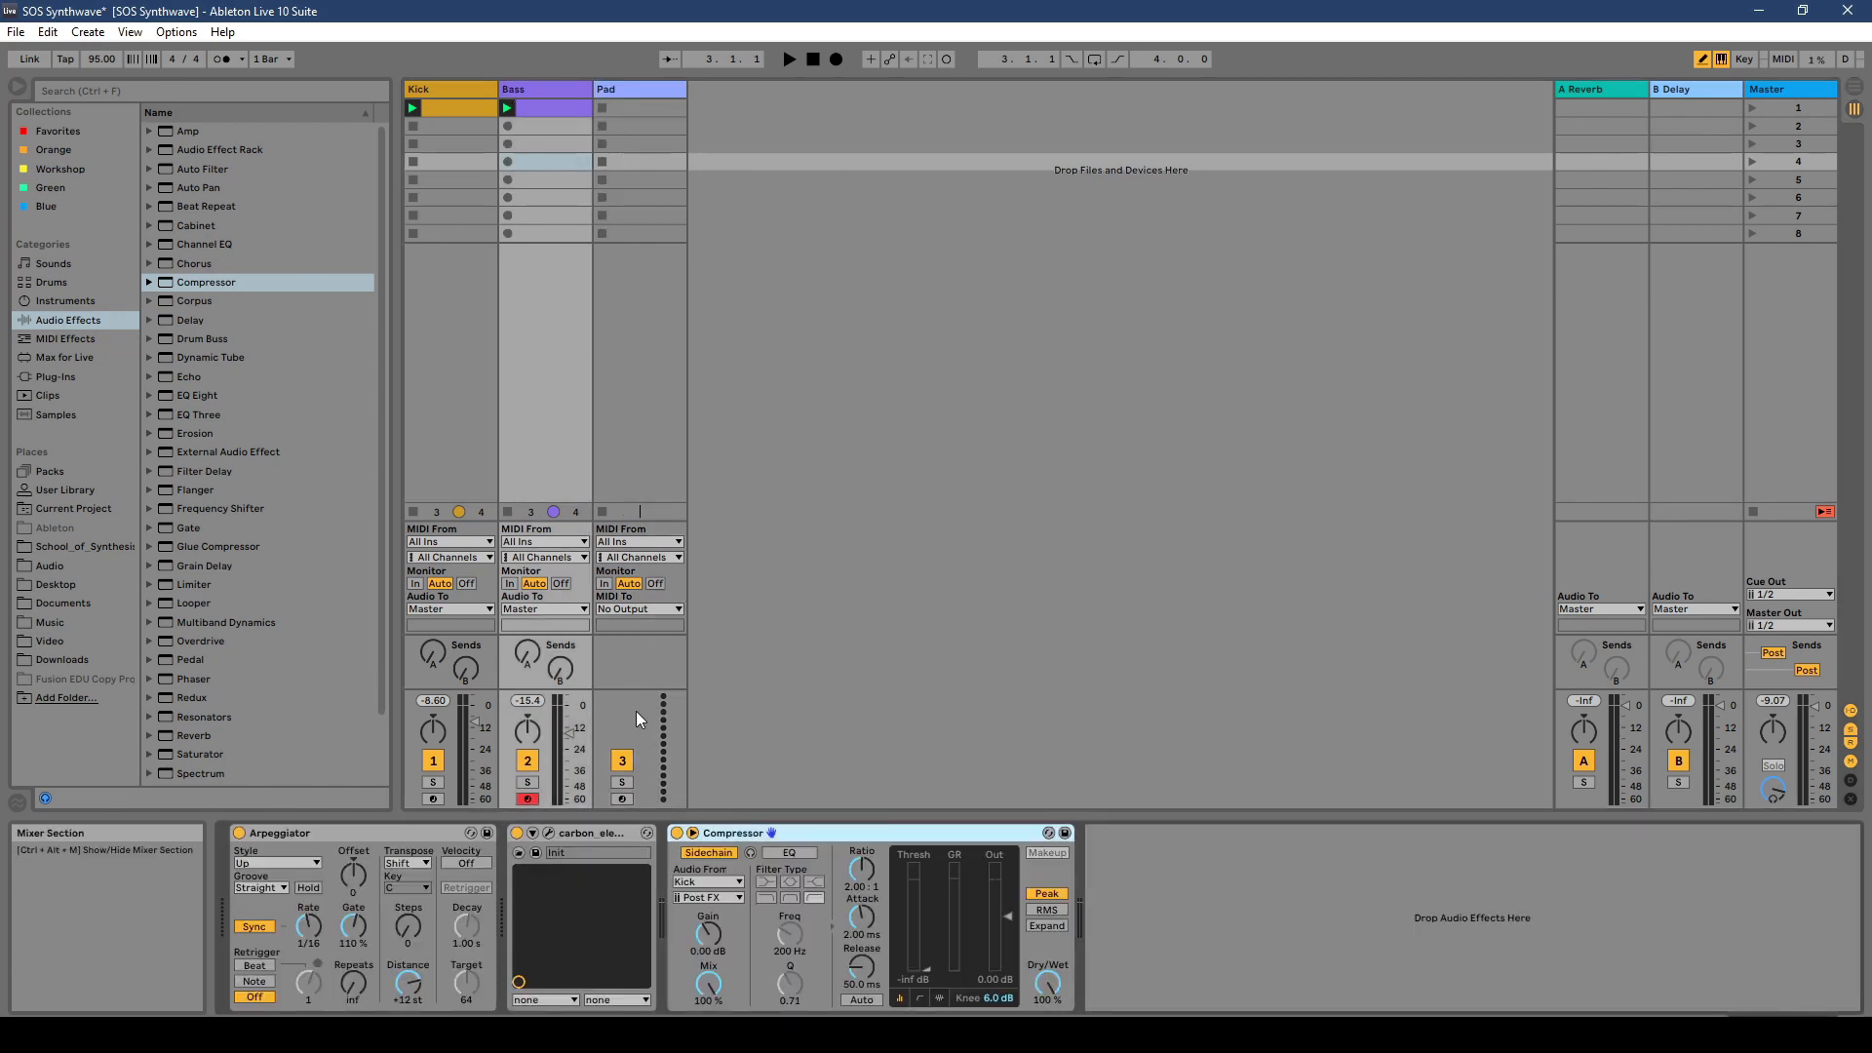
pyautogui.click(589, 830)
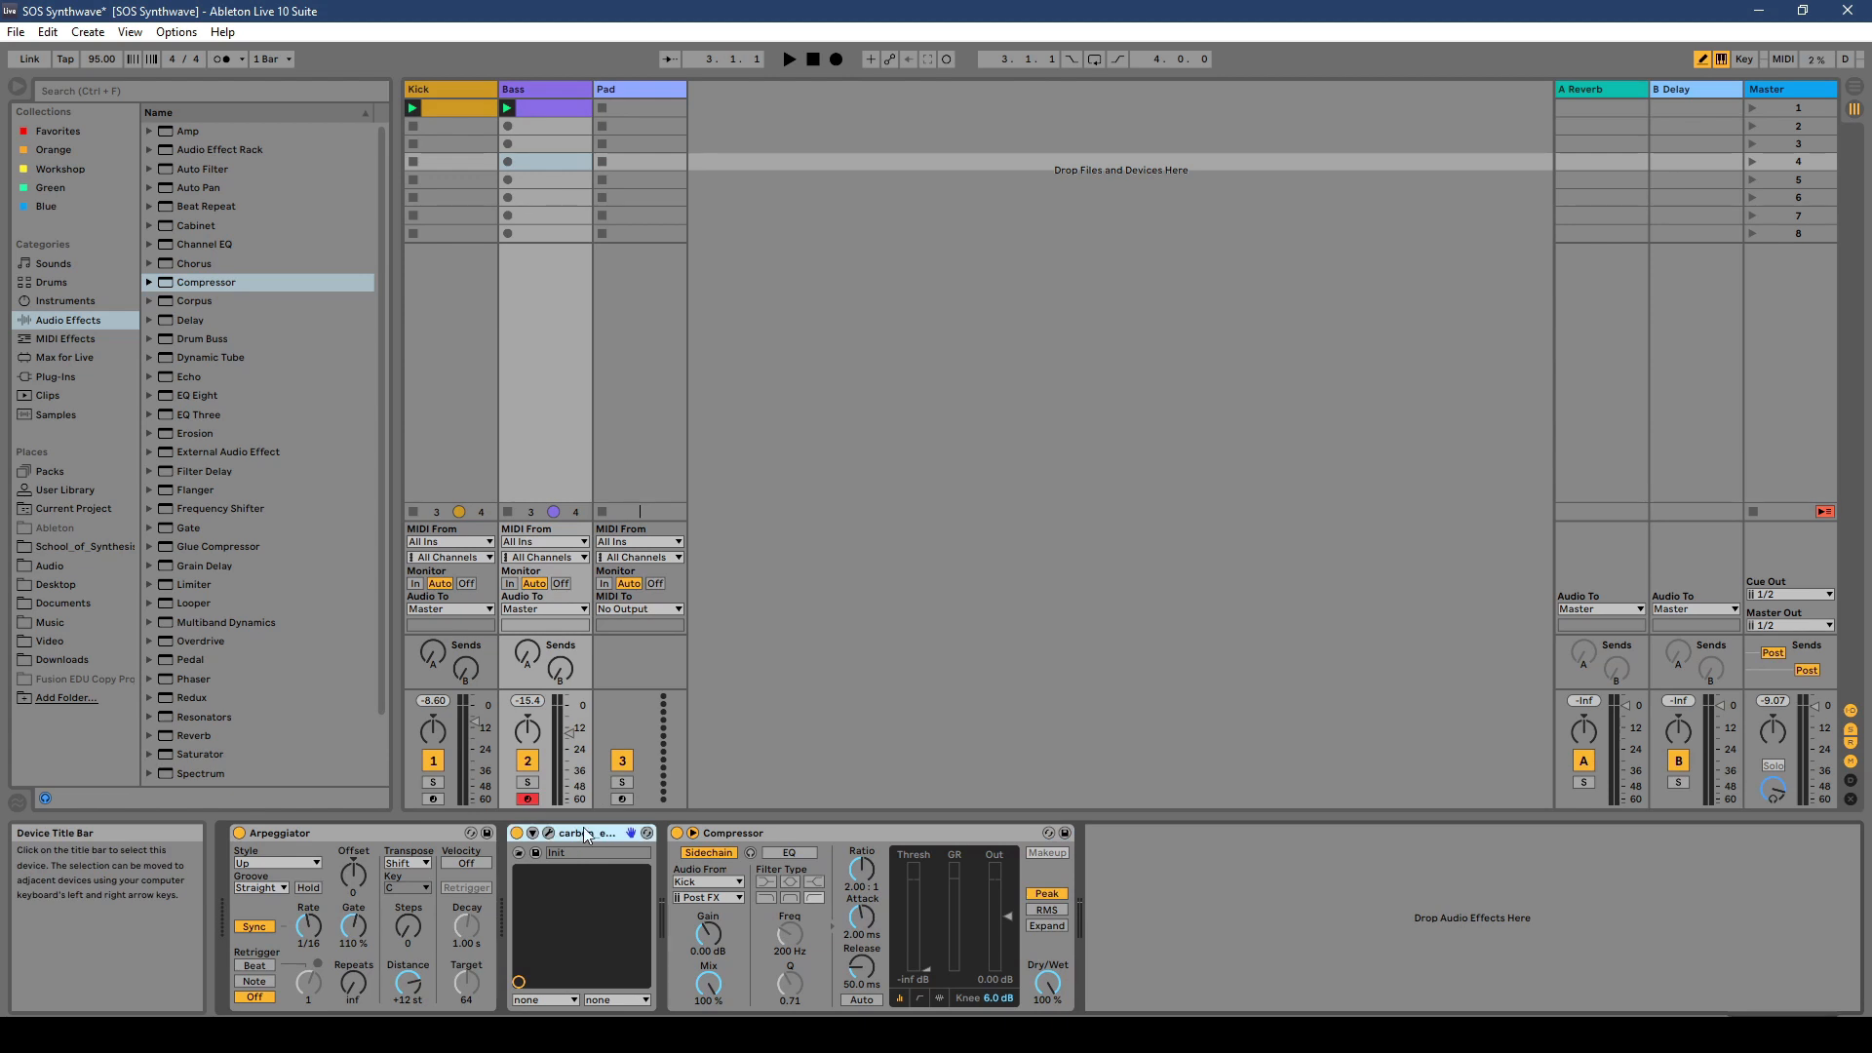
pyautogui.click(653, 90)
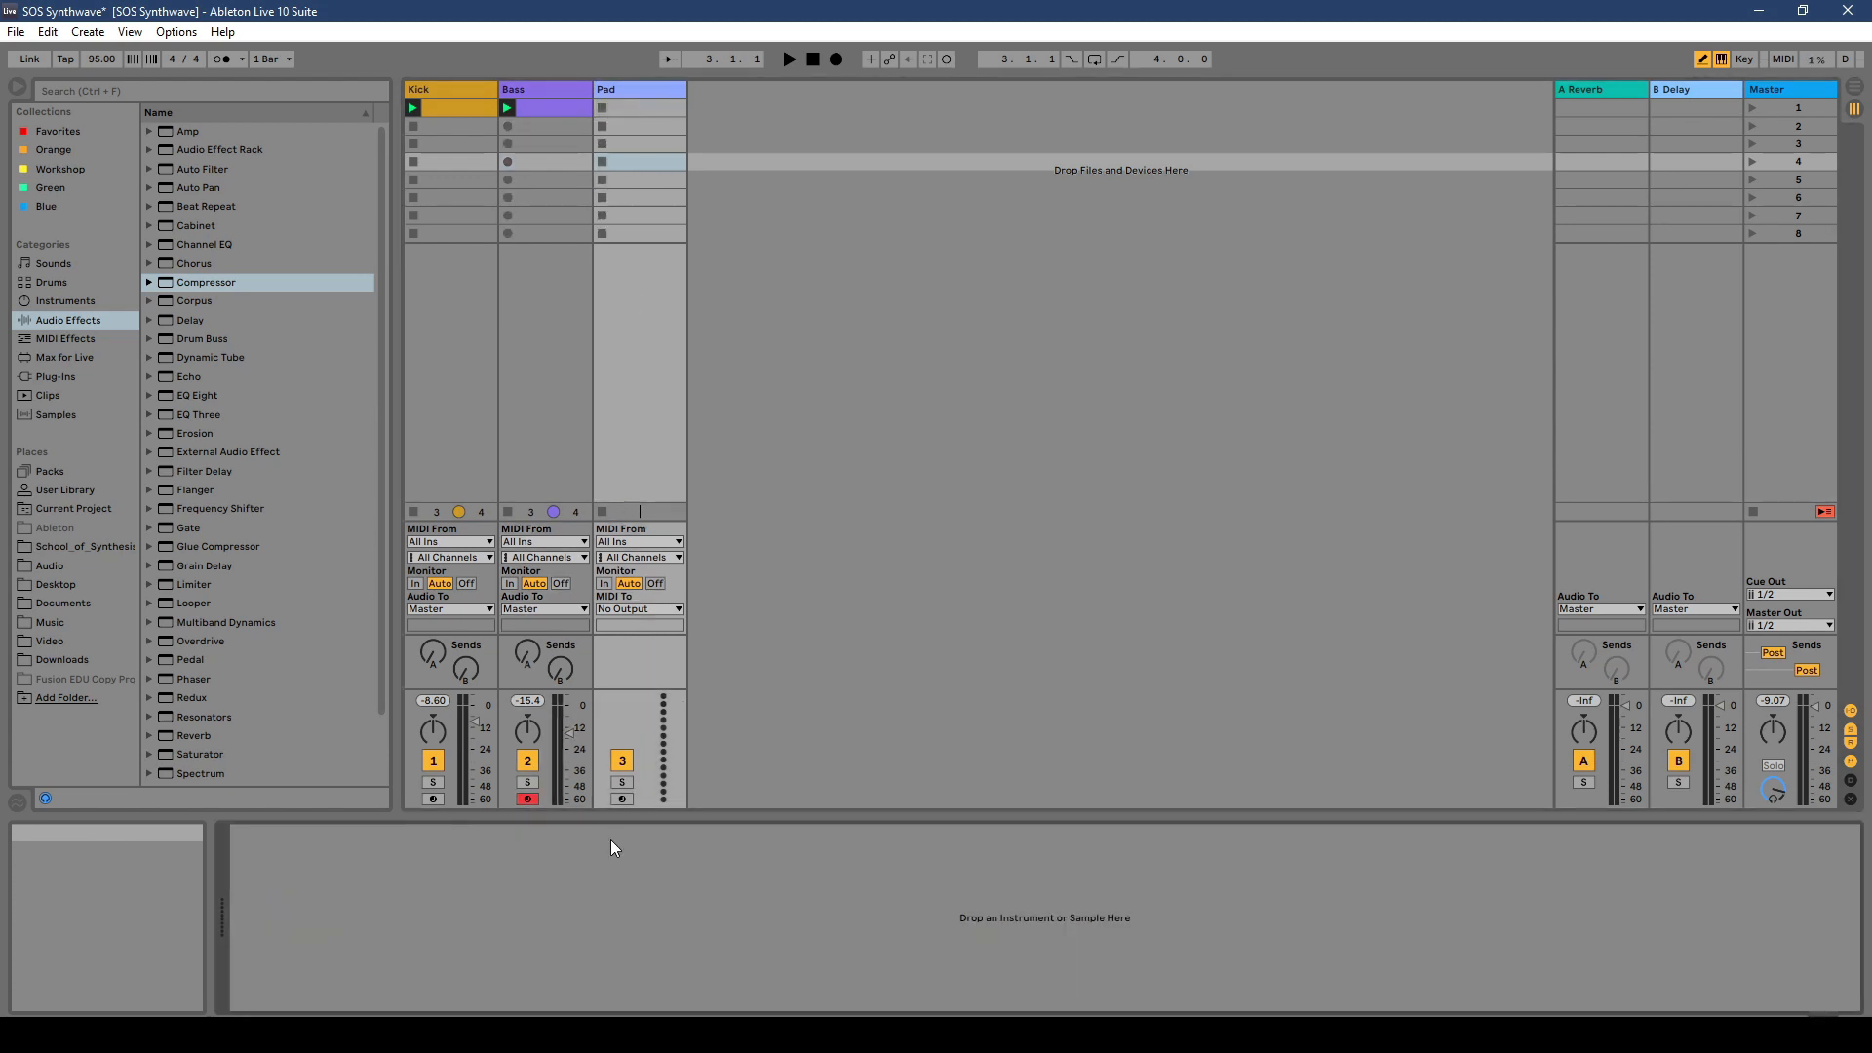
pyautogui.hotkey('ctrl', 'v')
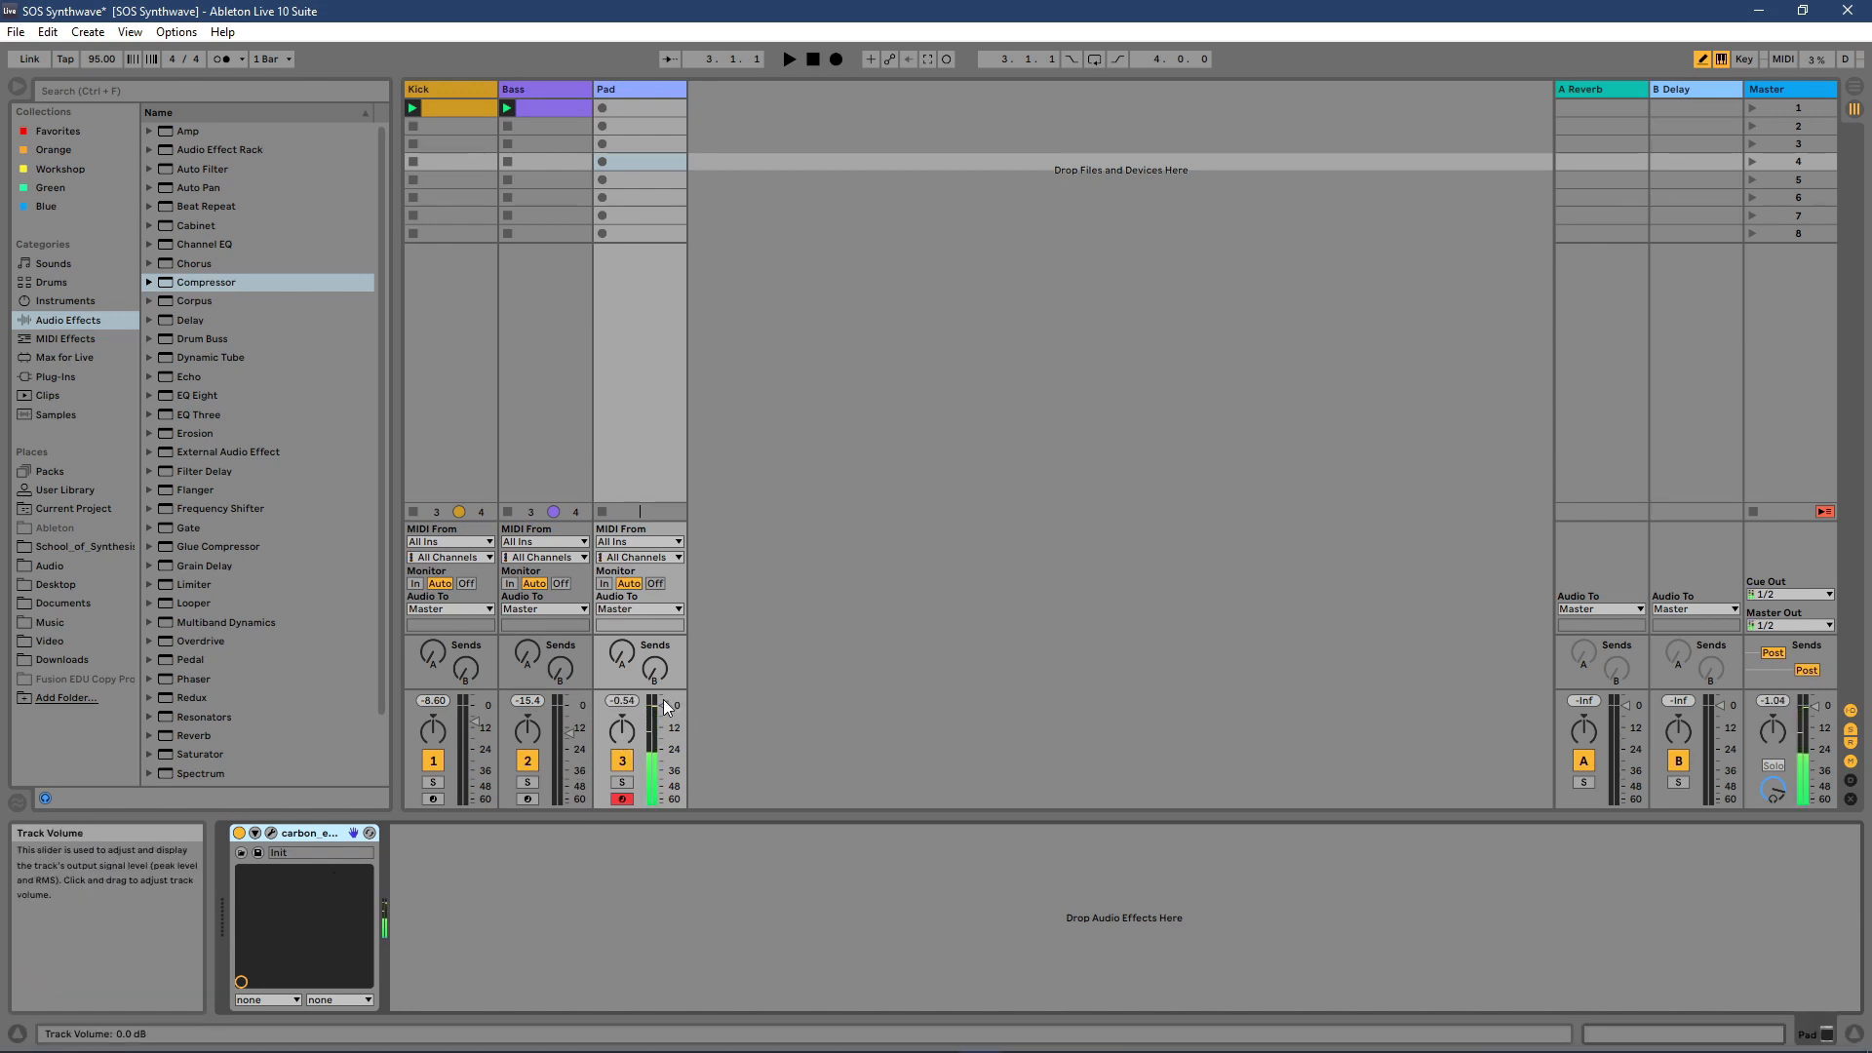
pyautogui.moveTo(663, 703); pyautogui.dragTo(666, 733)
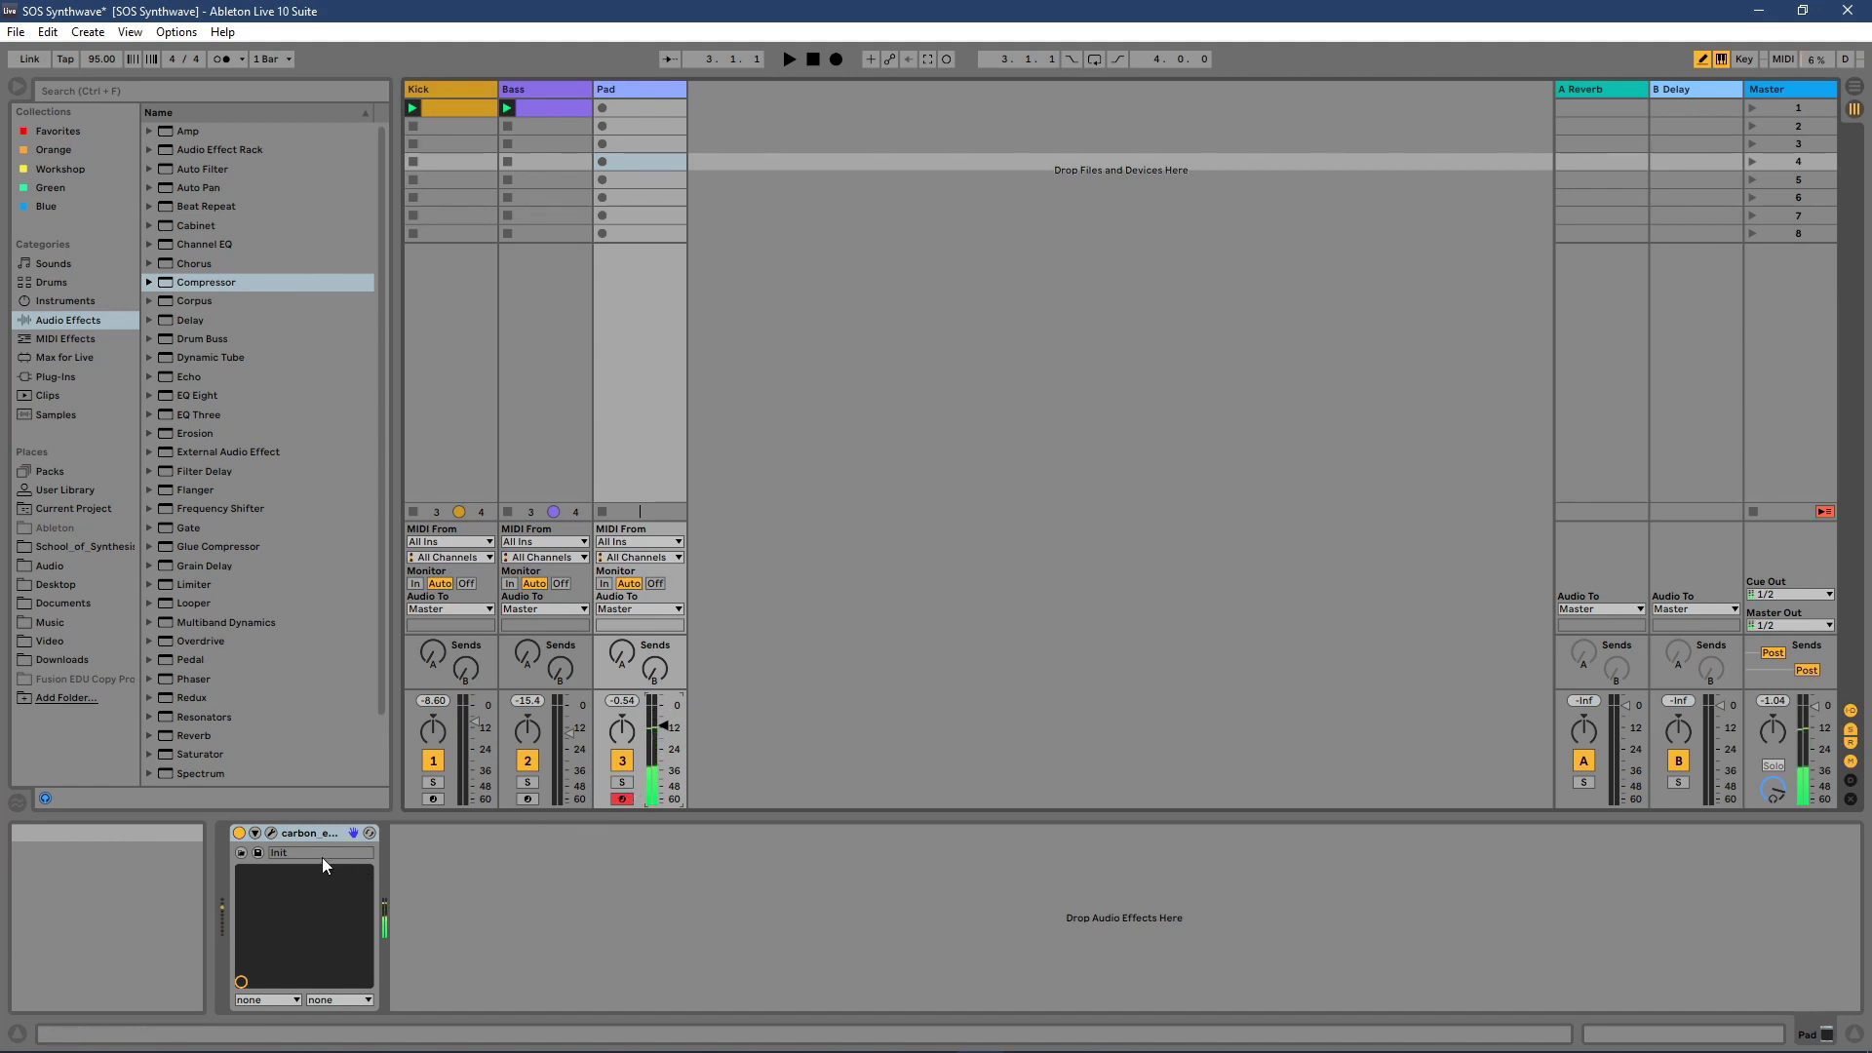
# Step: In the Pad's Carbon Electra, reset oscillator 2's pitch to 0 and lengthen the modulation envelope decay to 4.3 s
pyautogui.click(270, 833)
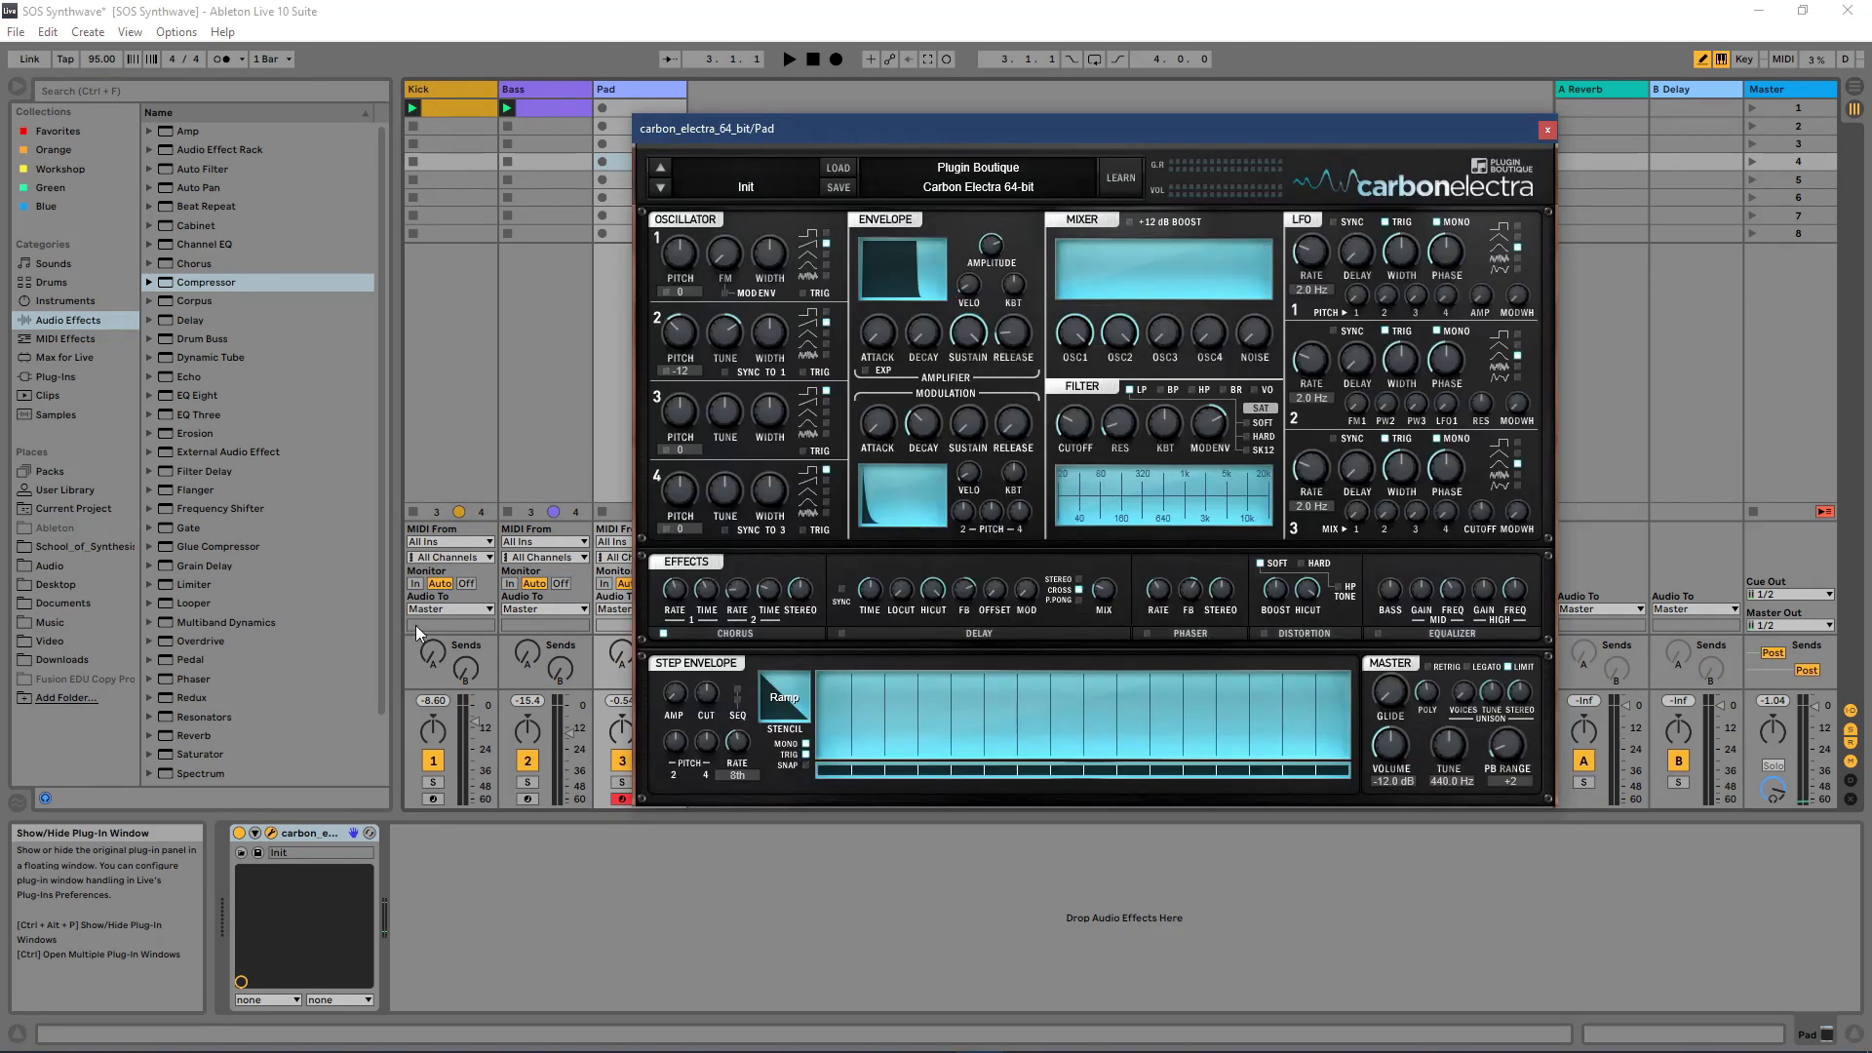
pyautogui.doubleClick(678, 337)
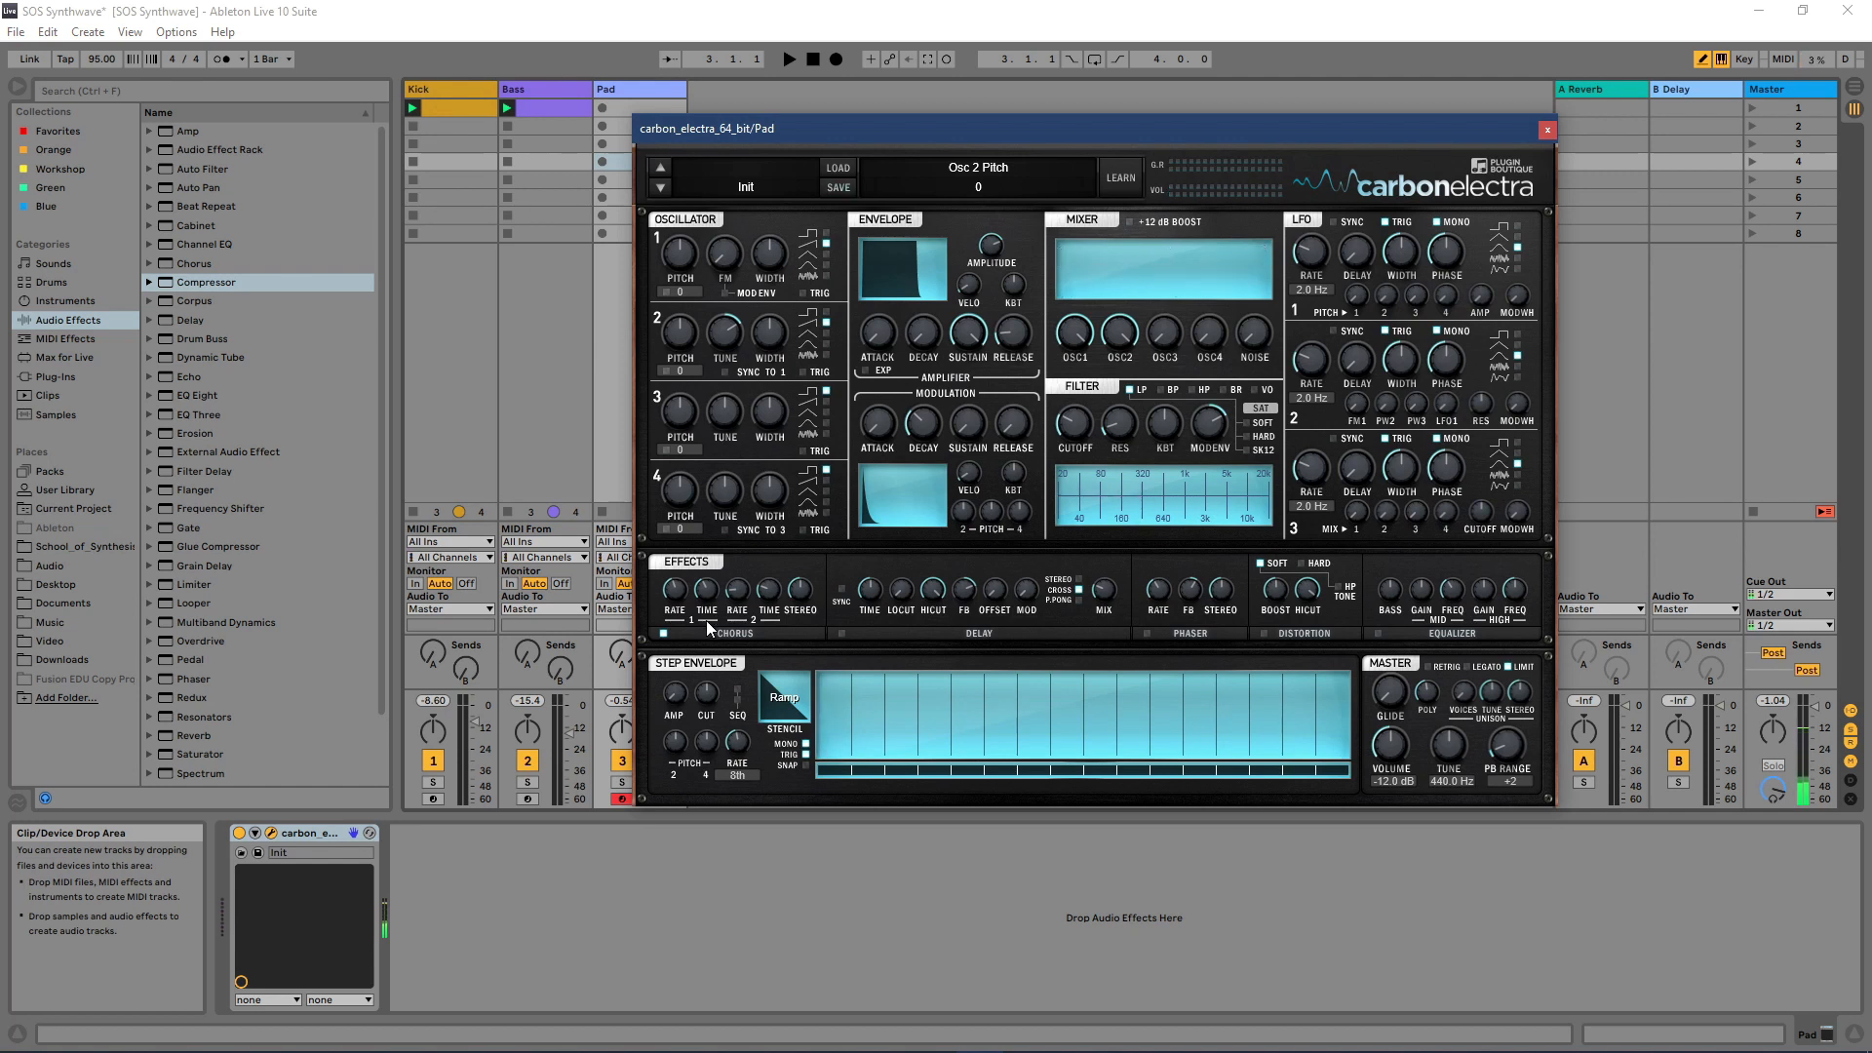
pyautogui.moveTo(1076, 418); pyautogui.dragTo(1092, 439)
pyautogui.moveTo(924, 436); pyautogui.dragTo(946, 387)
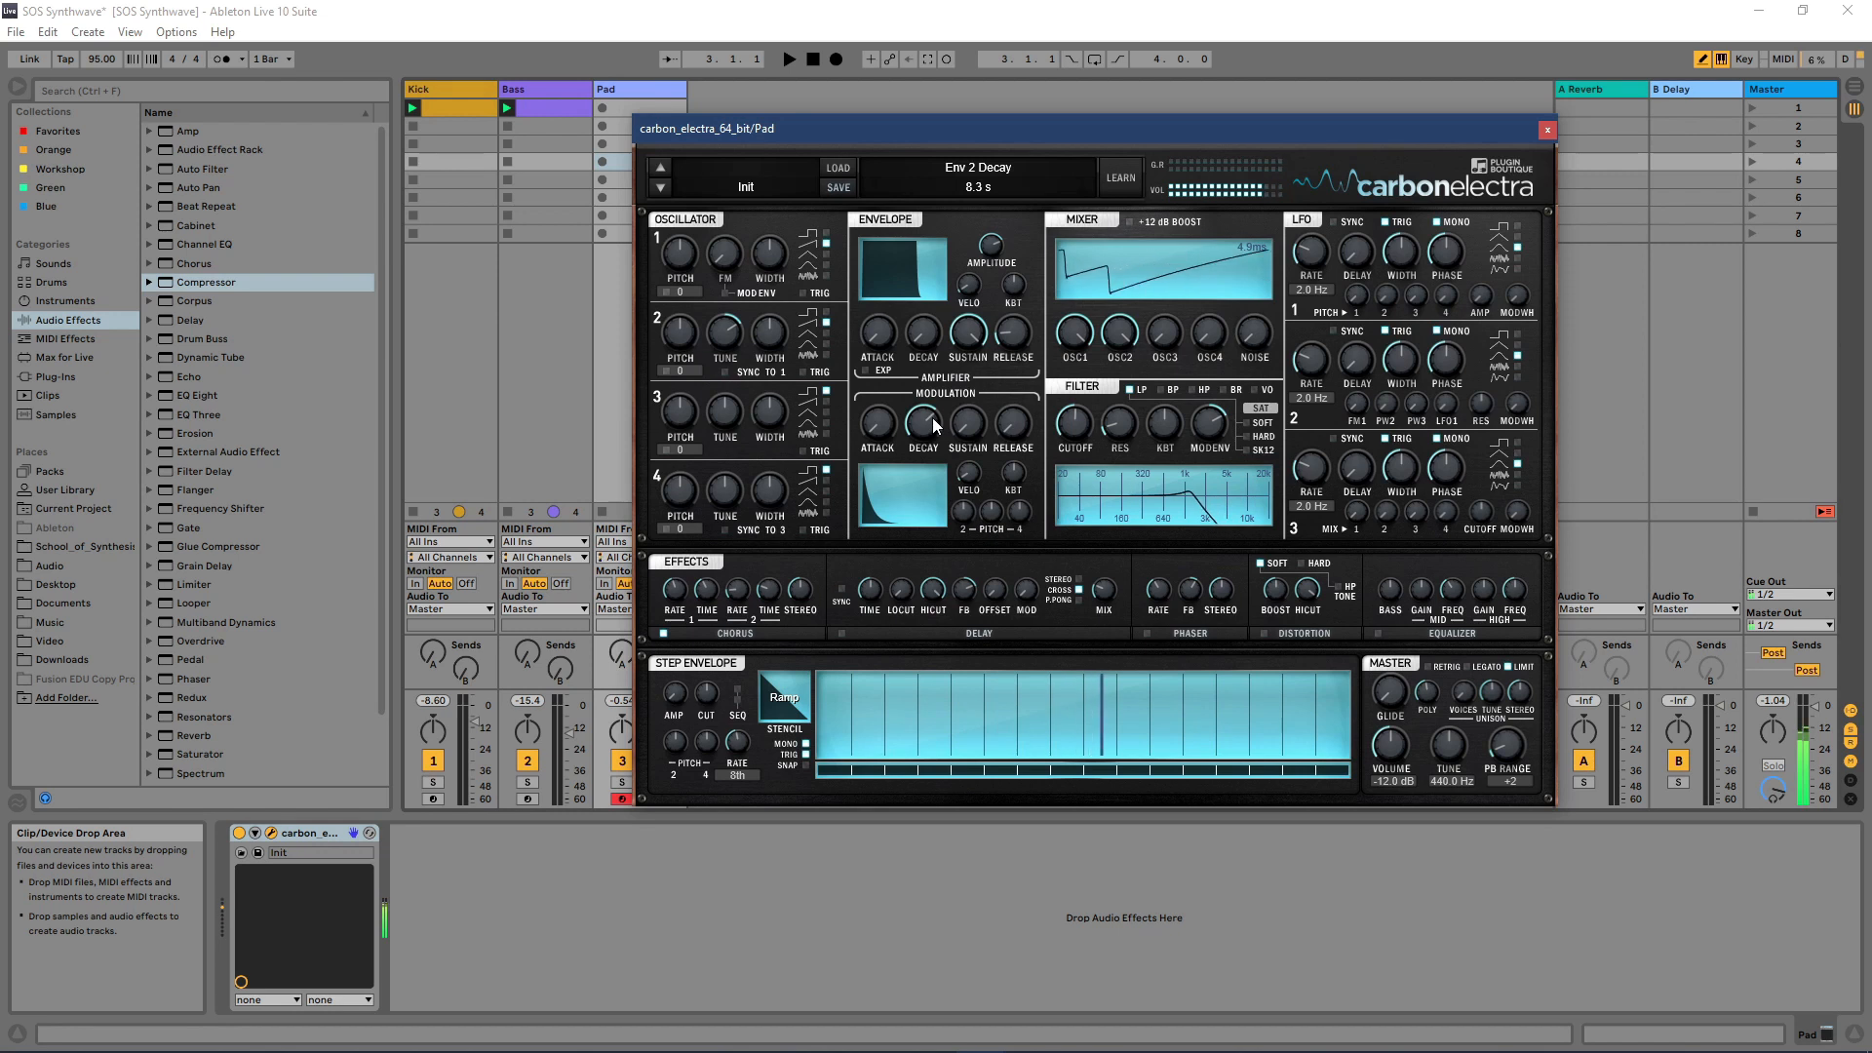
pyautogui.moveTo(932, 418); pyautogui.dragTo(938, 436)
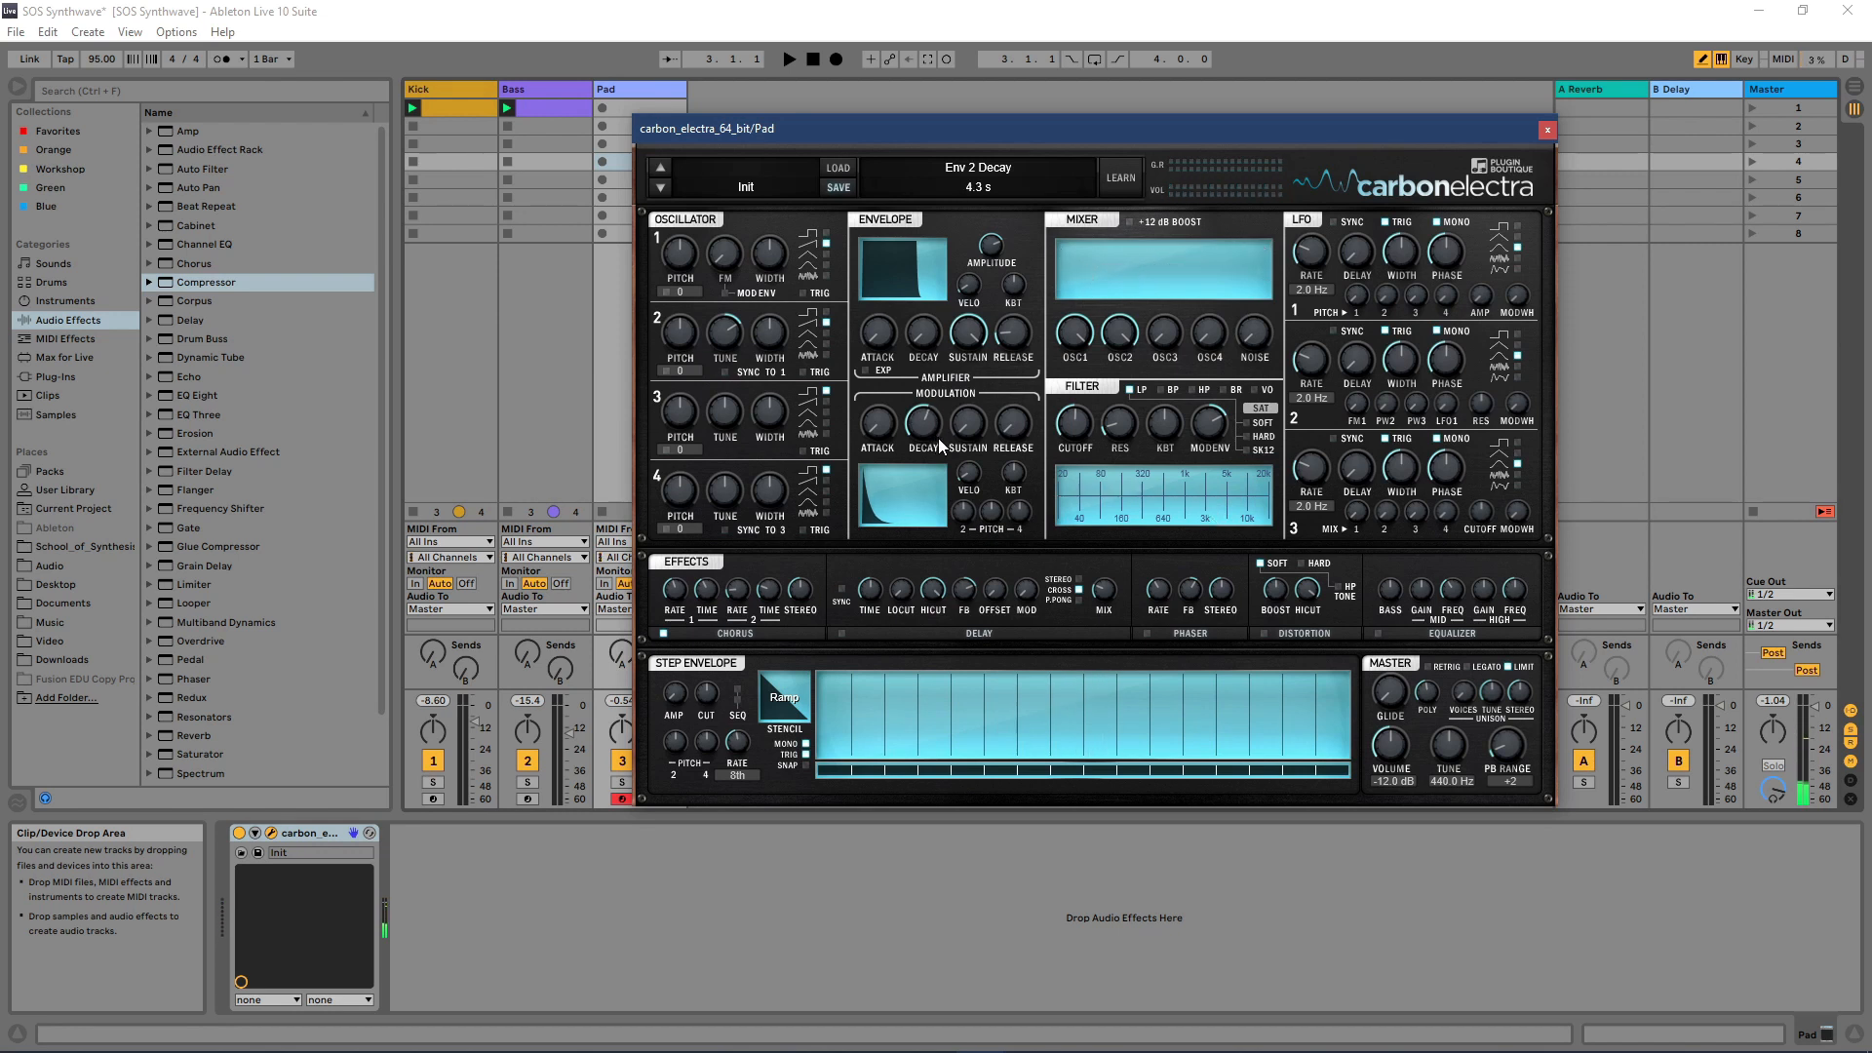
# Step: Set the Pad's filter cutoff to 281.7 Hz with a 74% filter envelope amount, and the modulation envelope decay to 7.3 s
pyautogui.click(1073, 436)
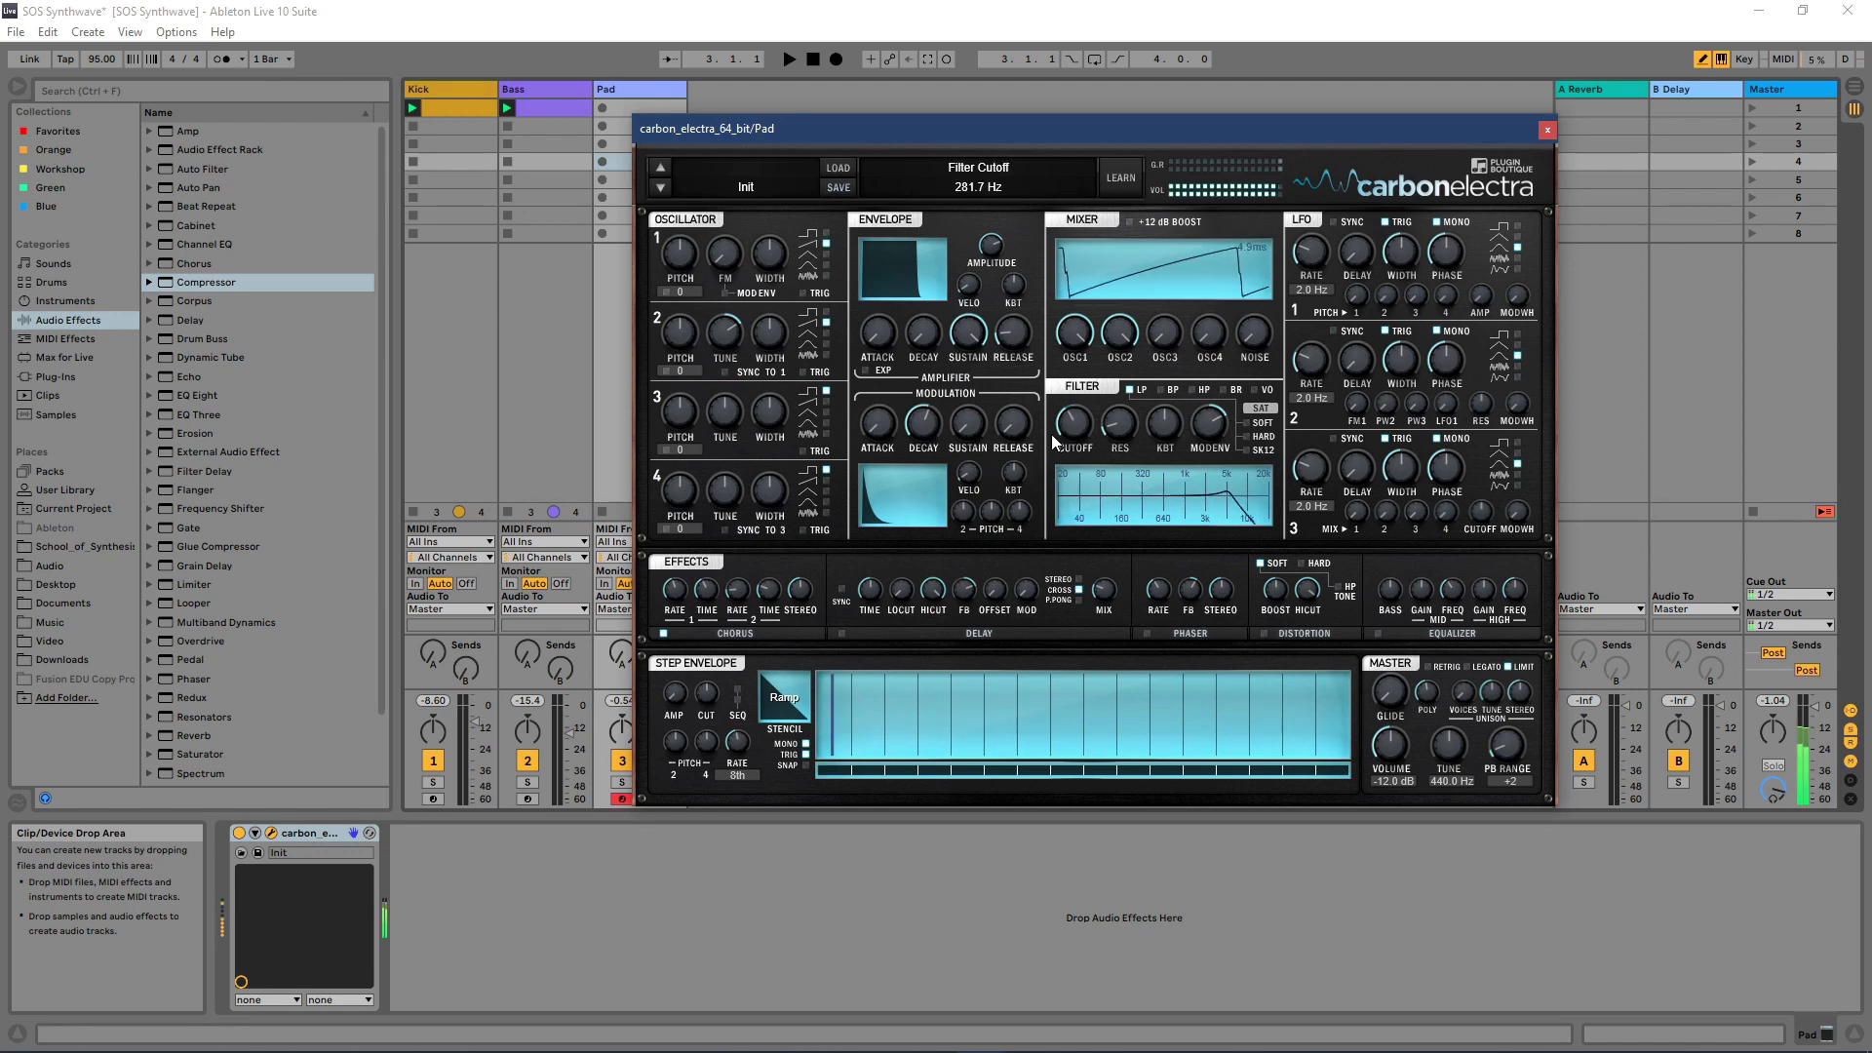
pyautogui.moveTo(1209, 425); pyautogui.dragTo(1208, 422)
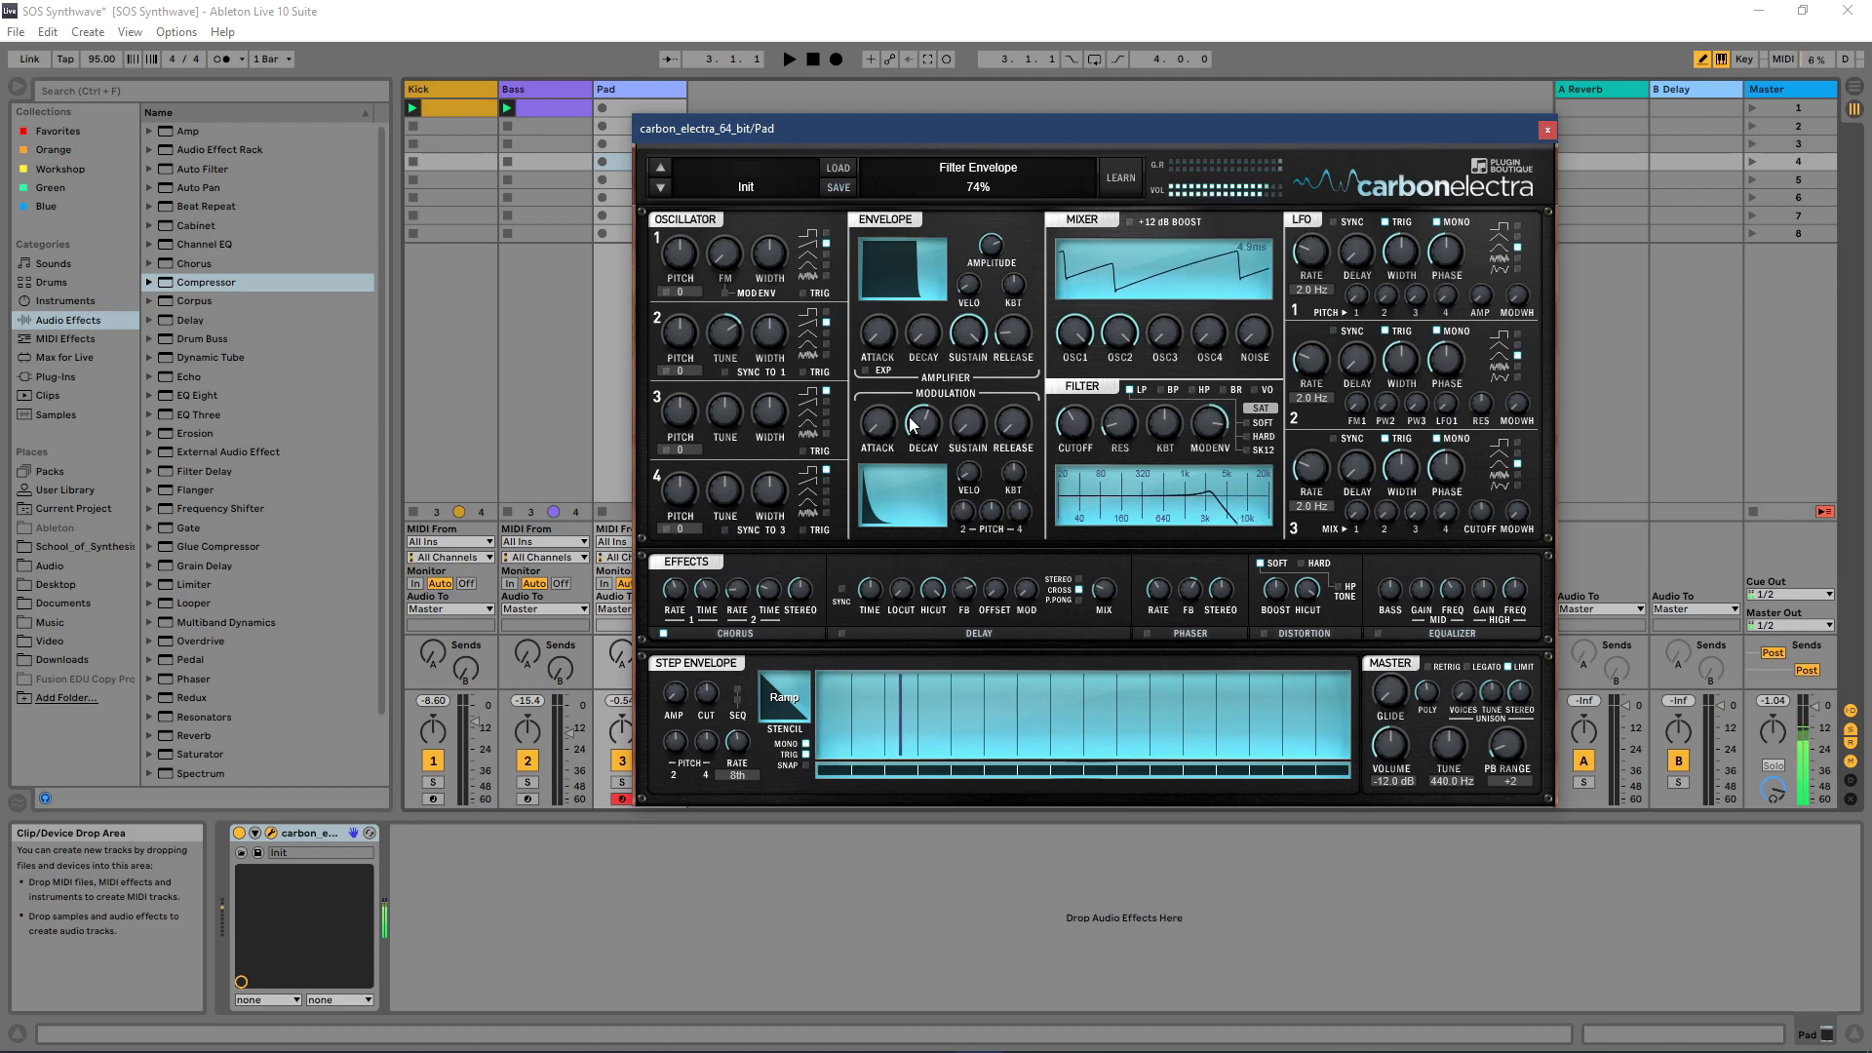
pyautogui.moveTo(924, 421); pyautogui.dragTo(924, 411)
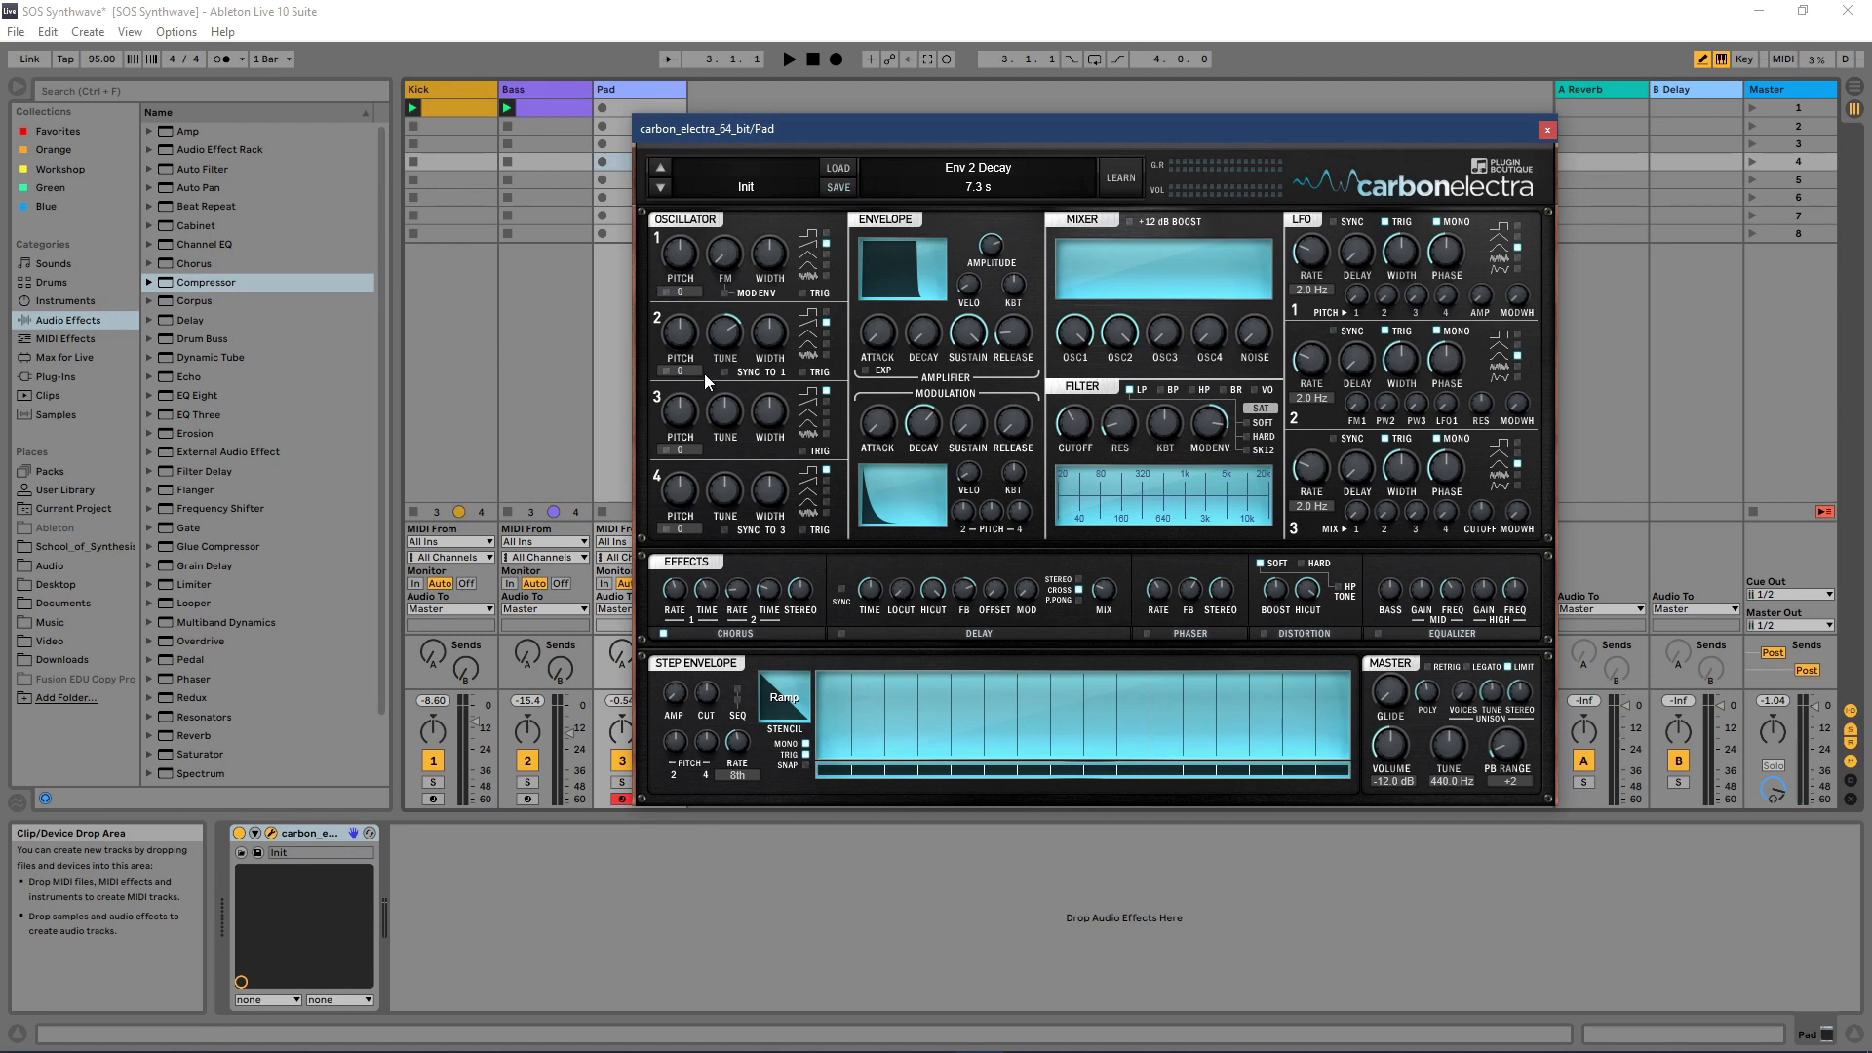
# Step: Replace the Pad synth's chorus with oscillator 1 unison, using a unison multiplier of 2 and 72% stereo, and close its window
pyautogui.click(666, 291)
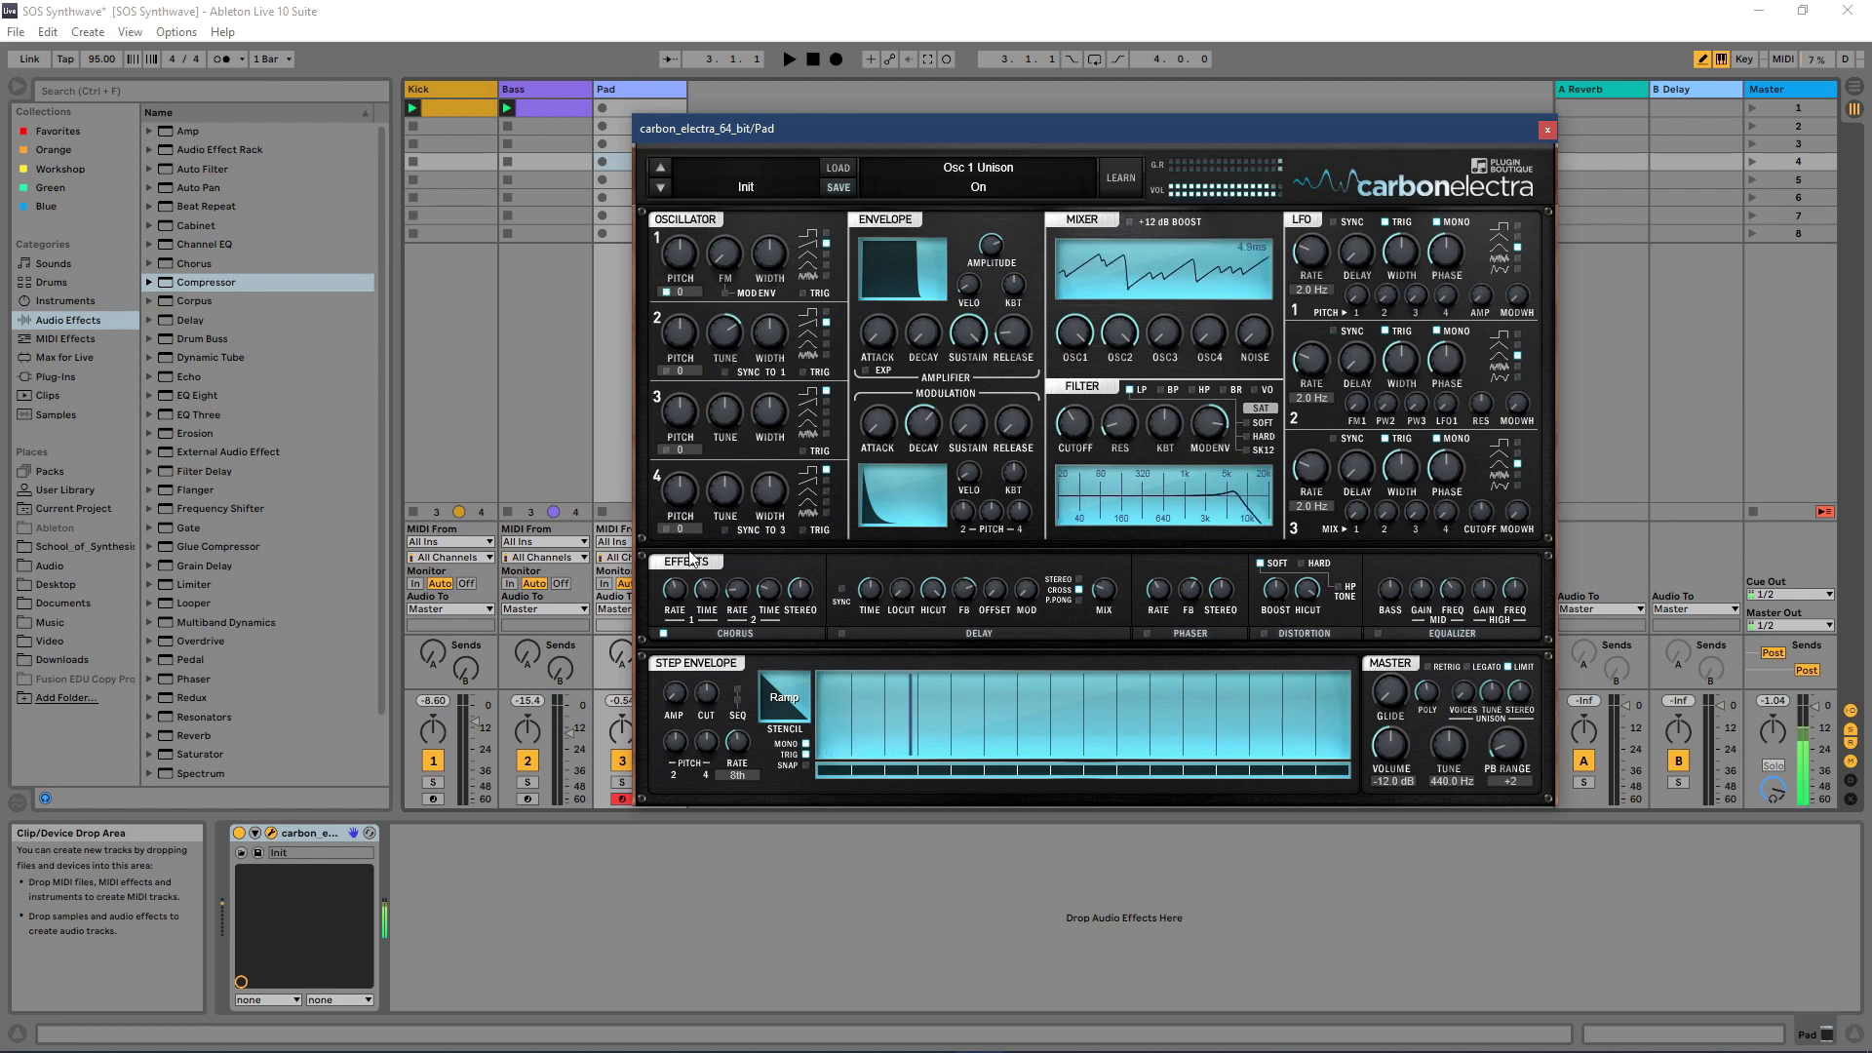
pyautogui.click(664, 634)
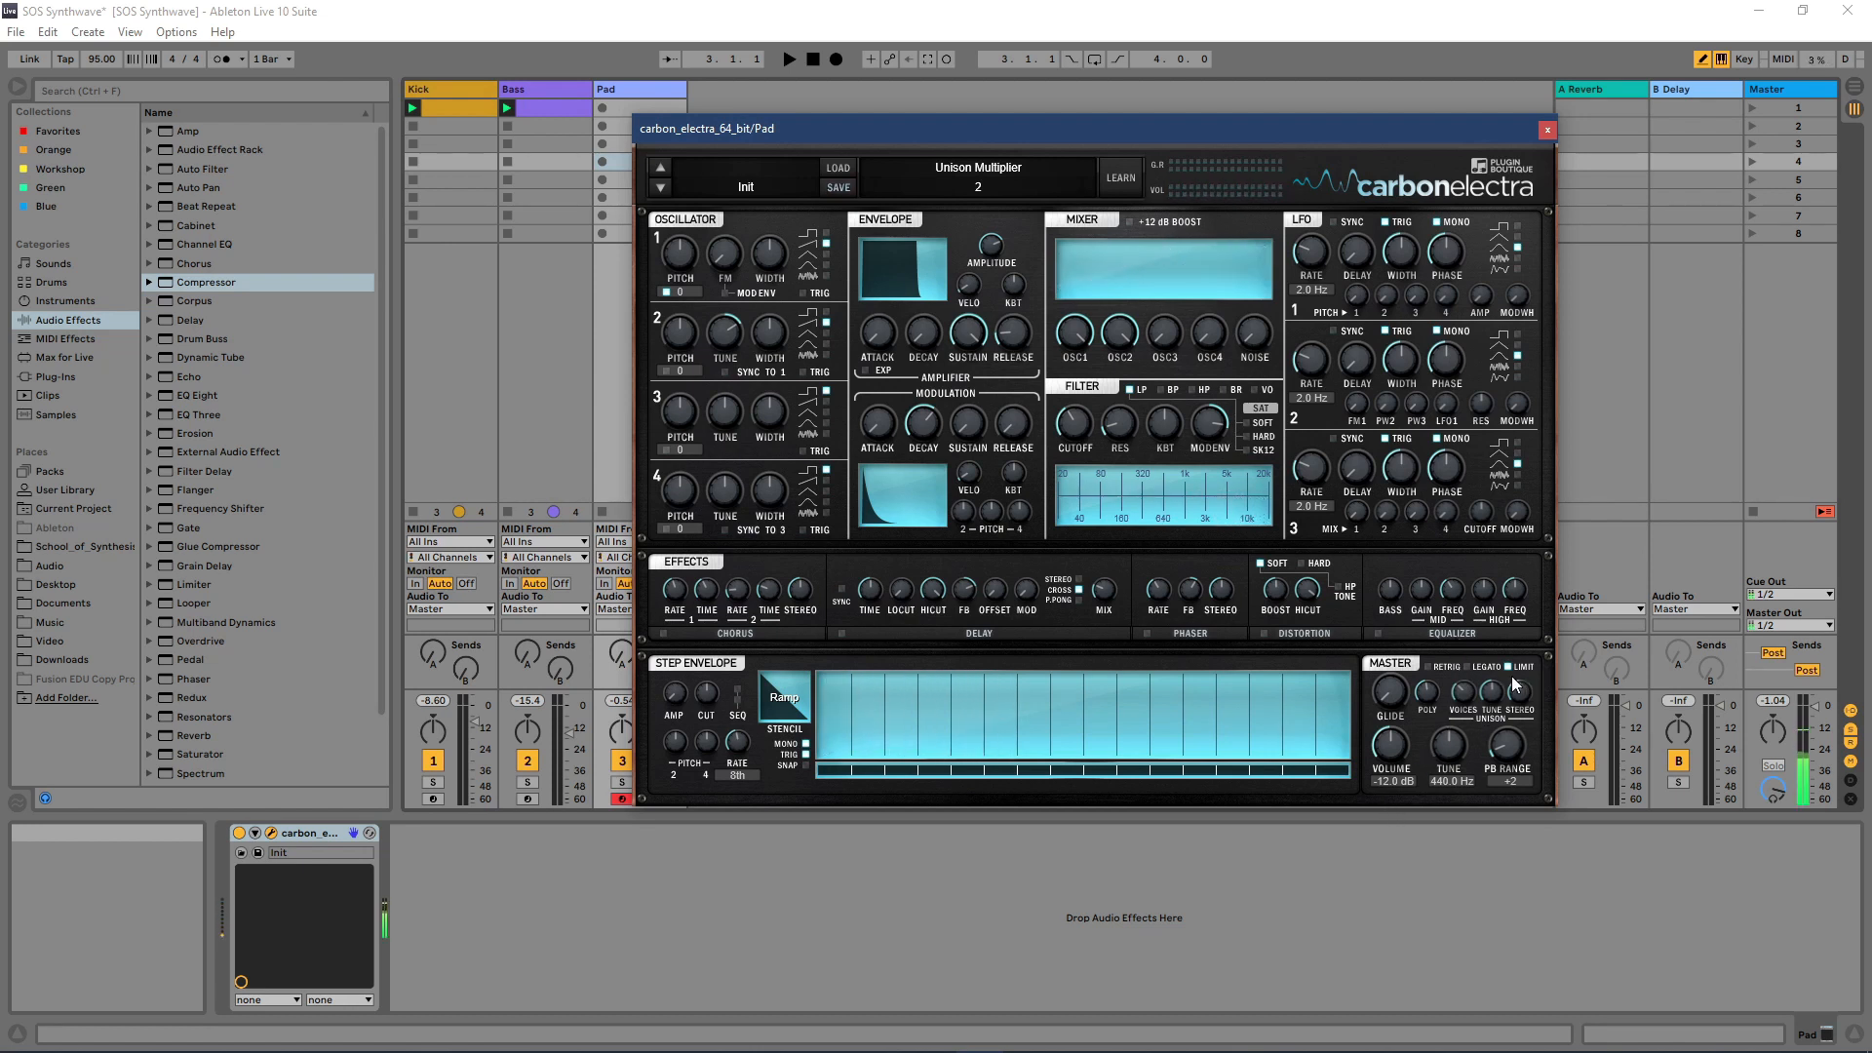
pyautogui.moveTo(1498, 689); pyautogui.dragTo(1536, 659)
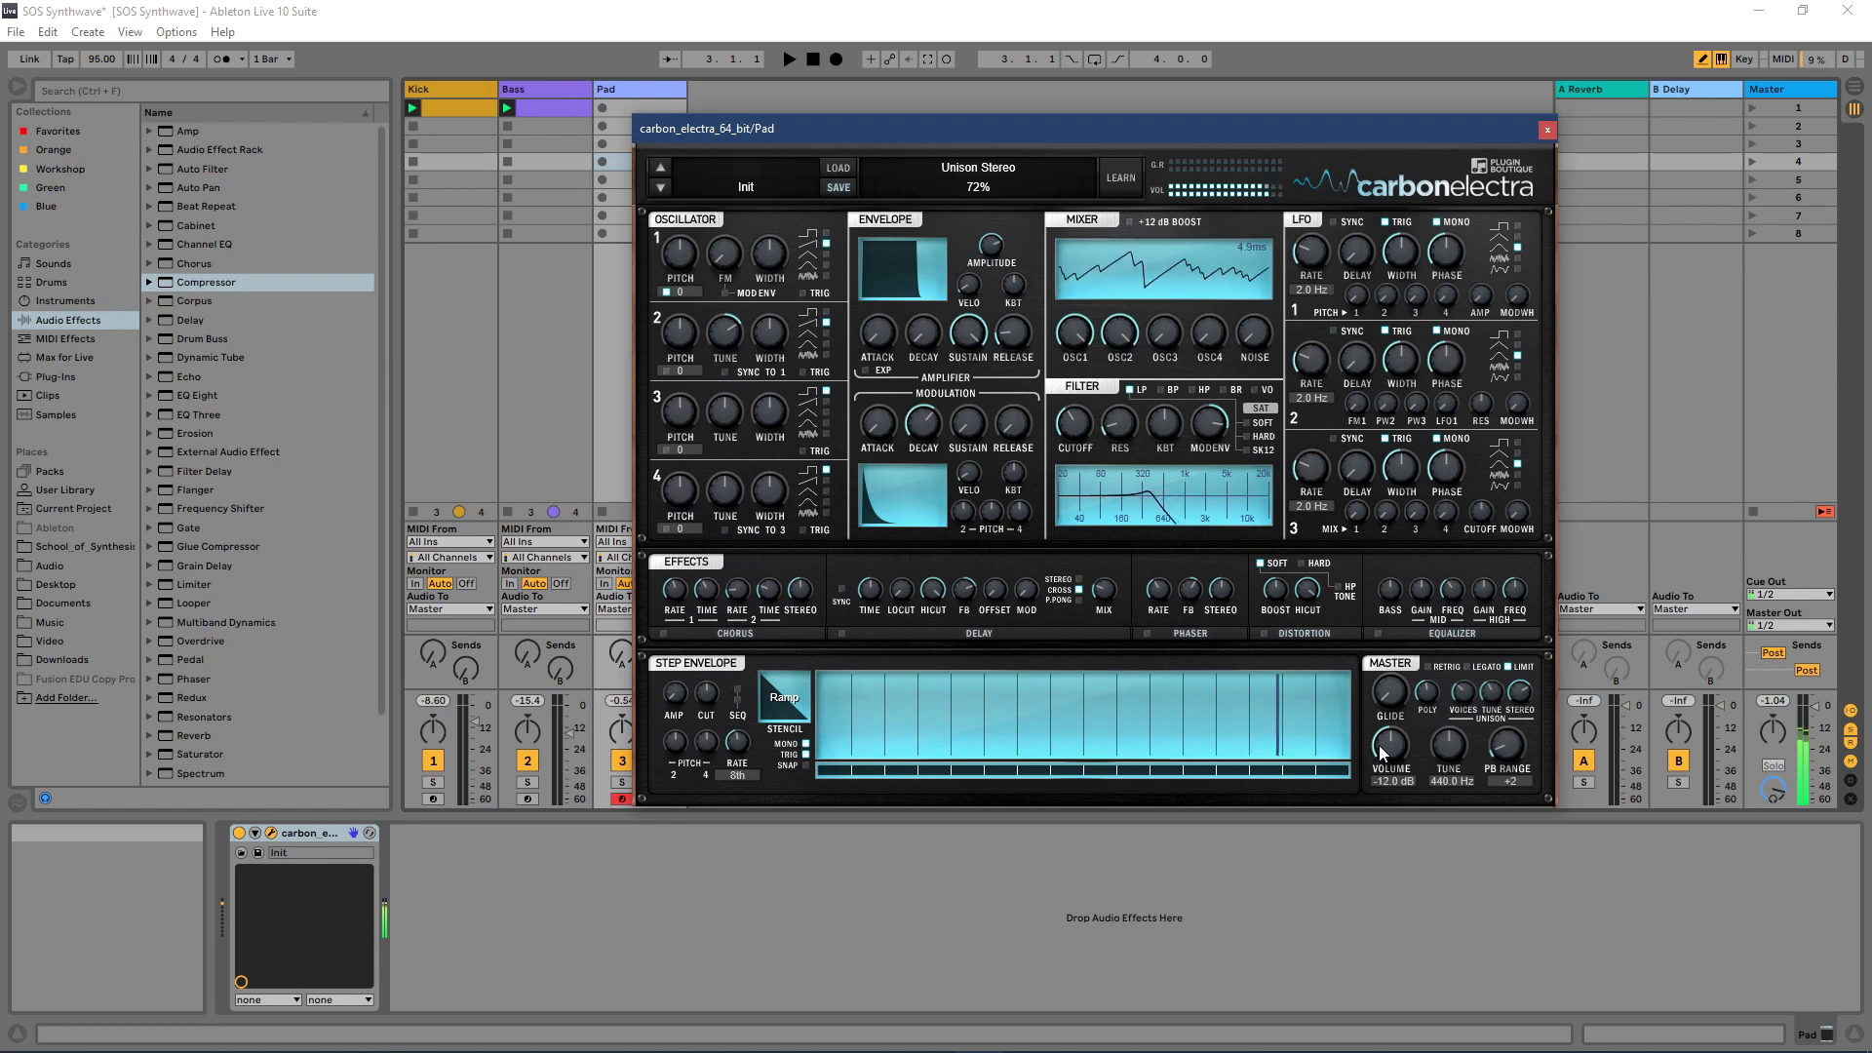
pyautogui.click(1547, 130)
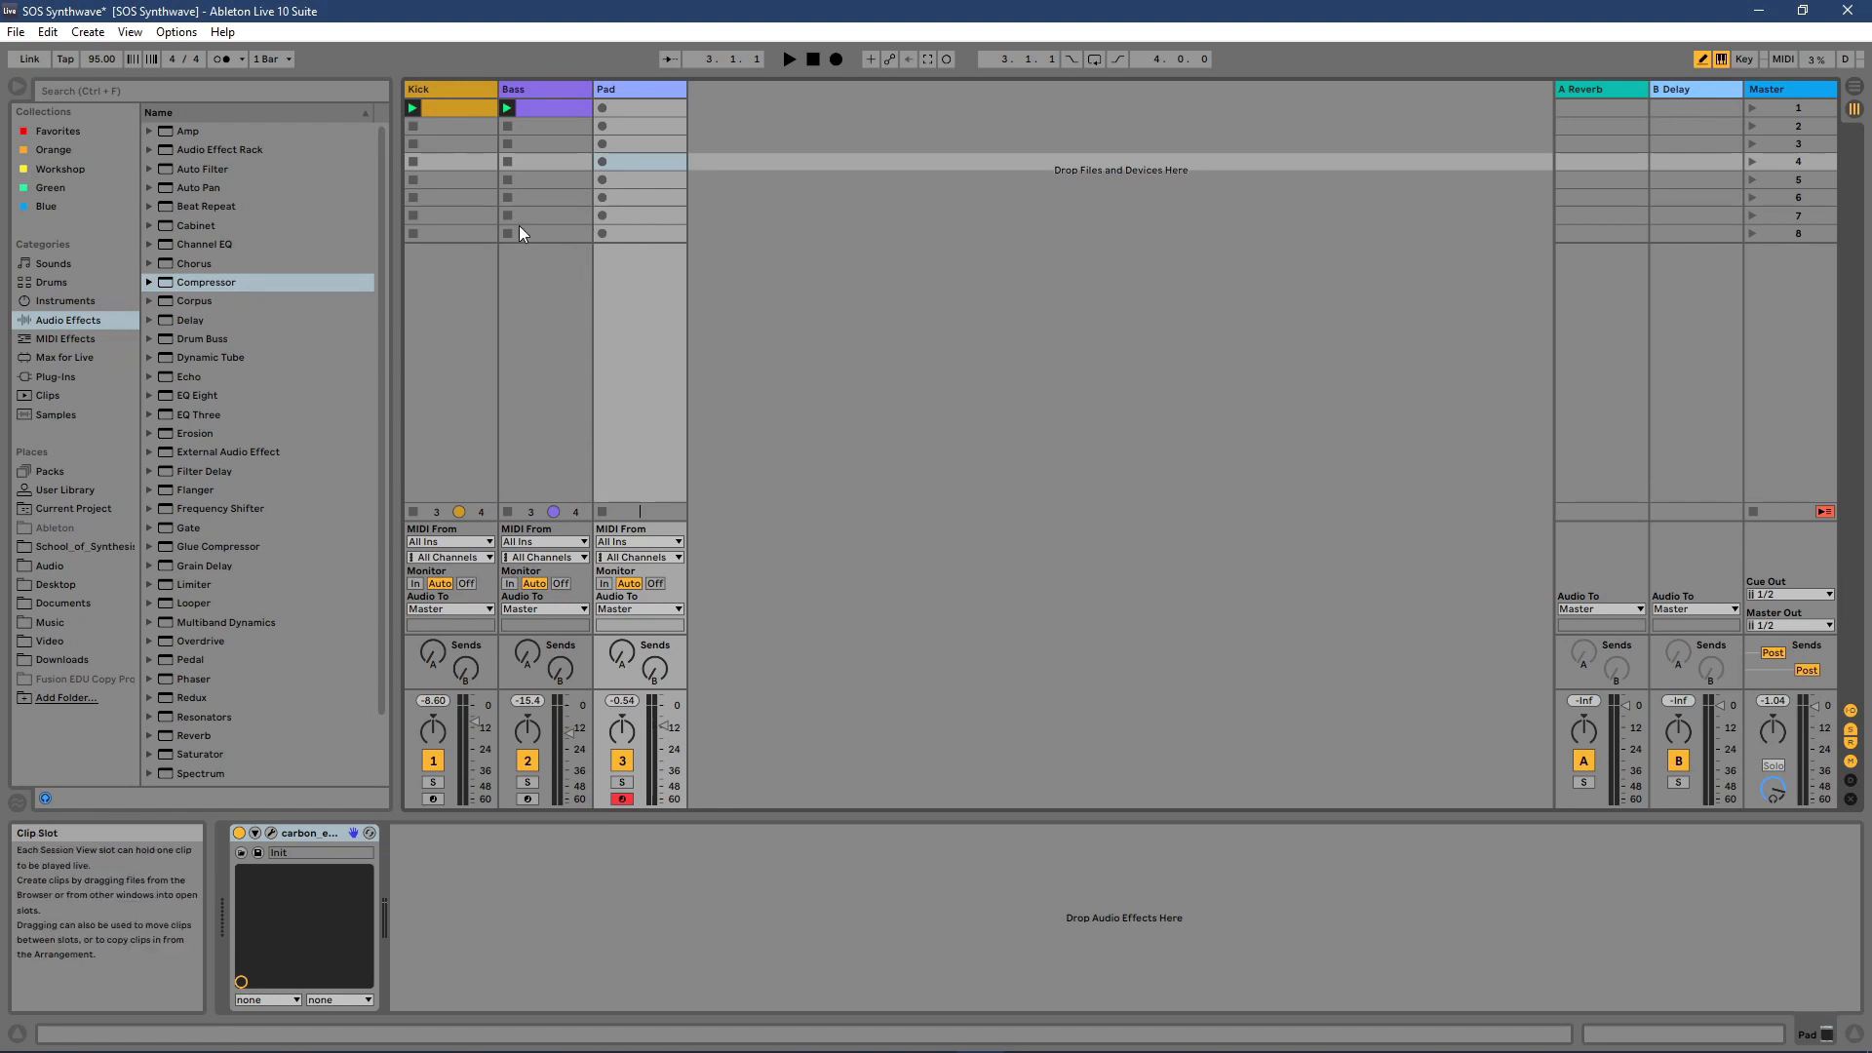
# Step: Record a four-bar pad clip into the Pad track's first slot over the Kick and Bass clips, and stop playback
pyautogui.click(600, 108)
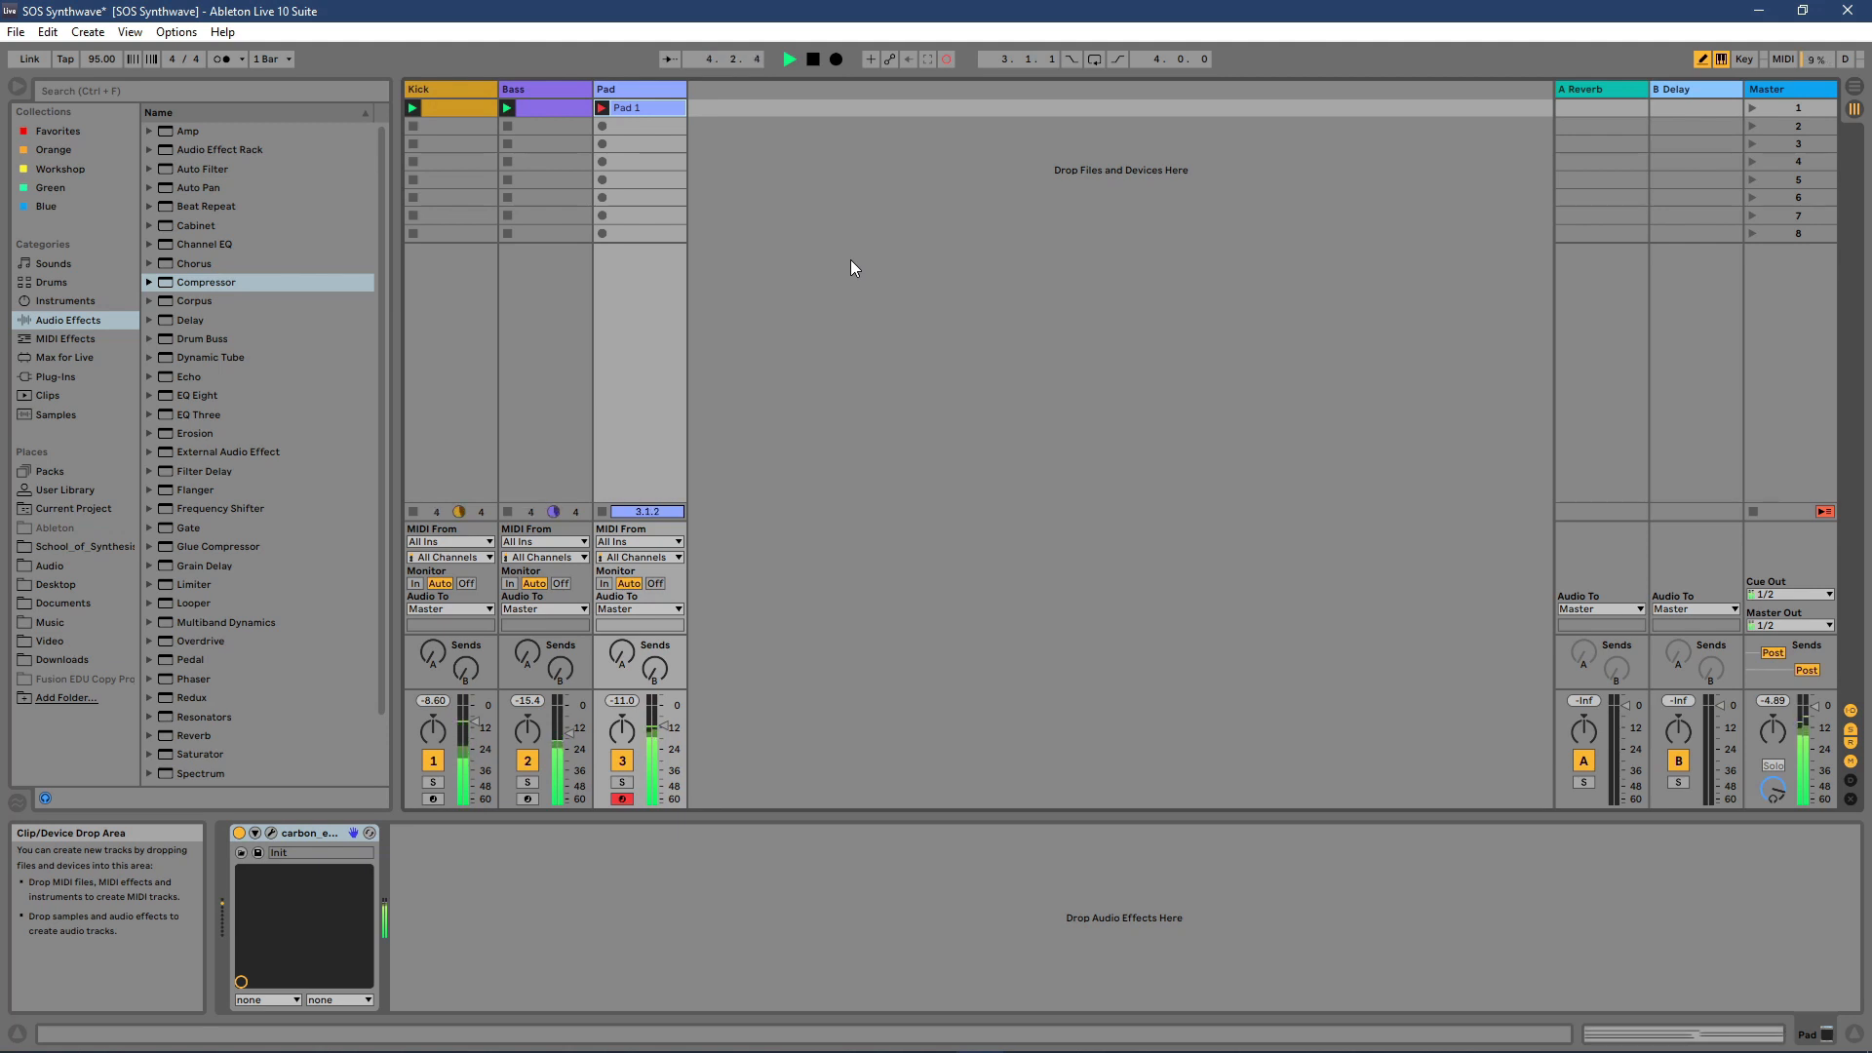
pyautogui.press('space')
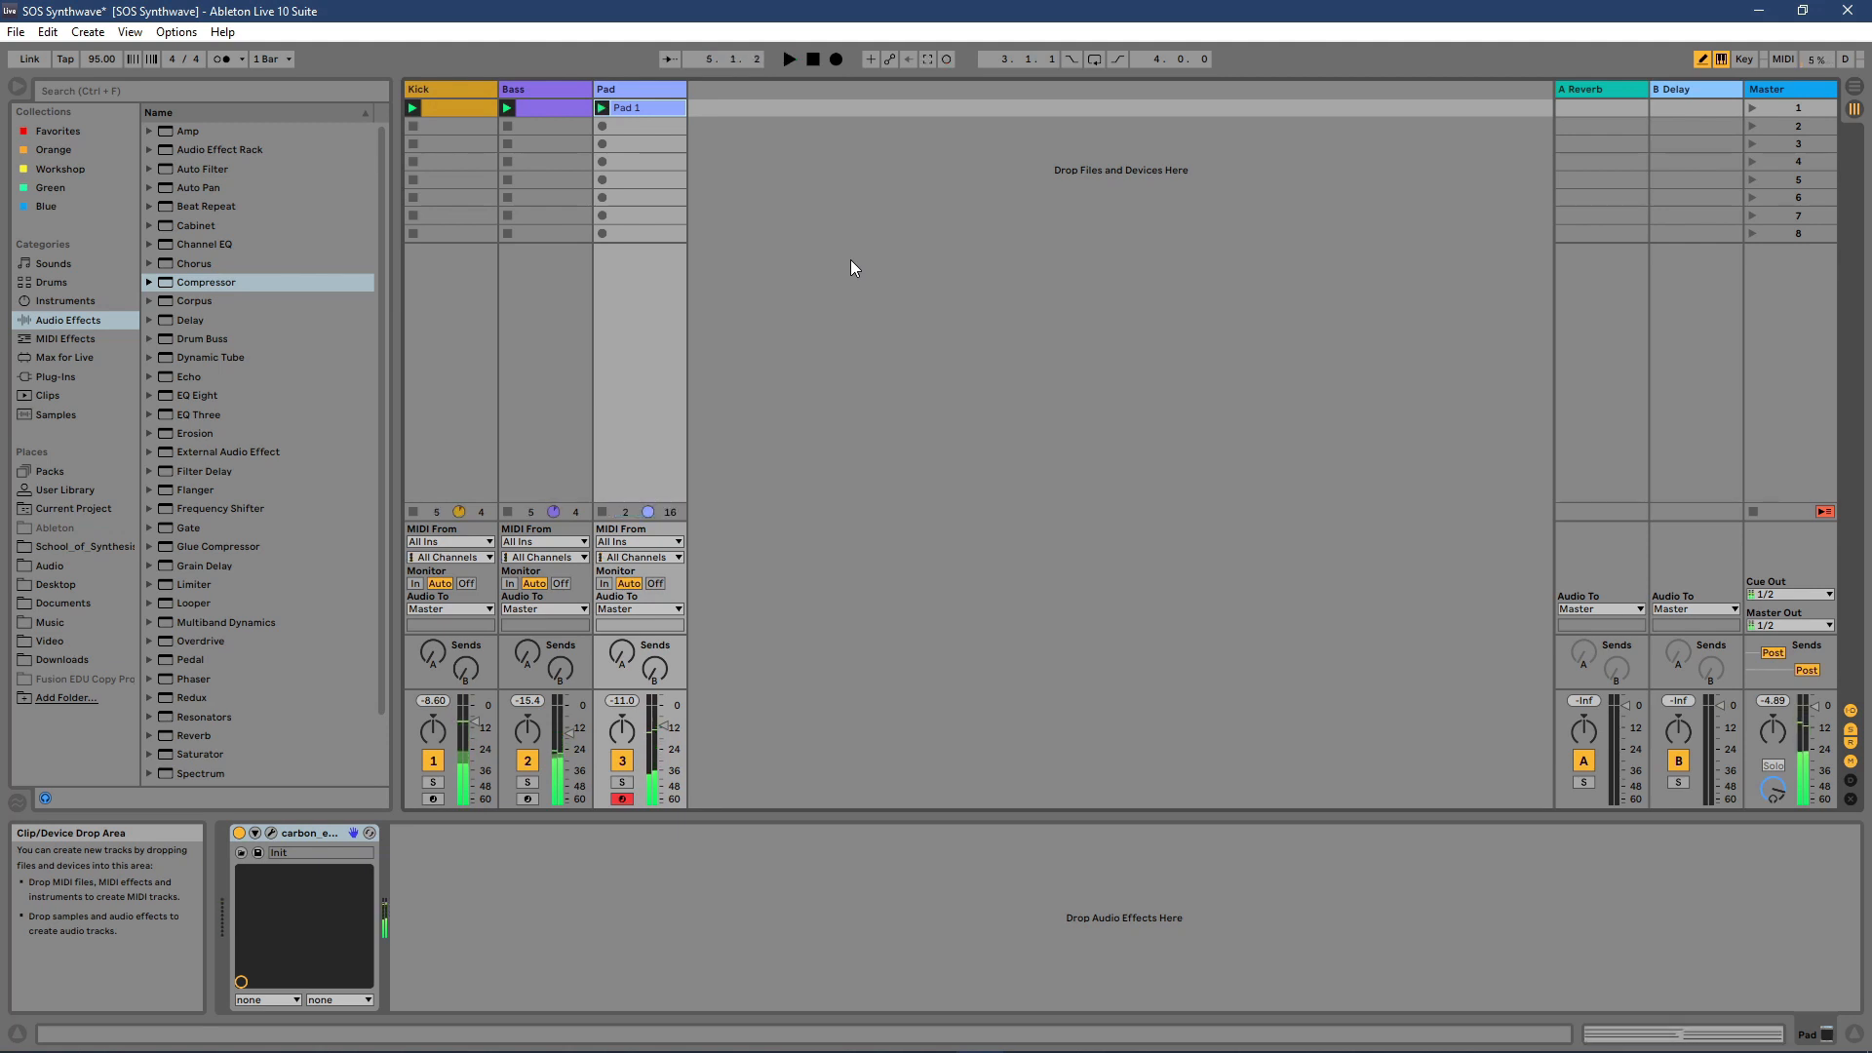
# Step: Duplicate the Bass clip's loop twice so it spans four bars, and turn off Draw Mode
pyautogui.doubleClick(542, 105)
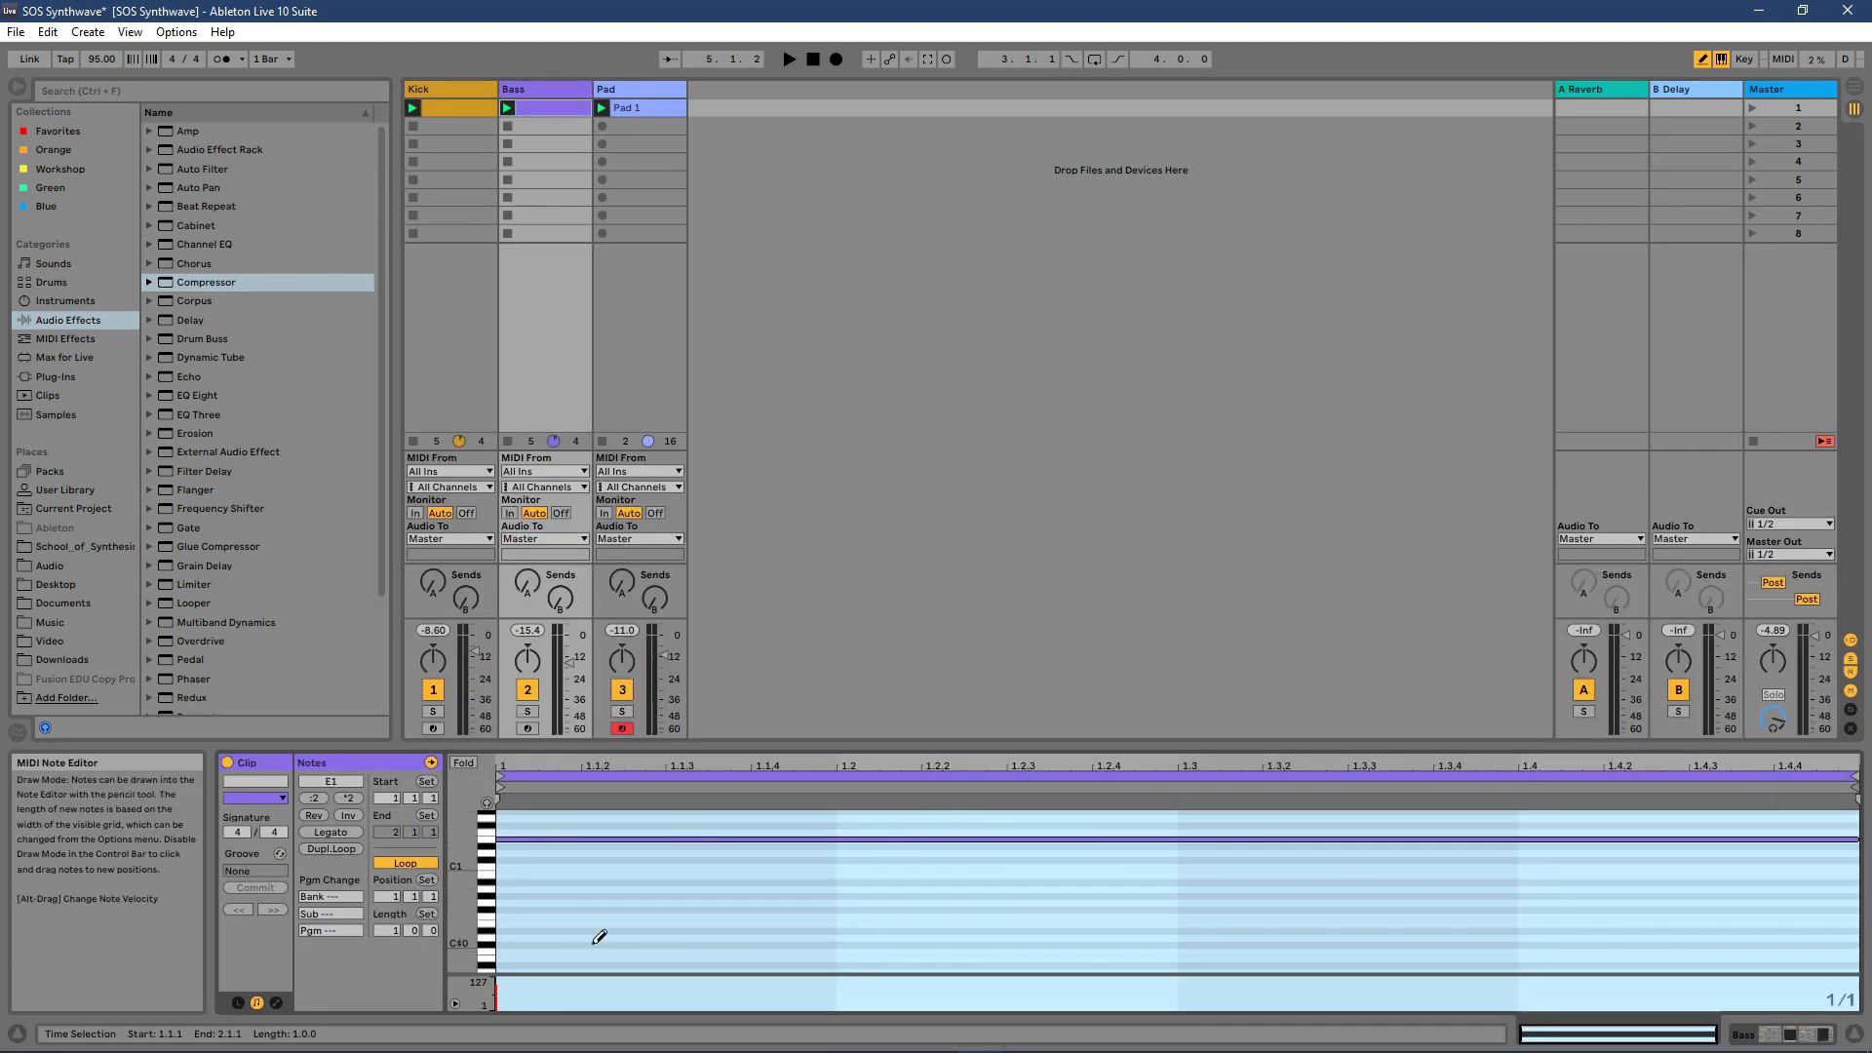
pyautogui.doubleClick(332, 848)
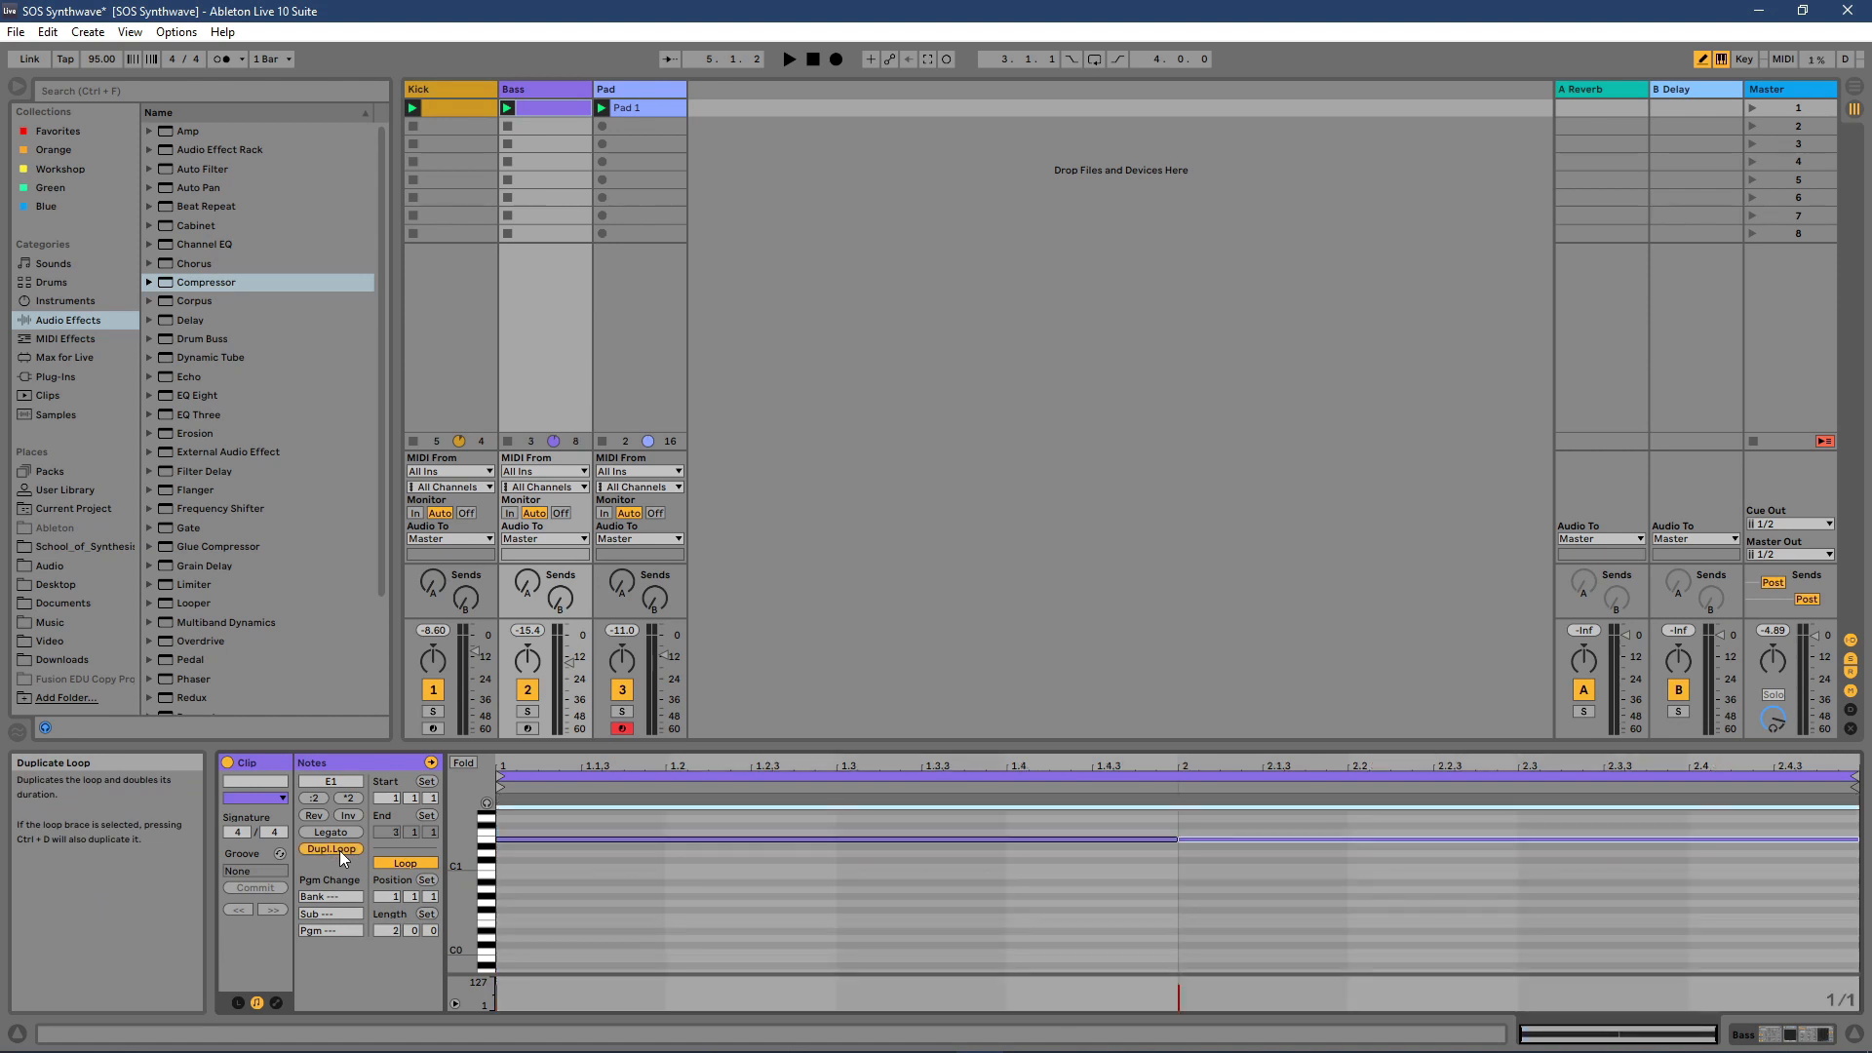
pyautogui.click(1703, 57)
# Step: Raise the Bass clip's notes in bars 3 and 4 to F#1, and disarm the Pad track
pyautogui.moveTo(1676, 884); pyautogui.dragTo(1298, 835)
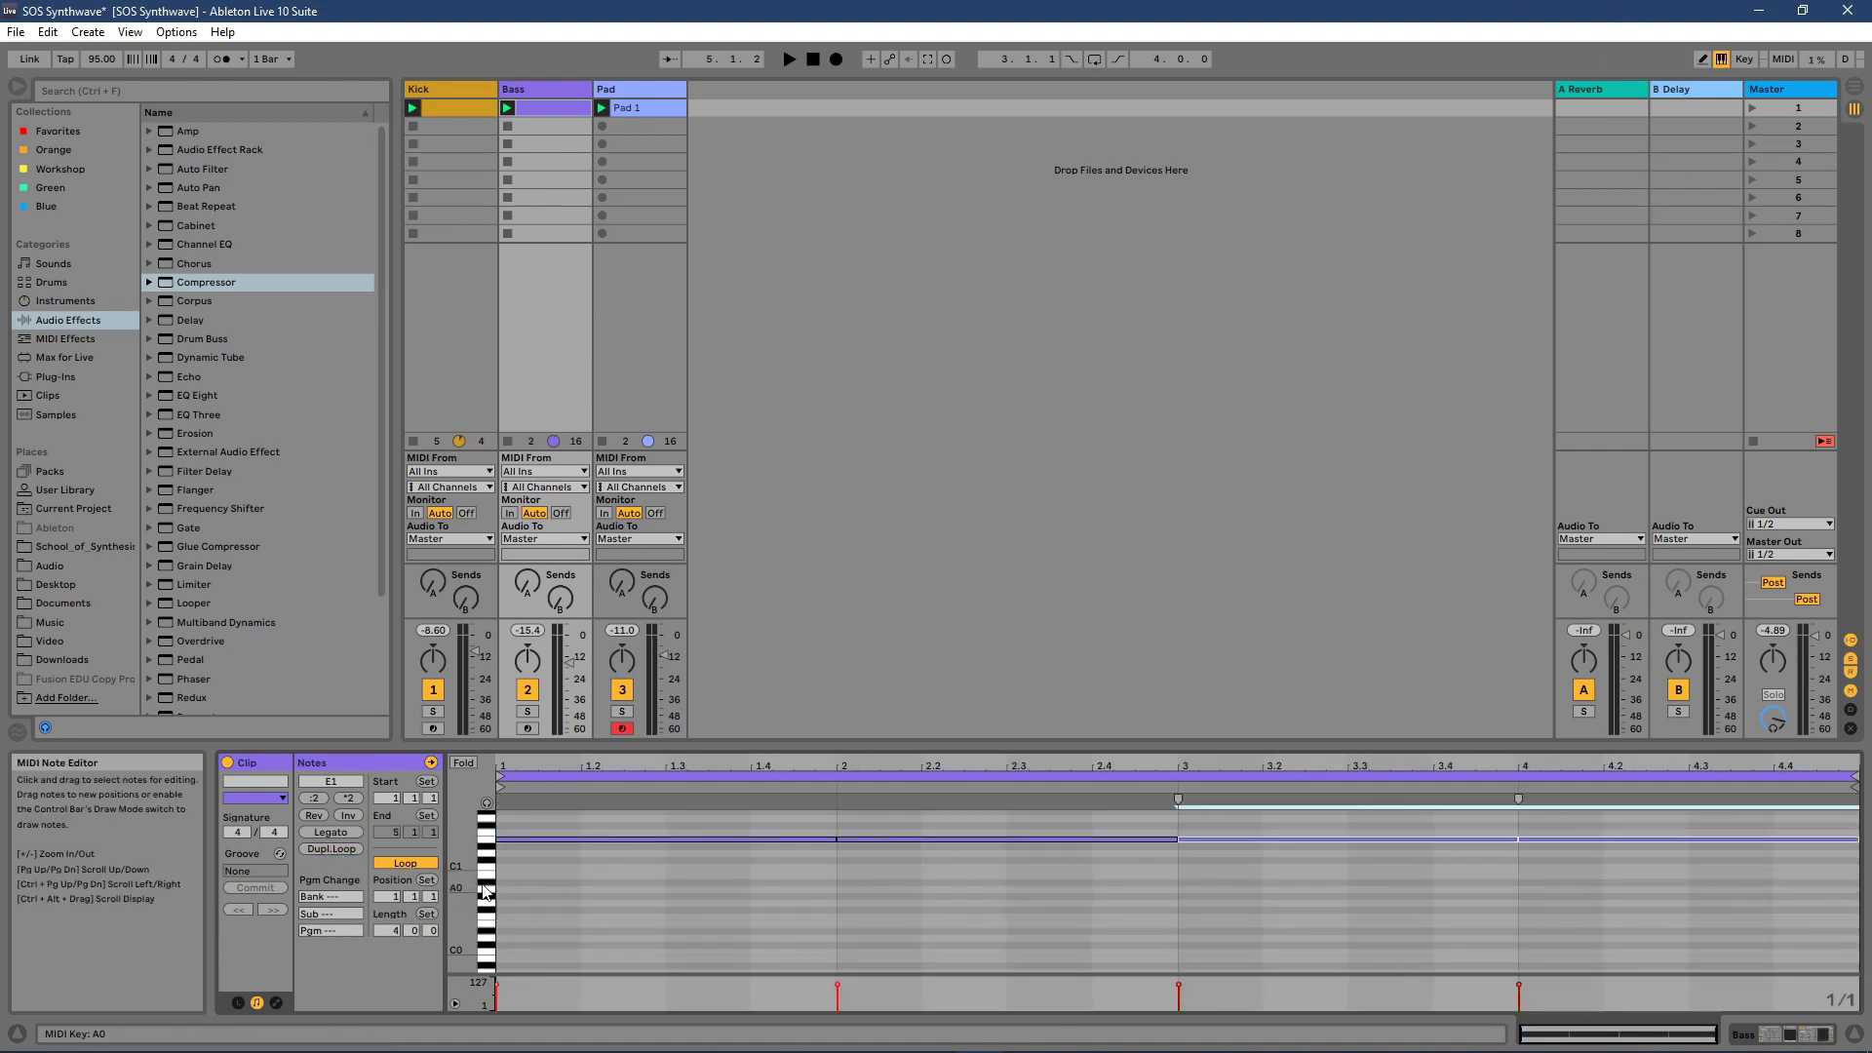
pyautogui.moveTo(484, 890); pyautogui.dragTo(1067, 831)
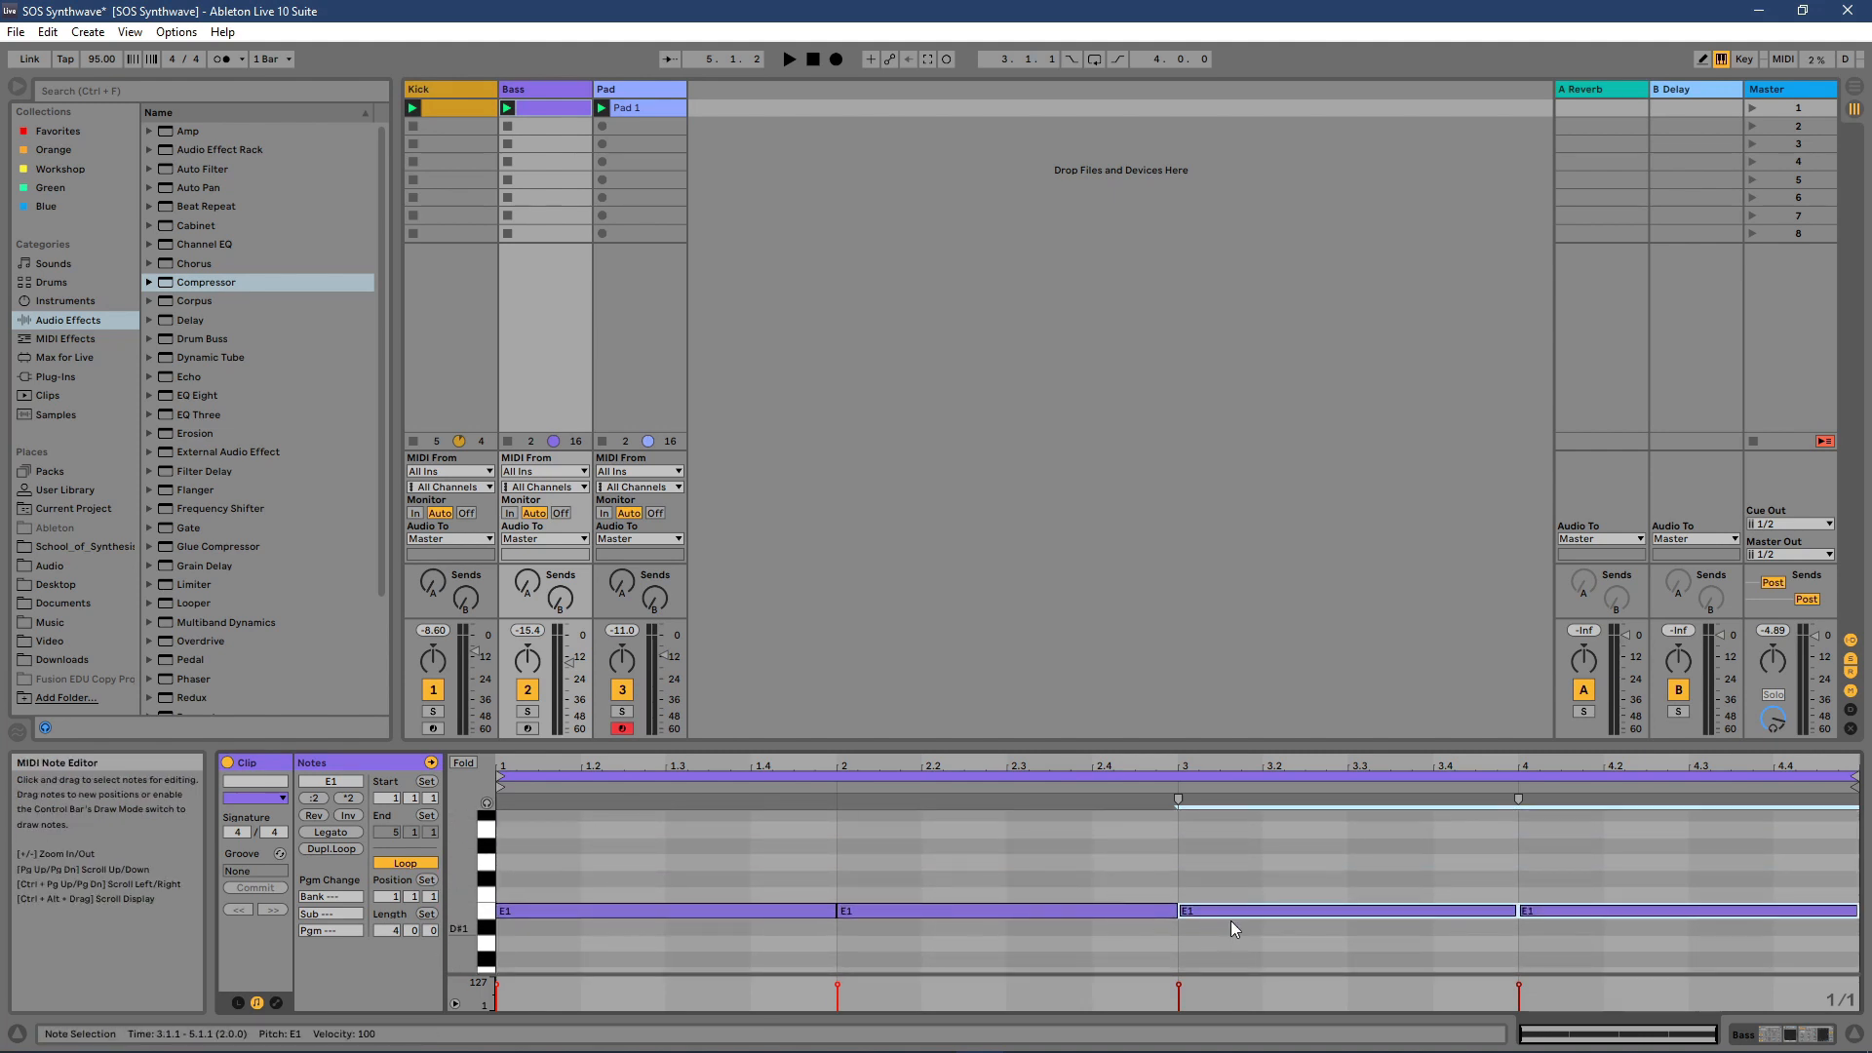
pyautogui.moveTo(1230, 922); pyautogui.dragTo(1215, 885)
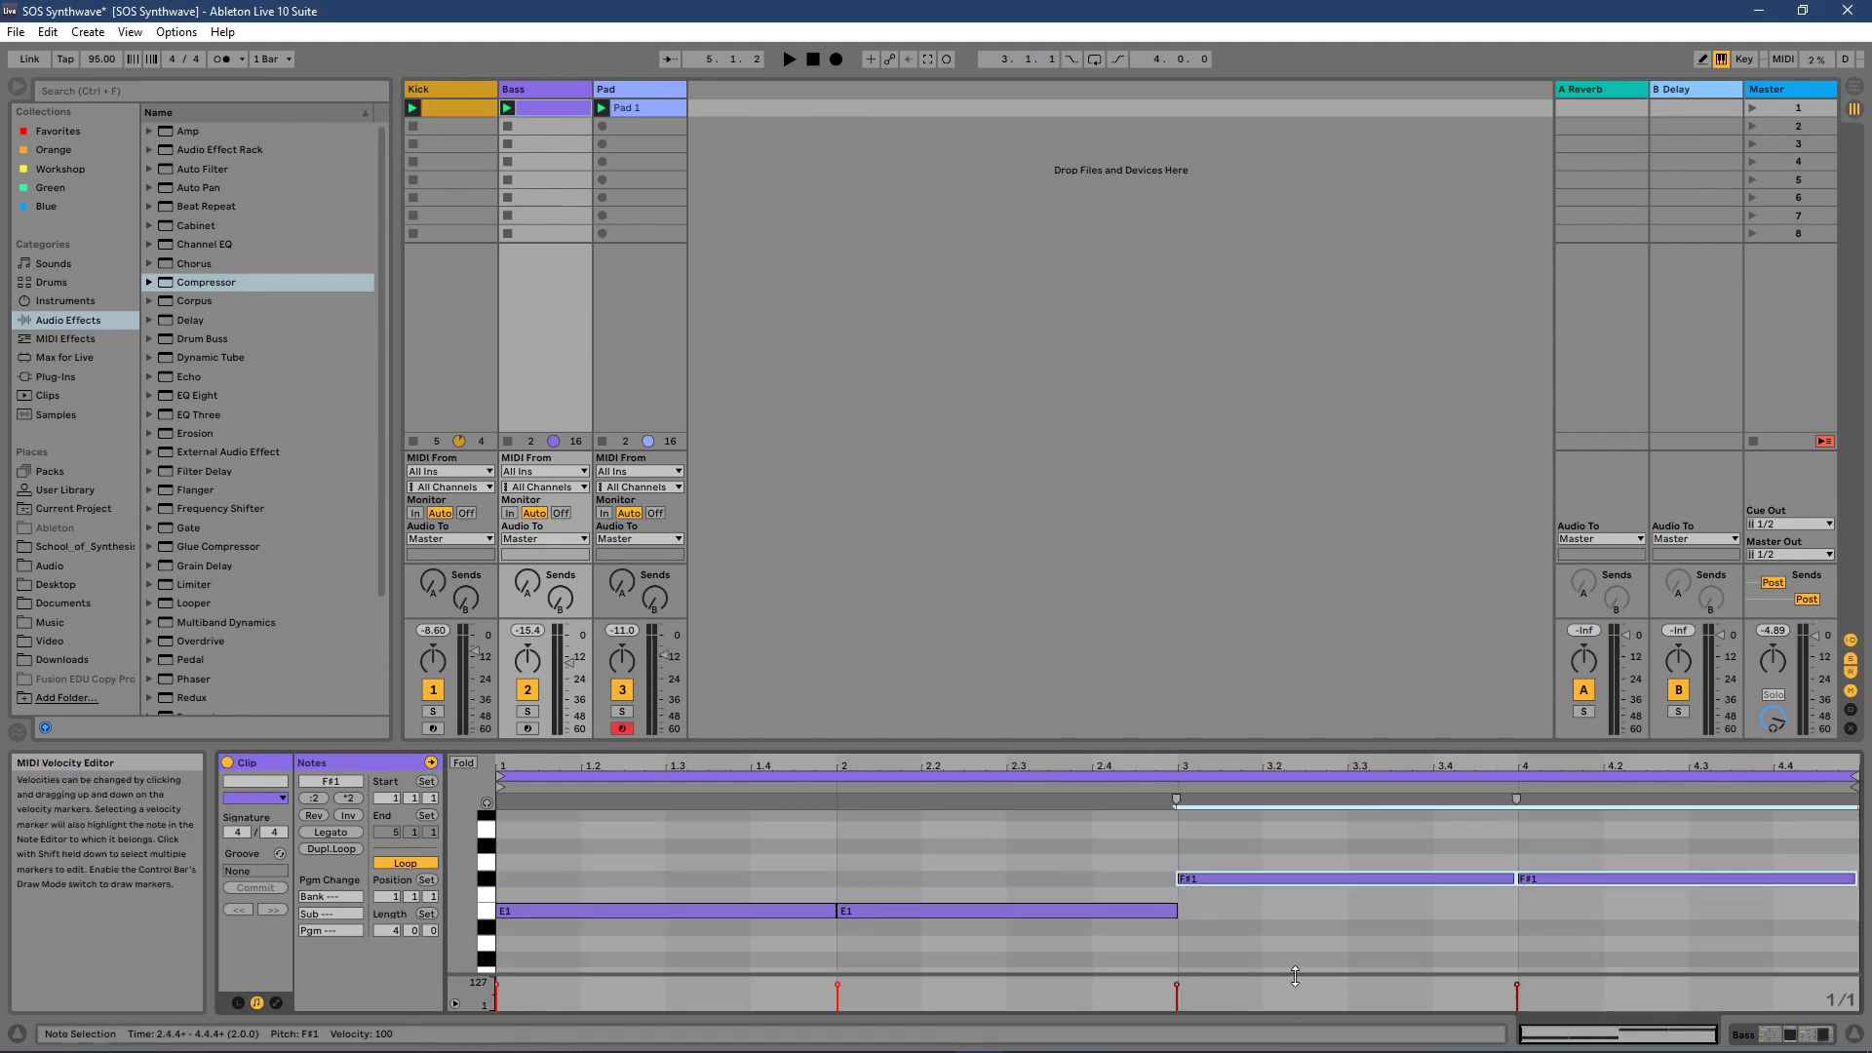
pyautogui.click(623, 728)
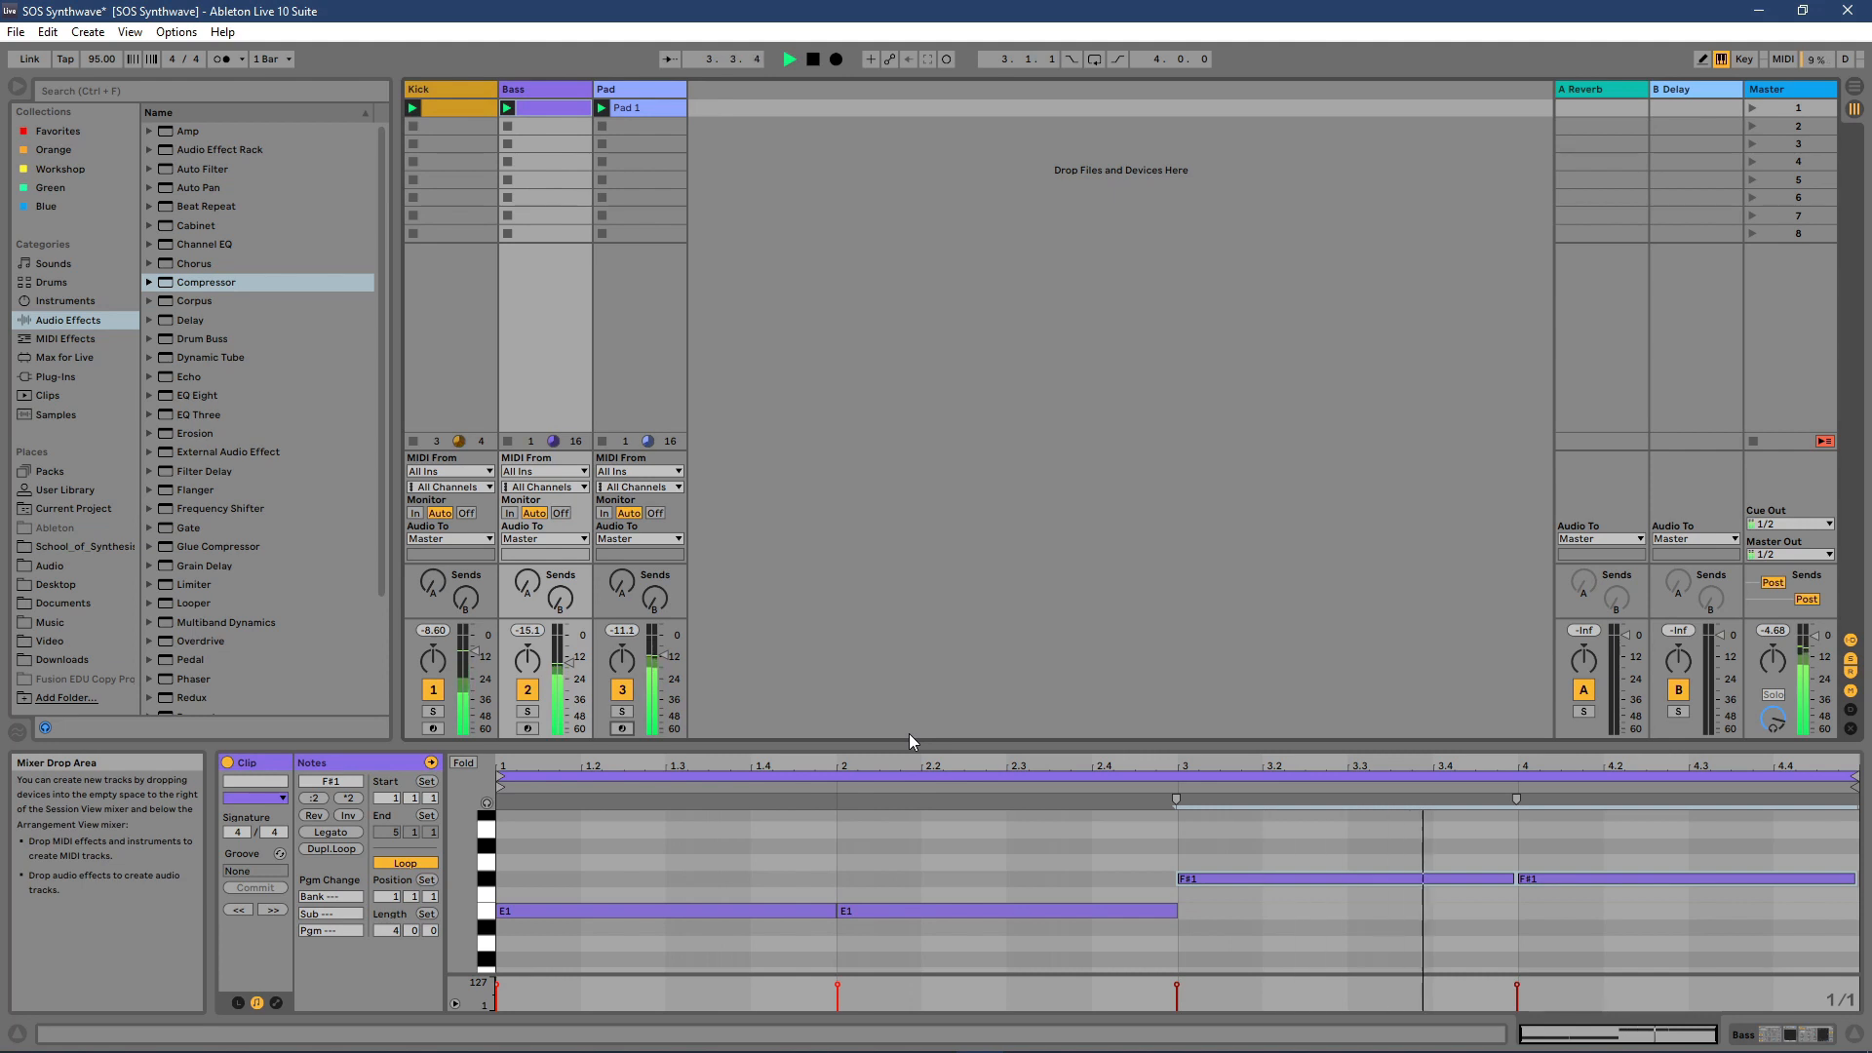
# Step: Copy the Bass track's Kick-sidechained Compressor onto the Pad track after Carbon Electra, and audition the clips
pyautogui.doubleClick(550, 92)
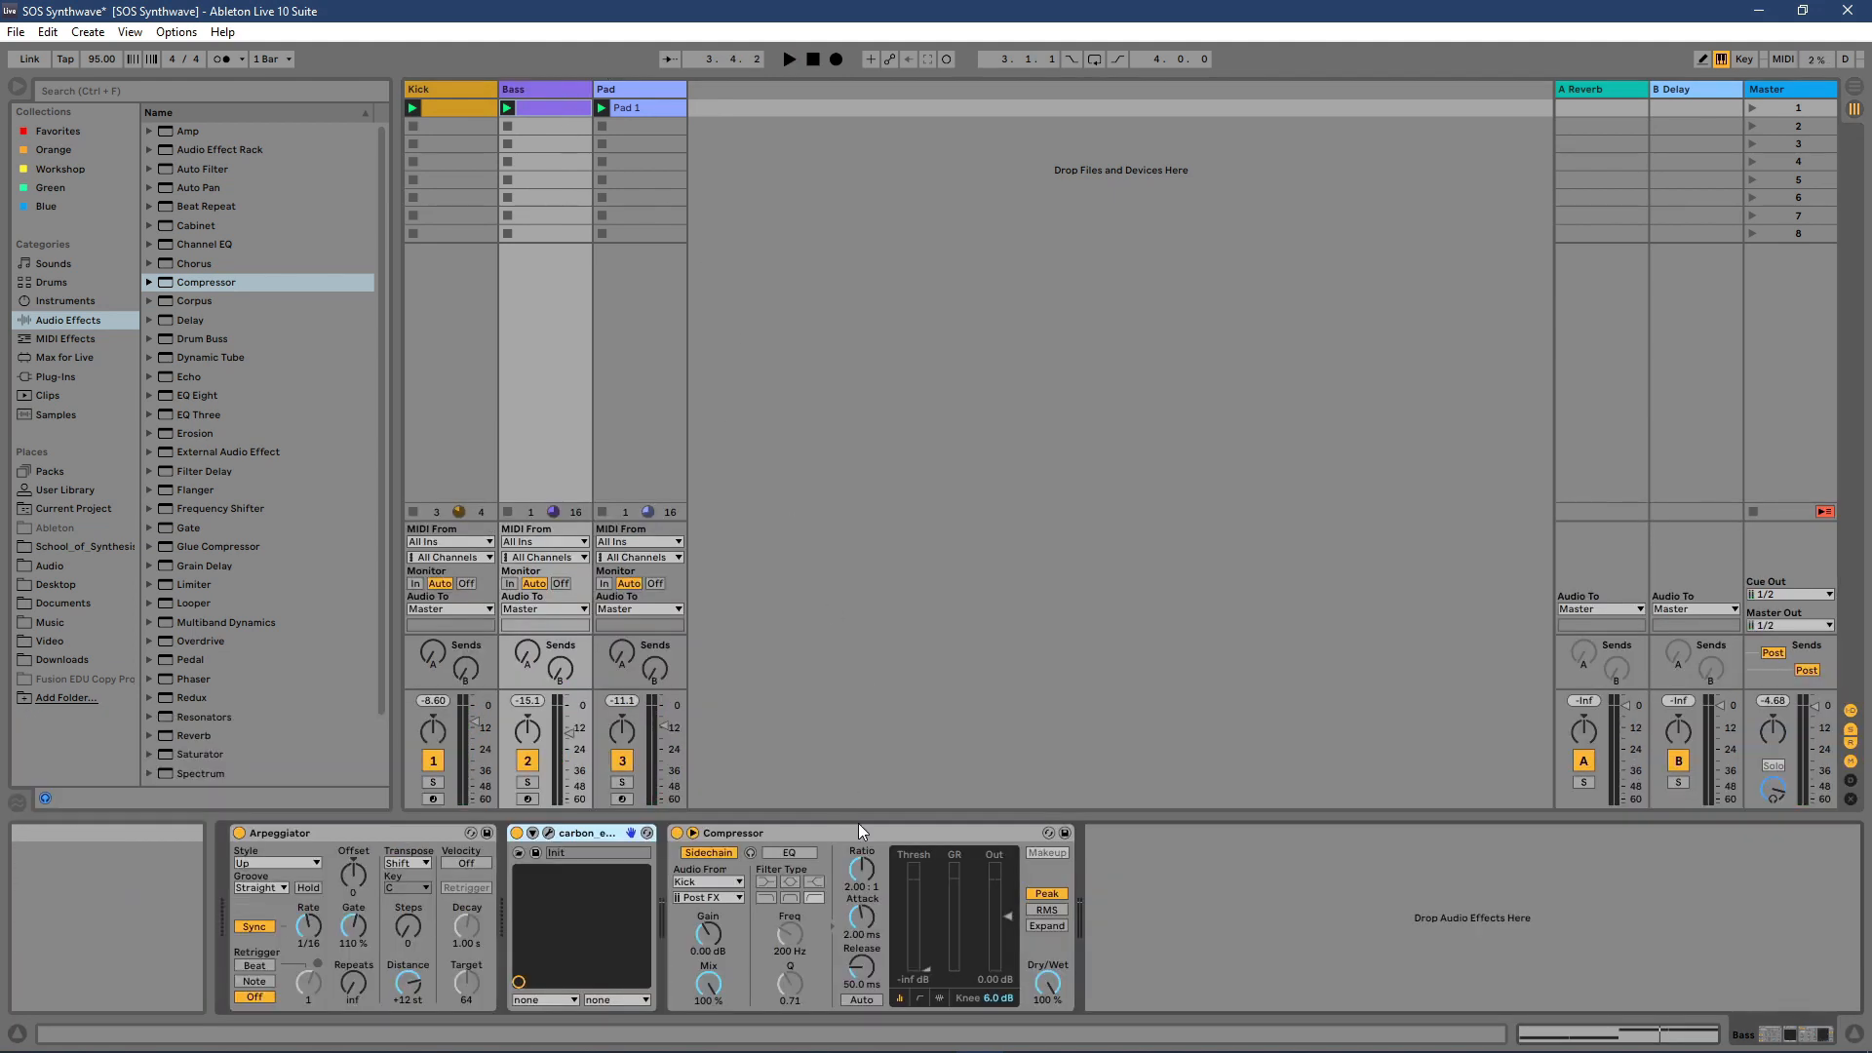
pyautogui.click(883, 839)
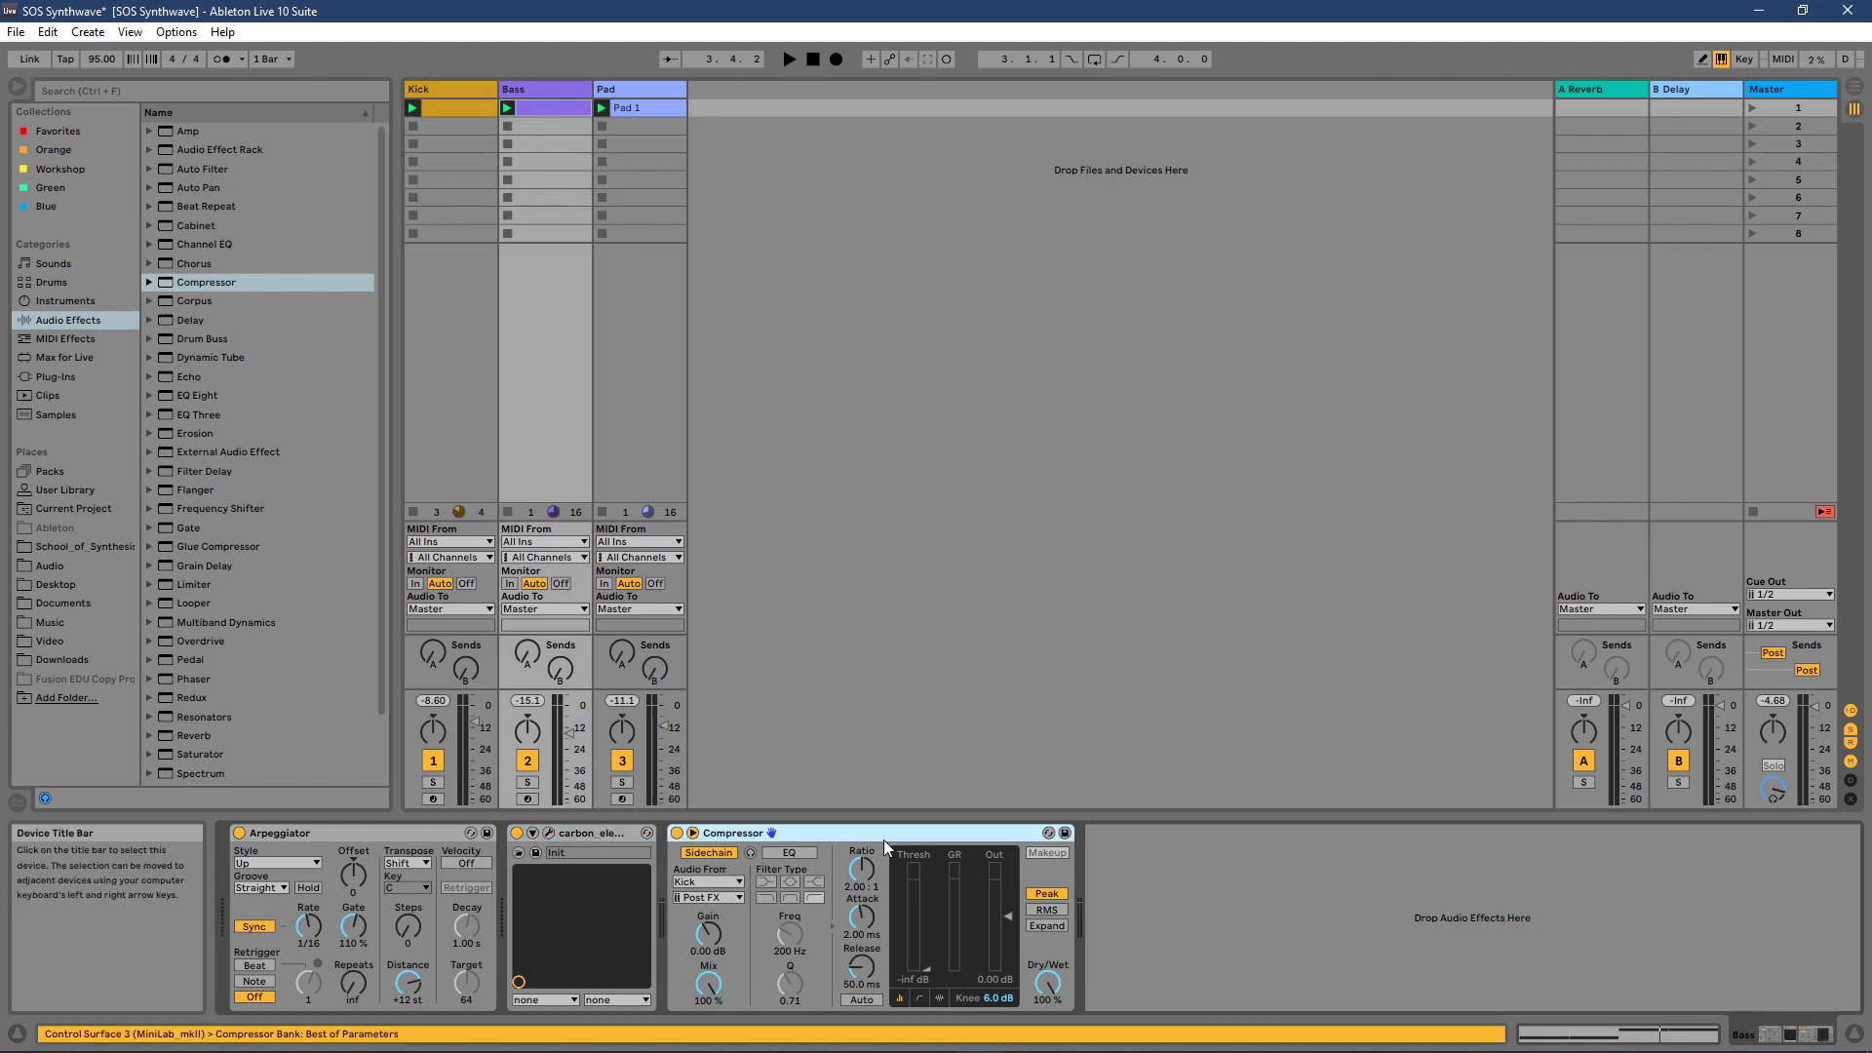
pyautogui.click(620, 93)
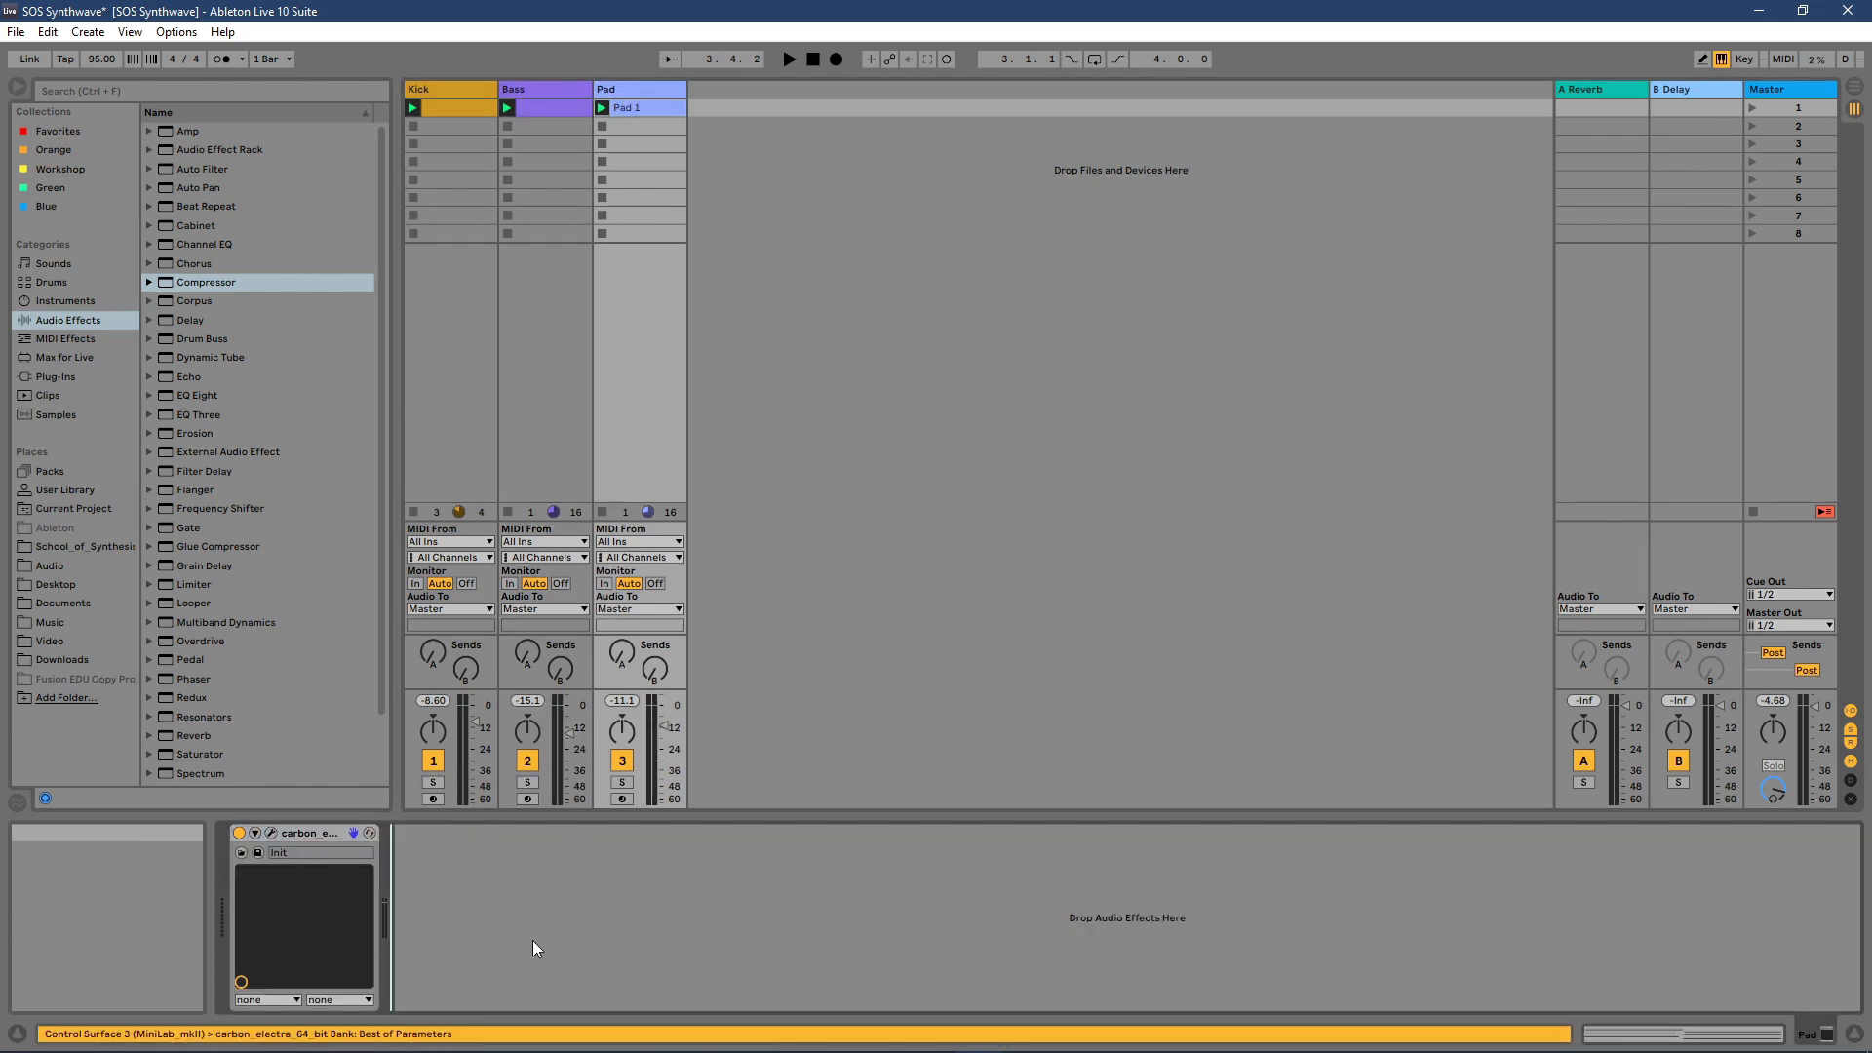
pyautogui.moveTo(532, 945); pyautogui.dragTo(534, 937)
pyautogui.press('space')
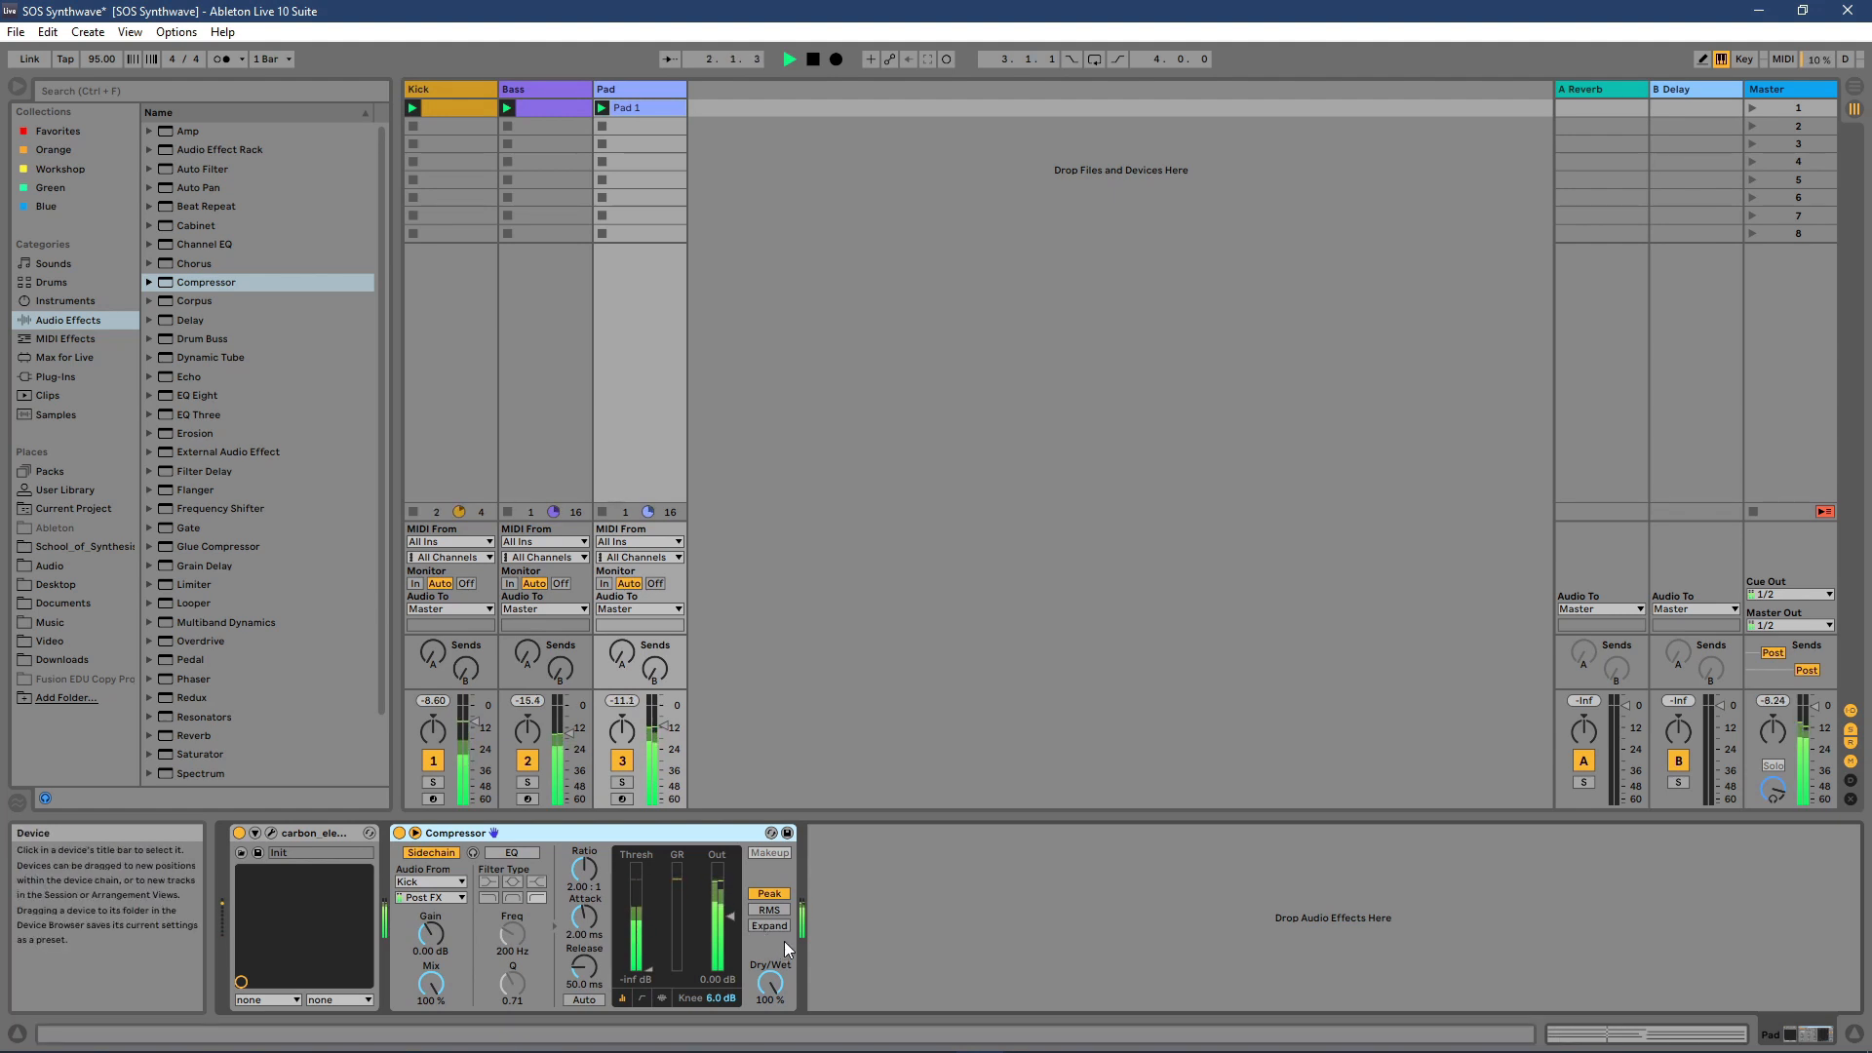
pyautogui.press('space')
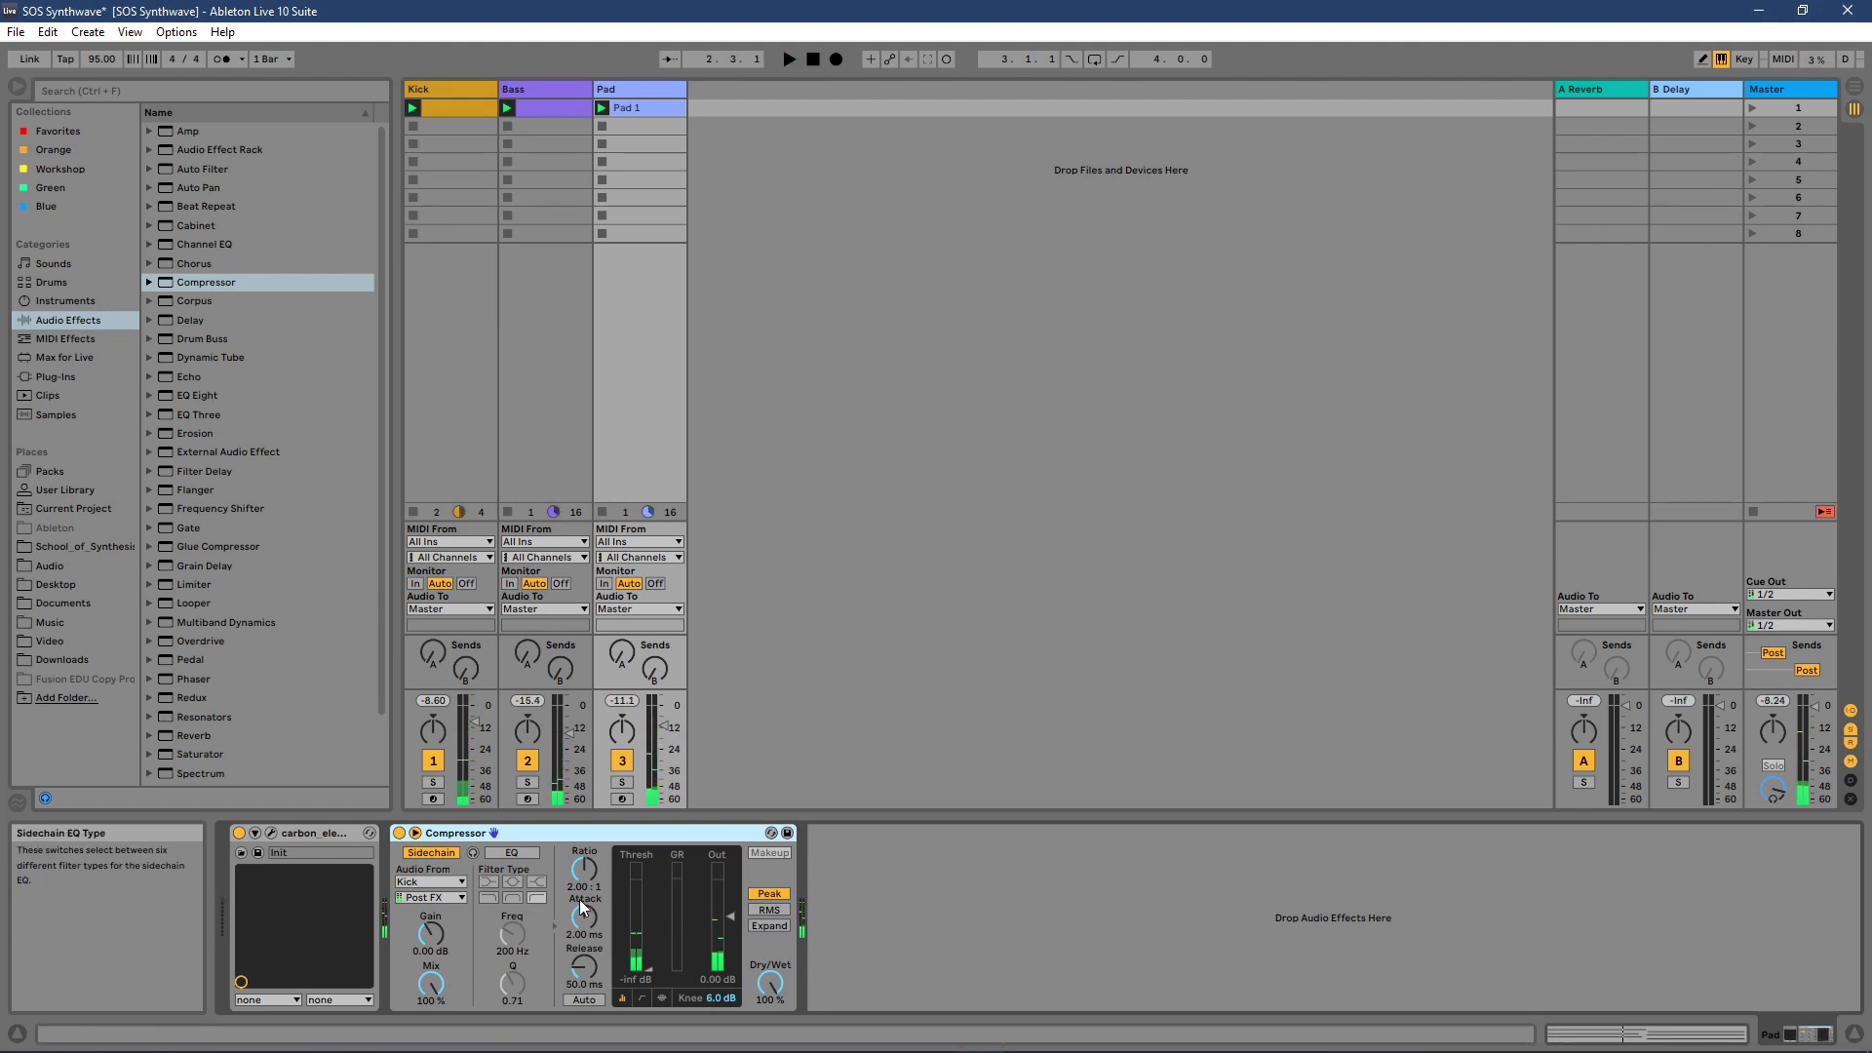
# Step: Set the Pad compressor's attack to 0.10 ms and release to 228 ms while the clips play, and stop playback
pyautogui.moveTo(589, 974); pyautogui.dragTo(589, 1014)
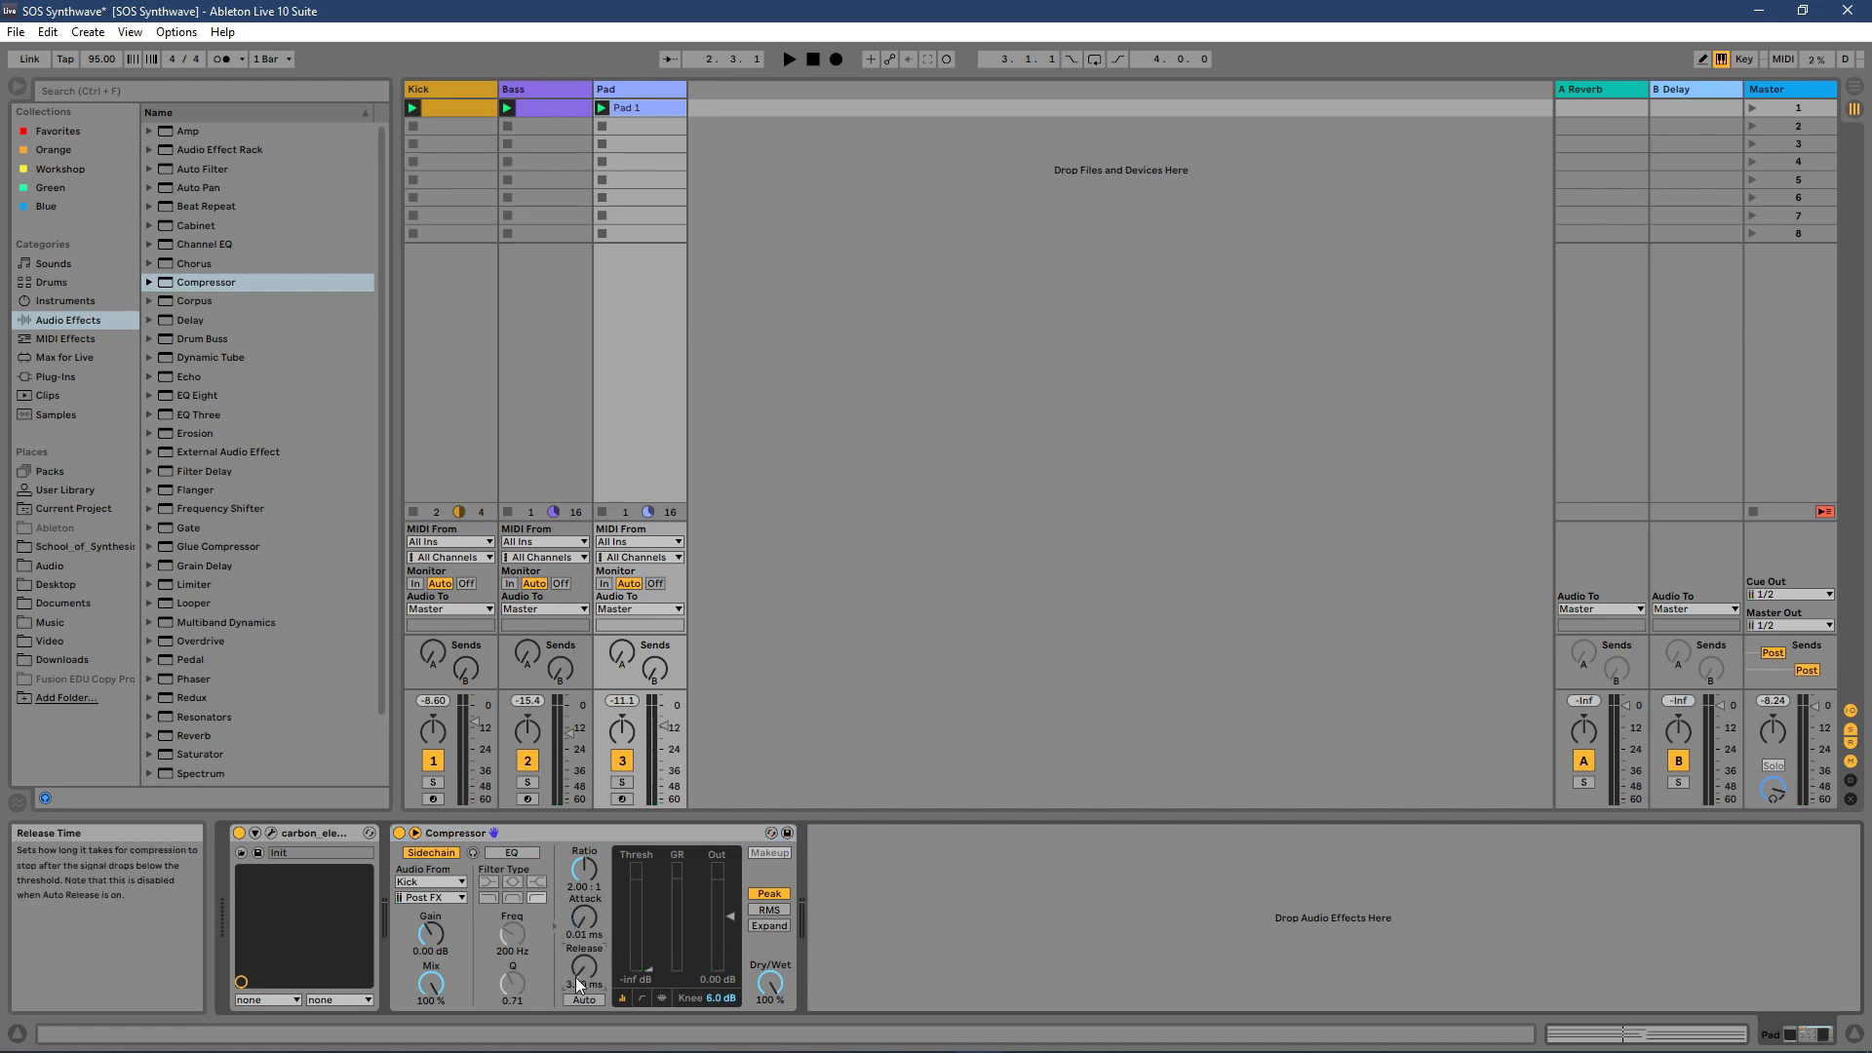
pyautogui.press('space')
pyautogui.moveTo(589, 983); pyautogui.dragTo(589, 954)
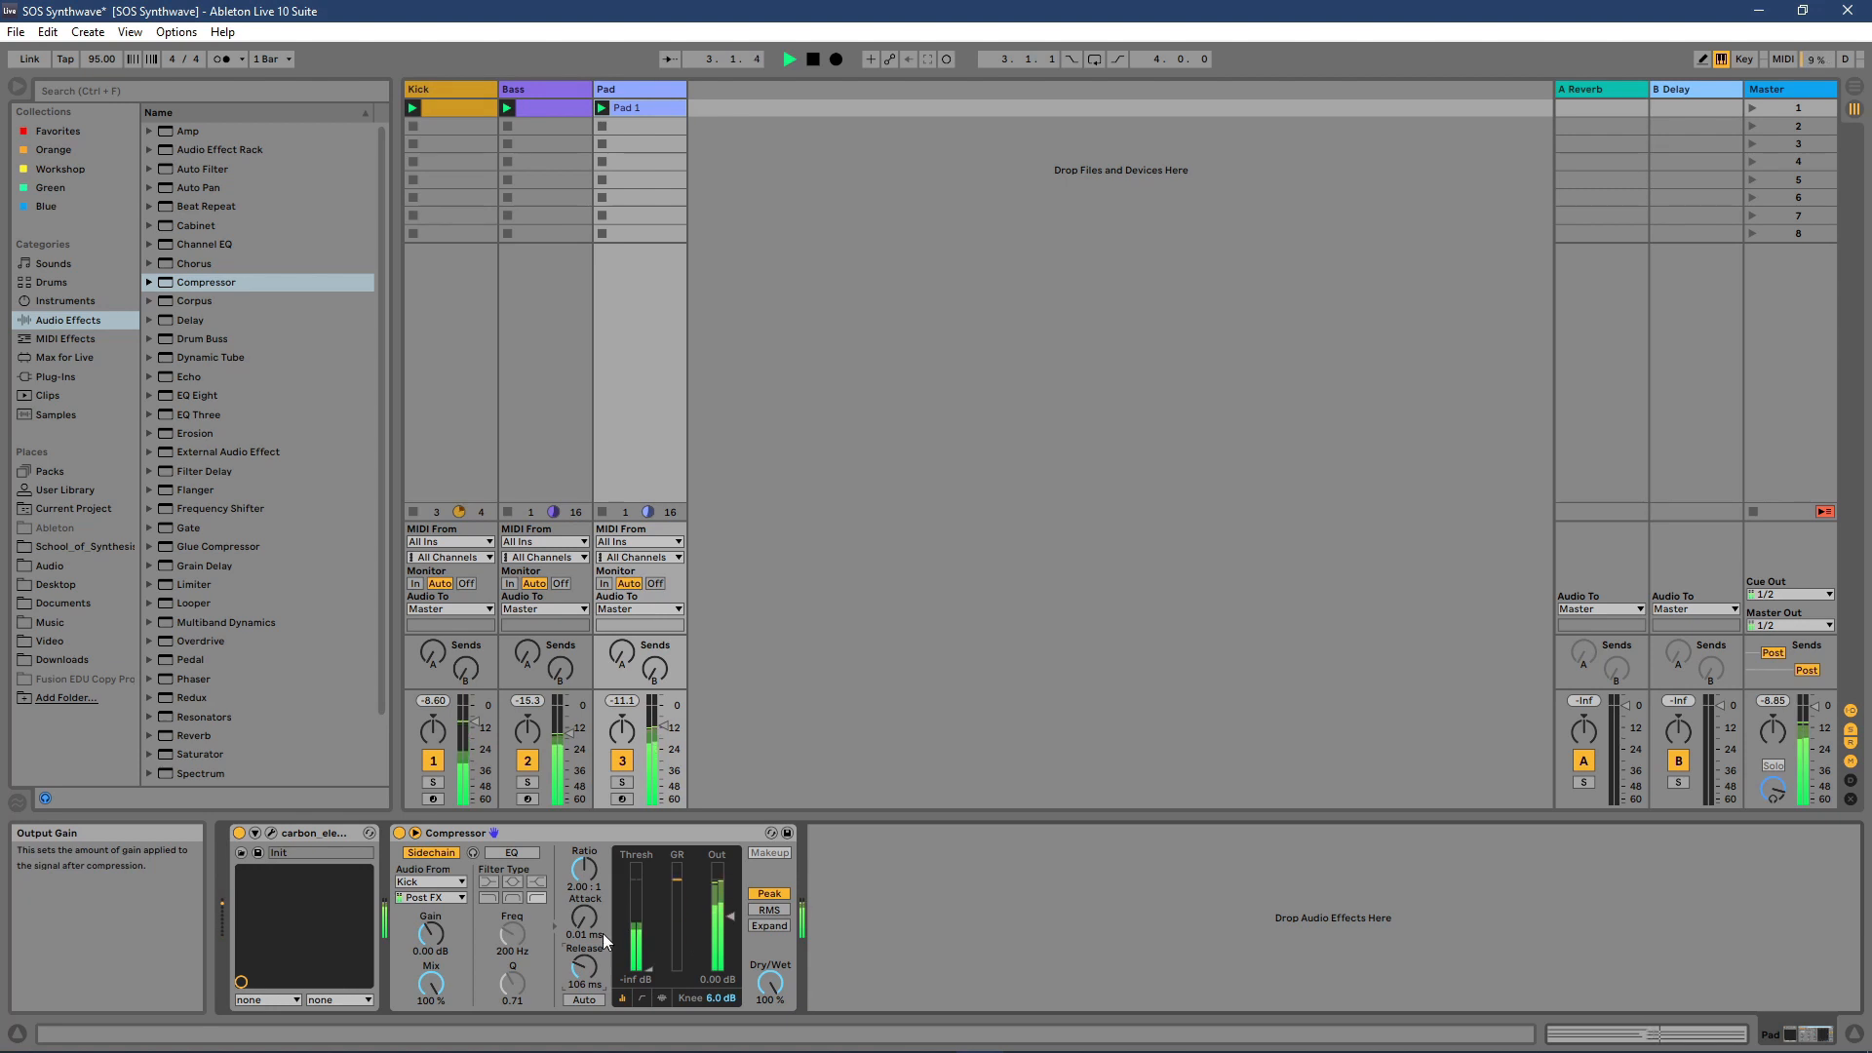
pyautogui.moveTo(585, 924); pyautogui.dragTo(585, 899)
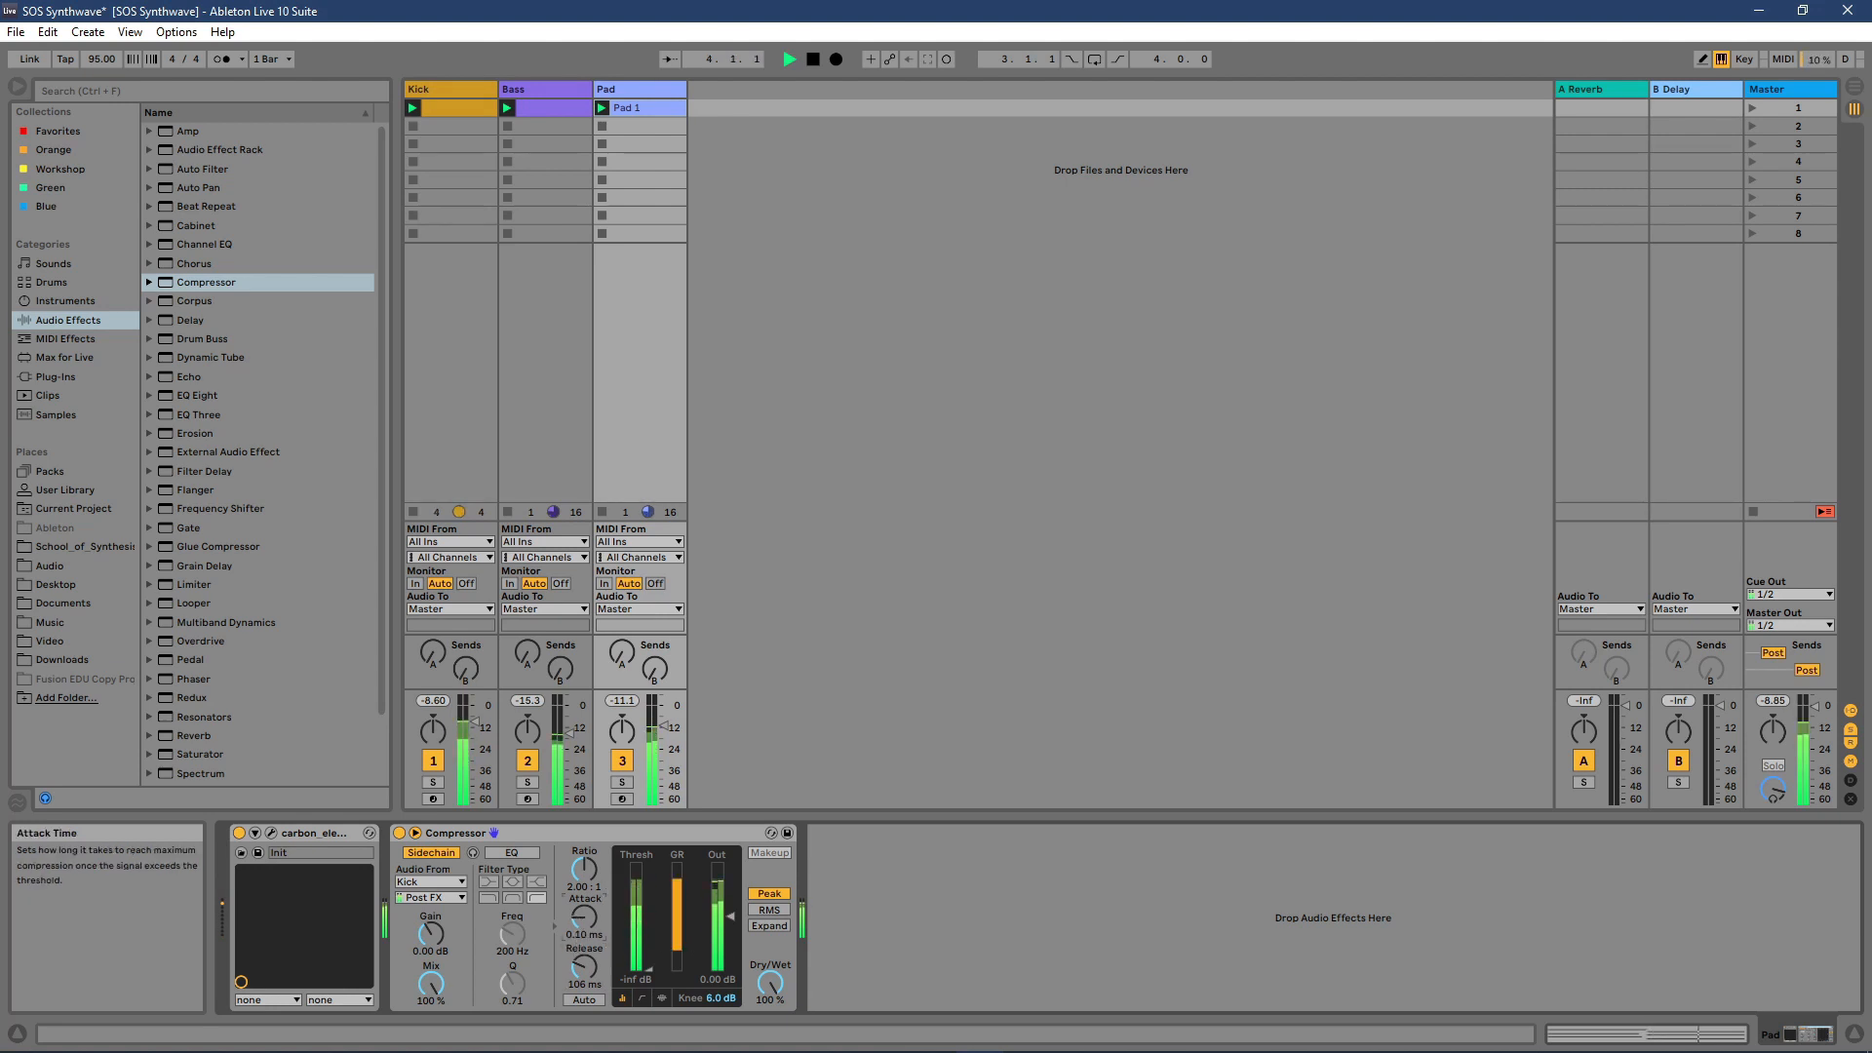
pyautogui.moveTo(589, 967)
pyautogui.mouseDown()
pyautogui.moveTo(588, 948)
pyautogui.moveTo(606, 965)
pyautogui.mouseUp()
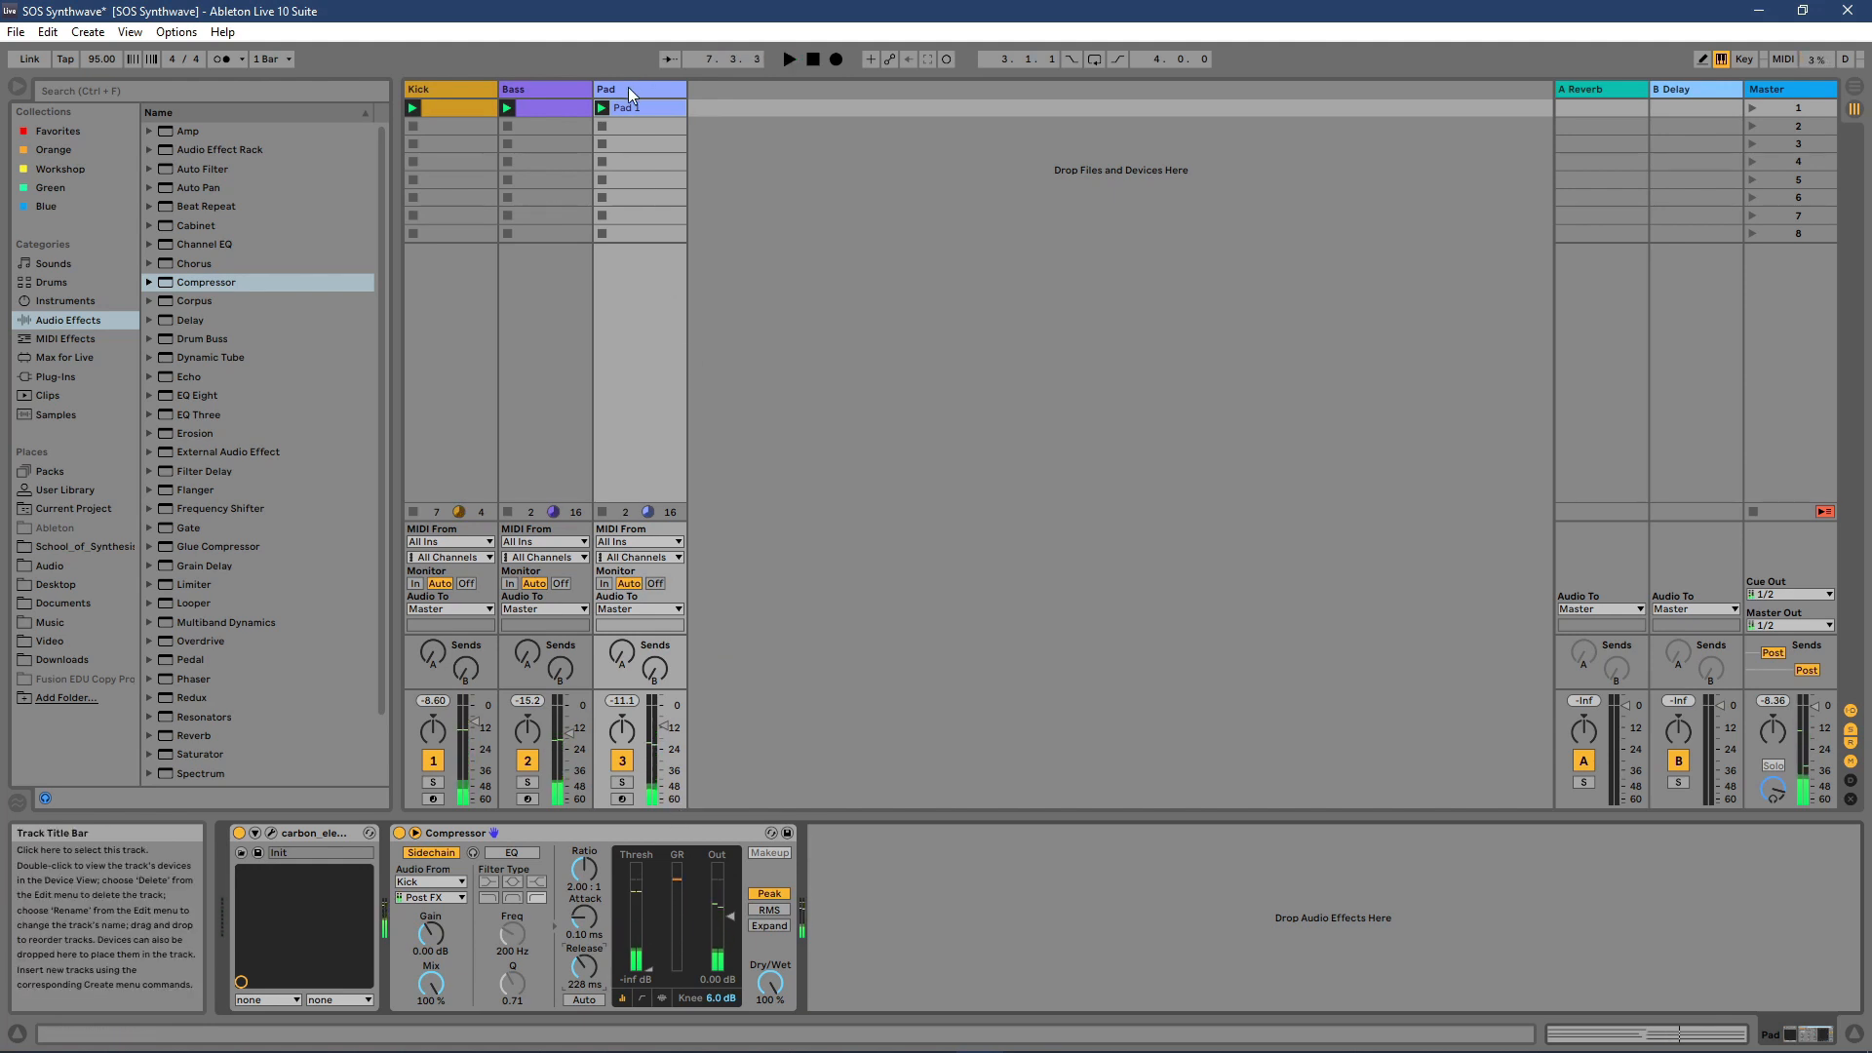
pyautogui.press('space')
# Step: Set the Pad synth's filter cutoff to 364.9 Hz, adjust its filter envelope amount, and shorten the Pad compressor's release to 146 ms
pyautogui.click(271, 833)
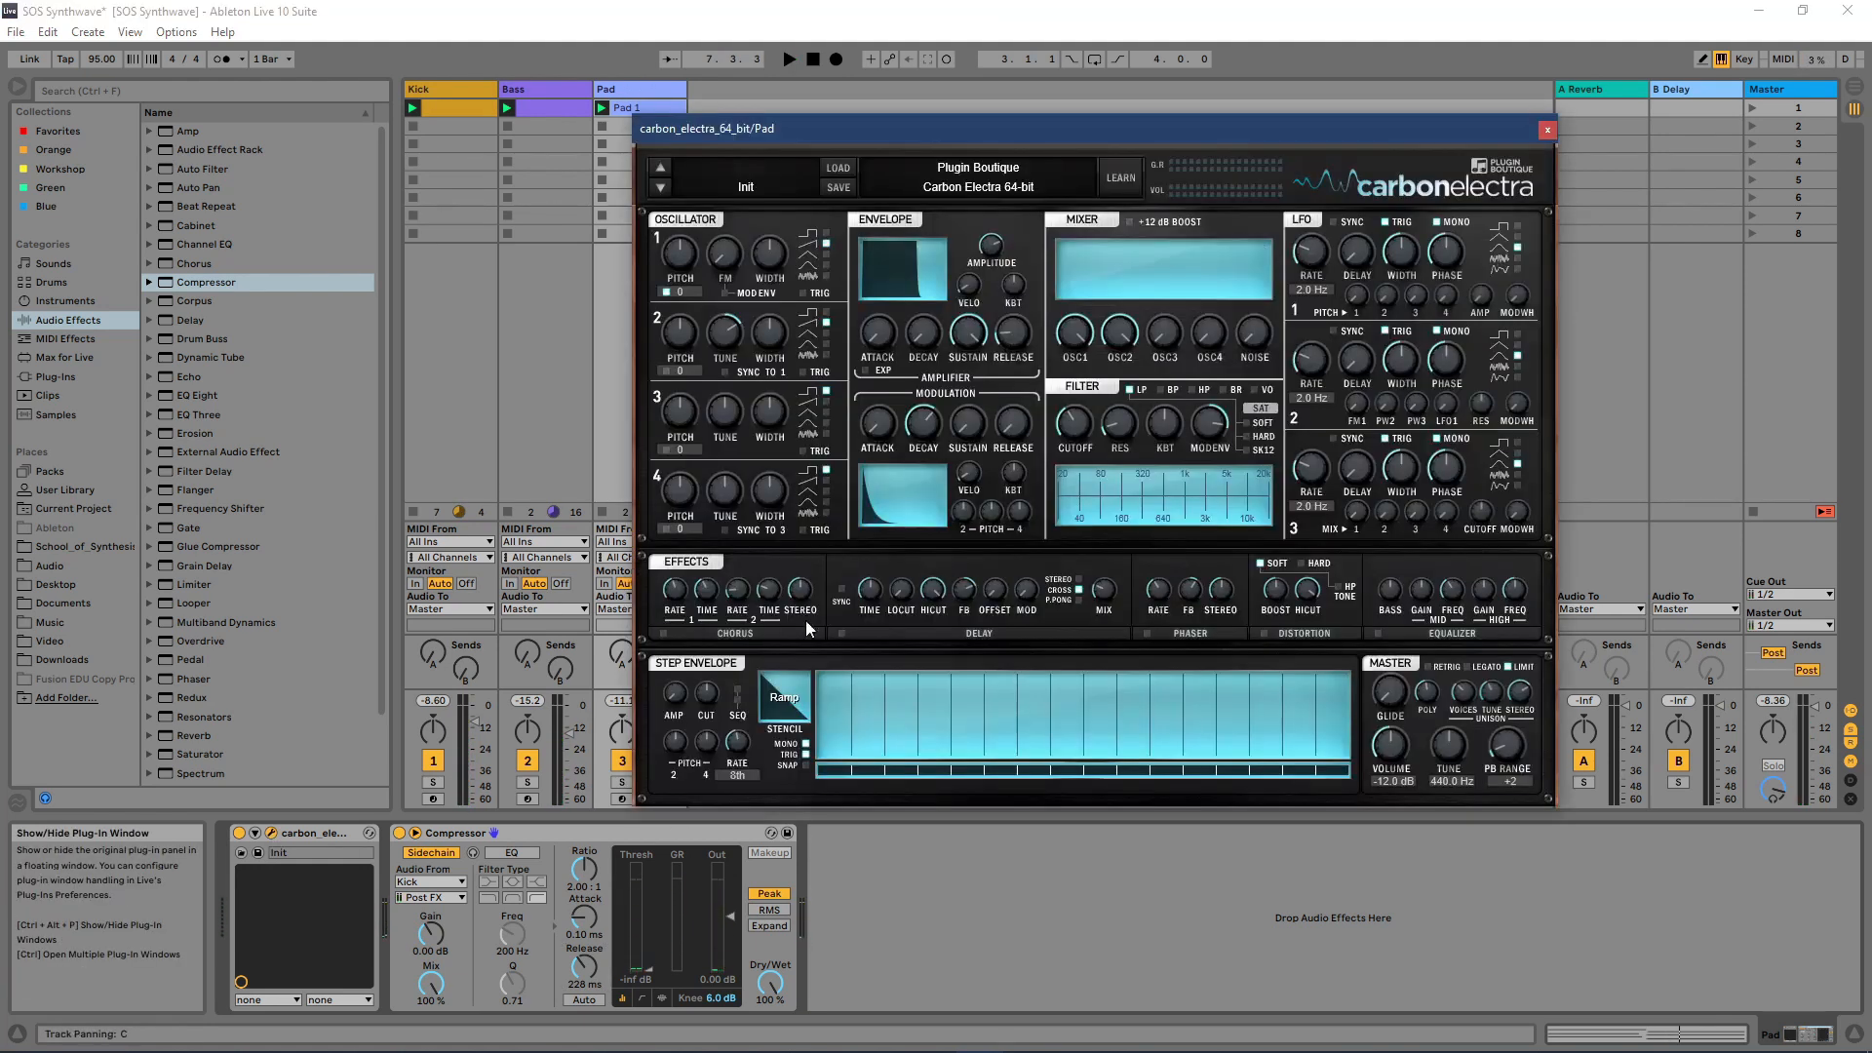
pyautogui.click(1064, 425)
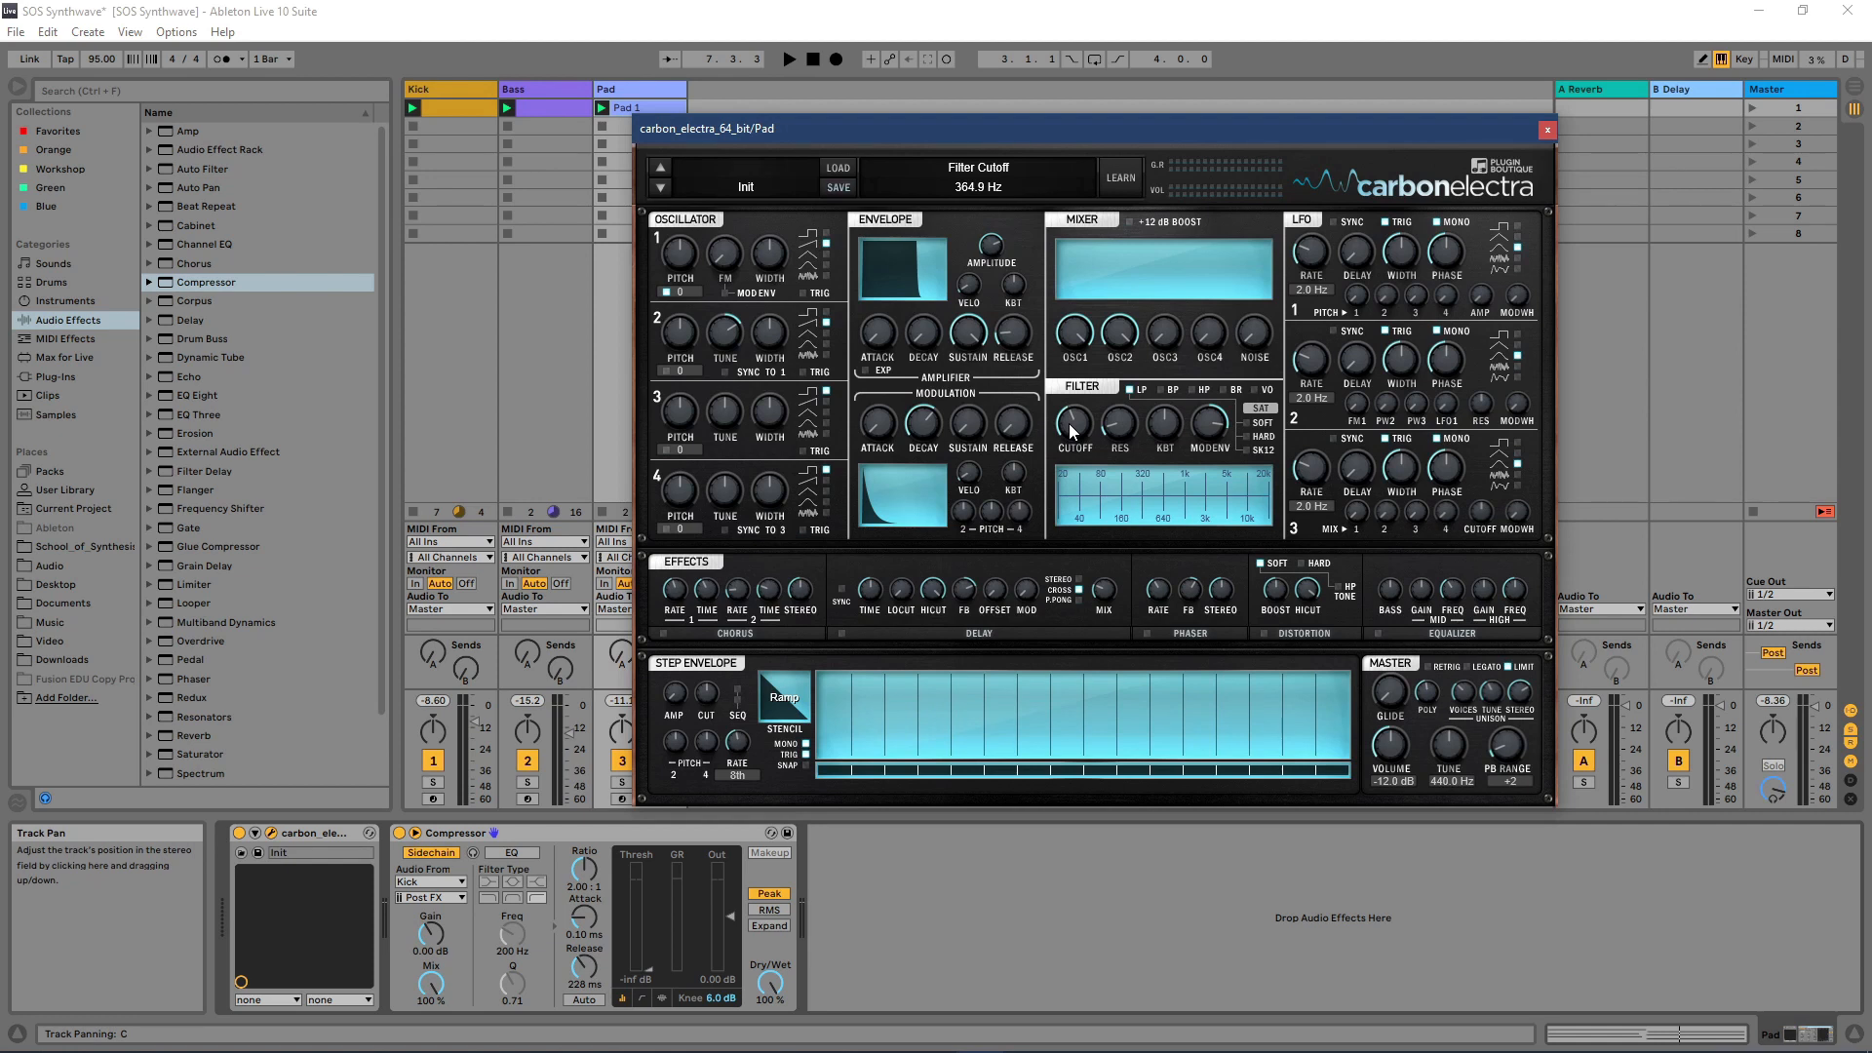
pyautogui.moveTo(1216, 441); pyautogui.dragTo(1212, 435)
pyautogui.press('space')
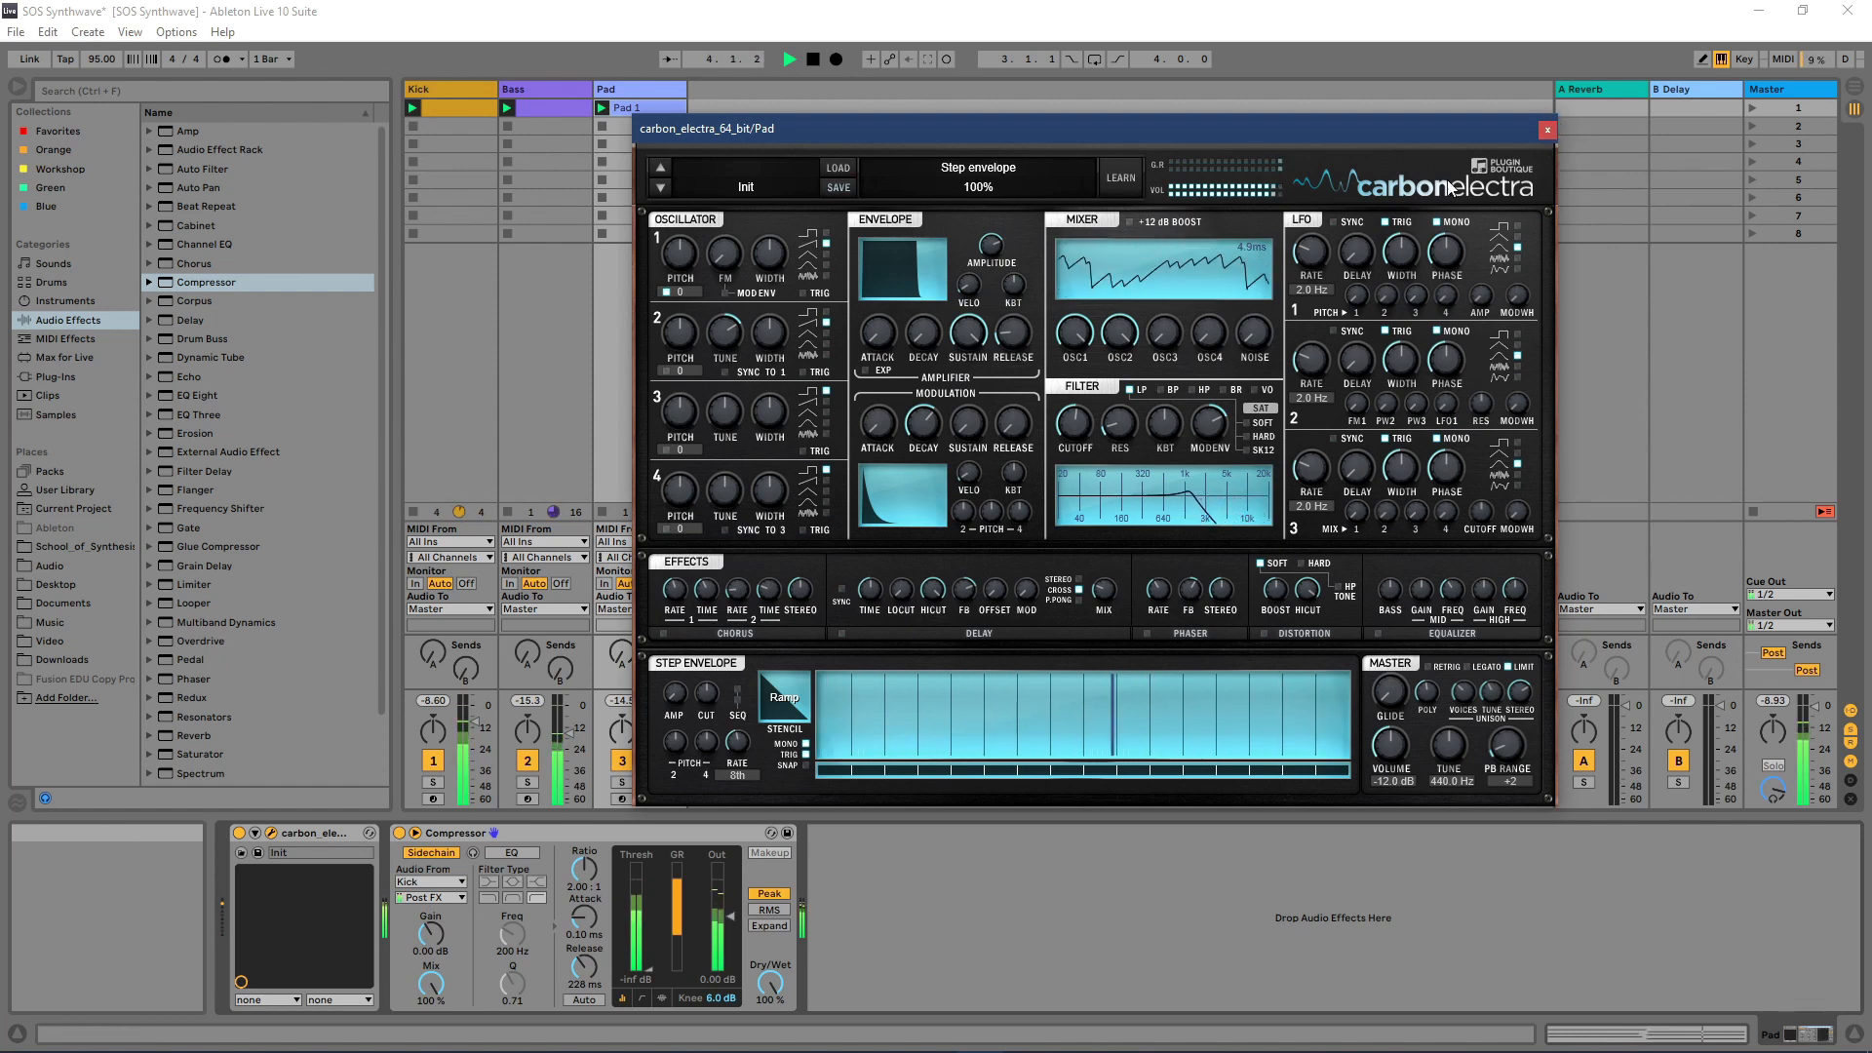
pyautogui.click(1547, 130)
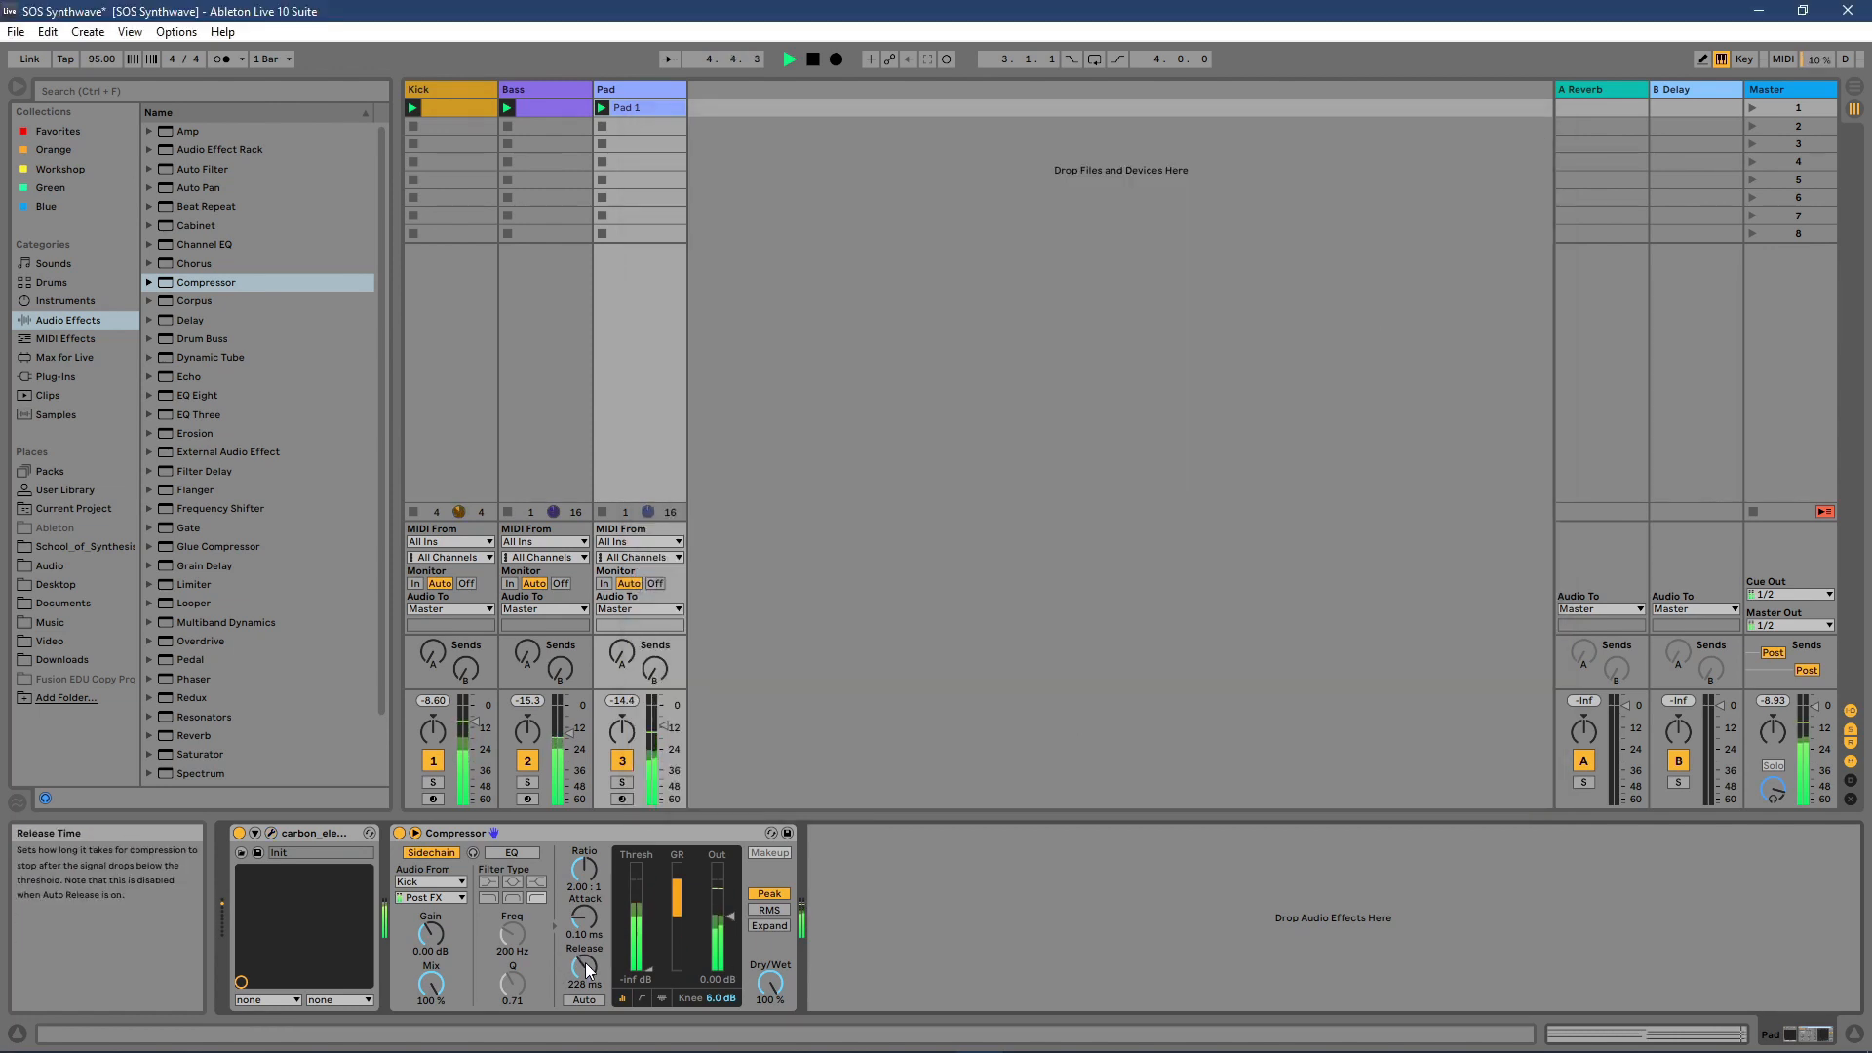
pyautogui.press('space')
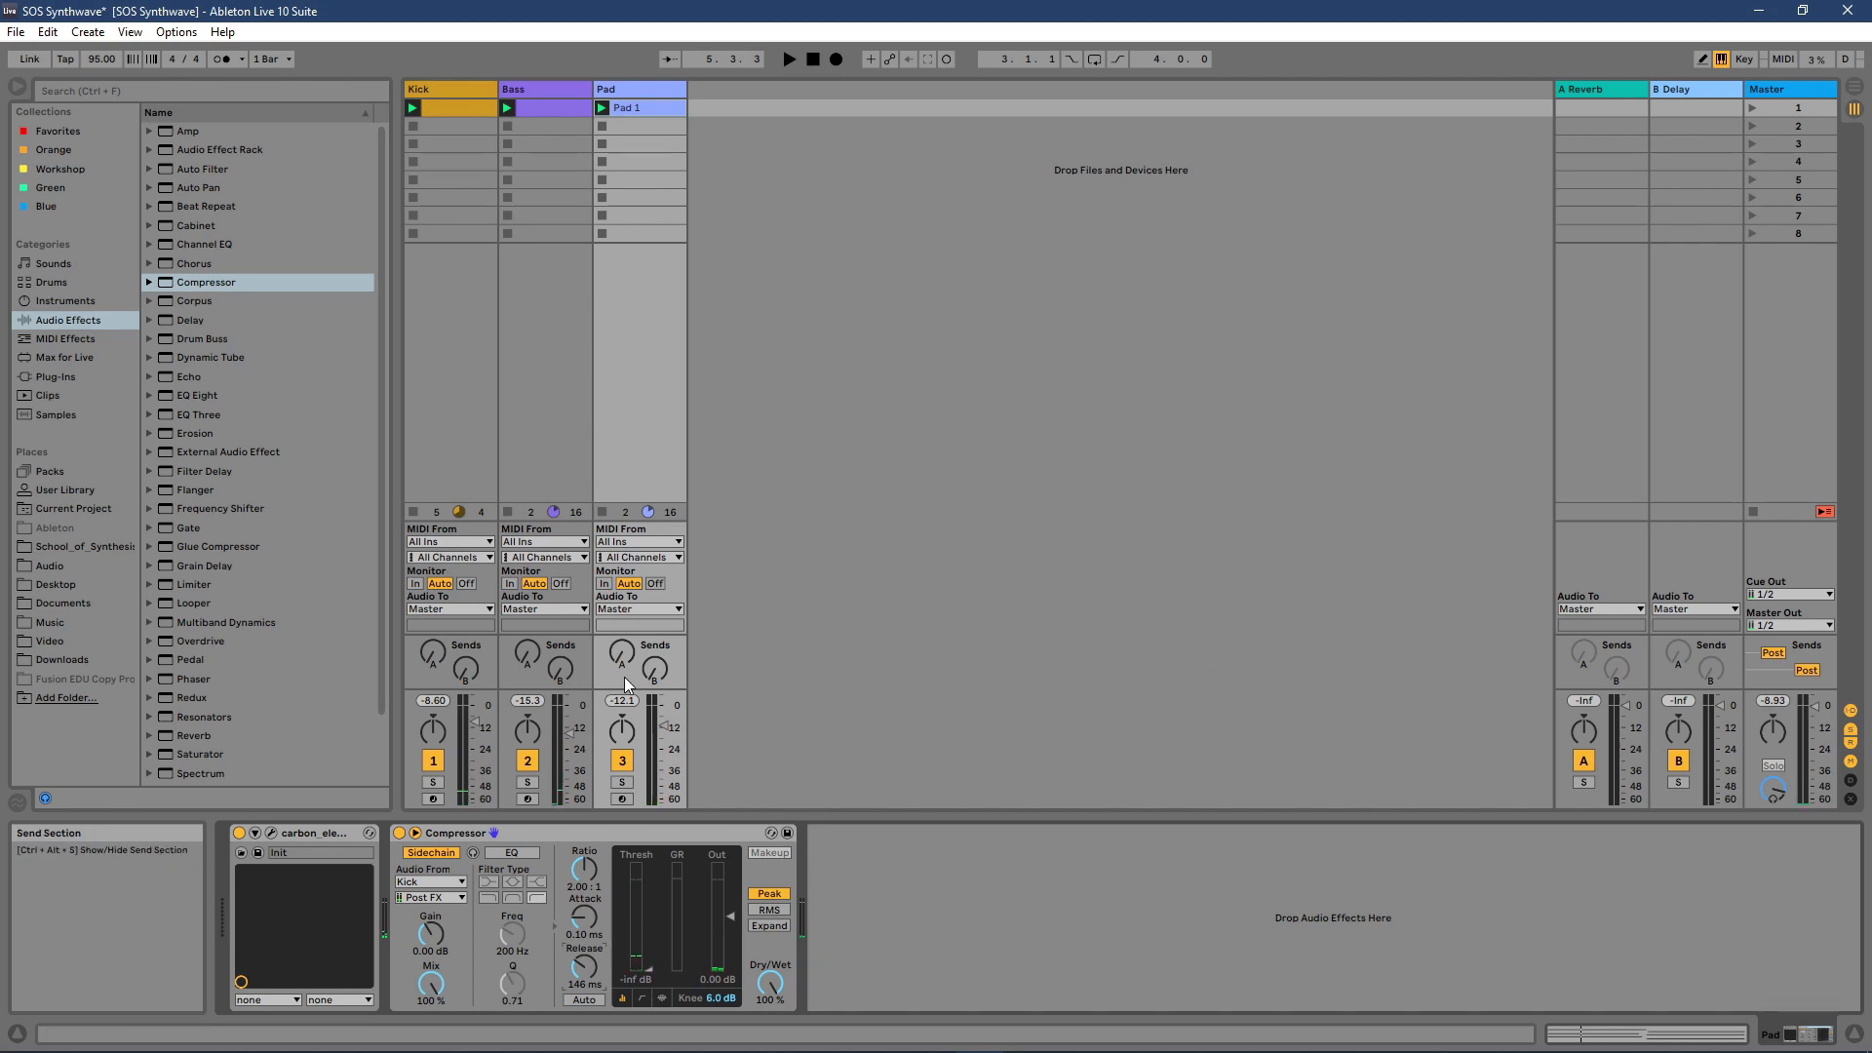
# Step: Raise the Pad track's send to A Reverb and set the Bass track volume to -14.0 dB during playback
pyautogui.click(622, 651)
pyautogui.press('space')
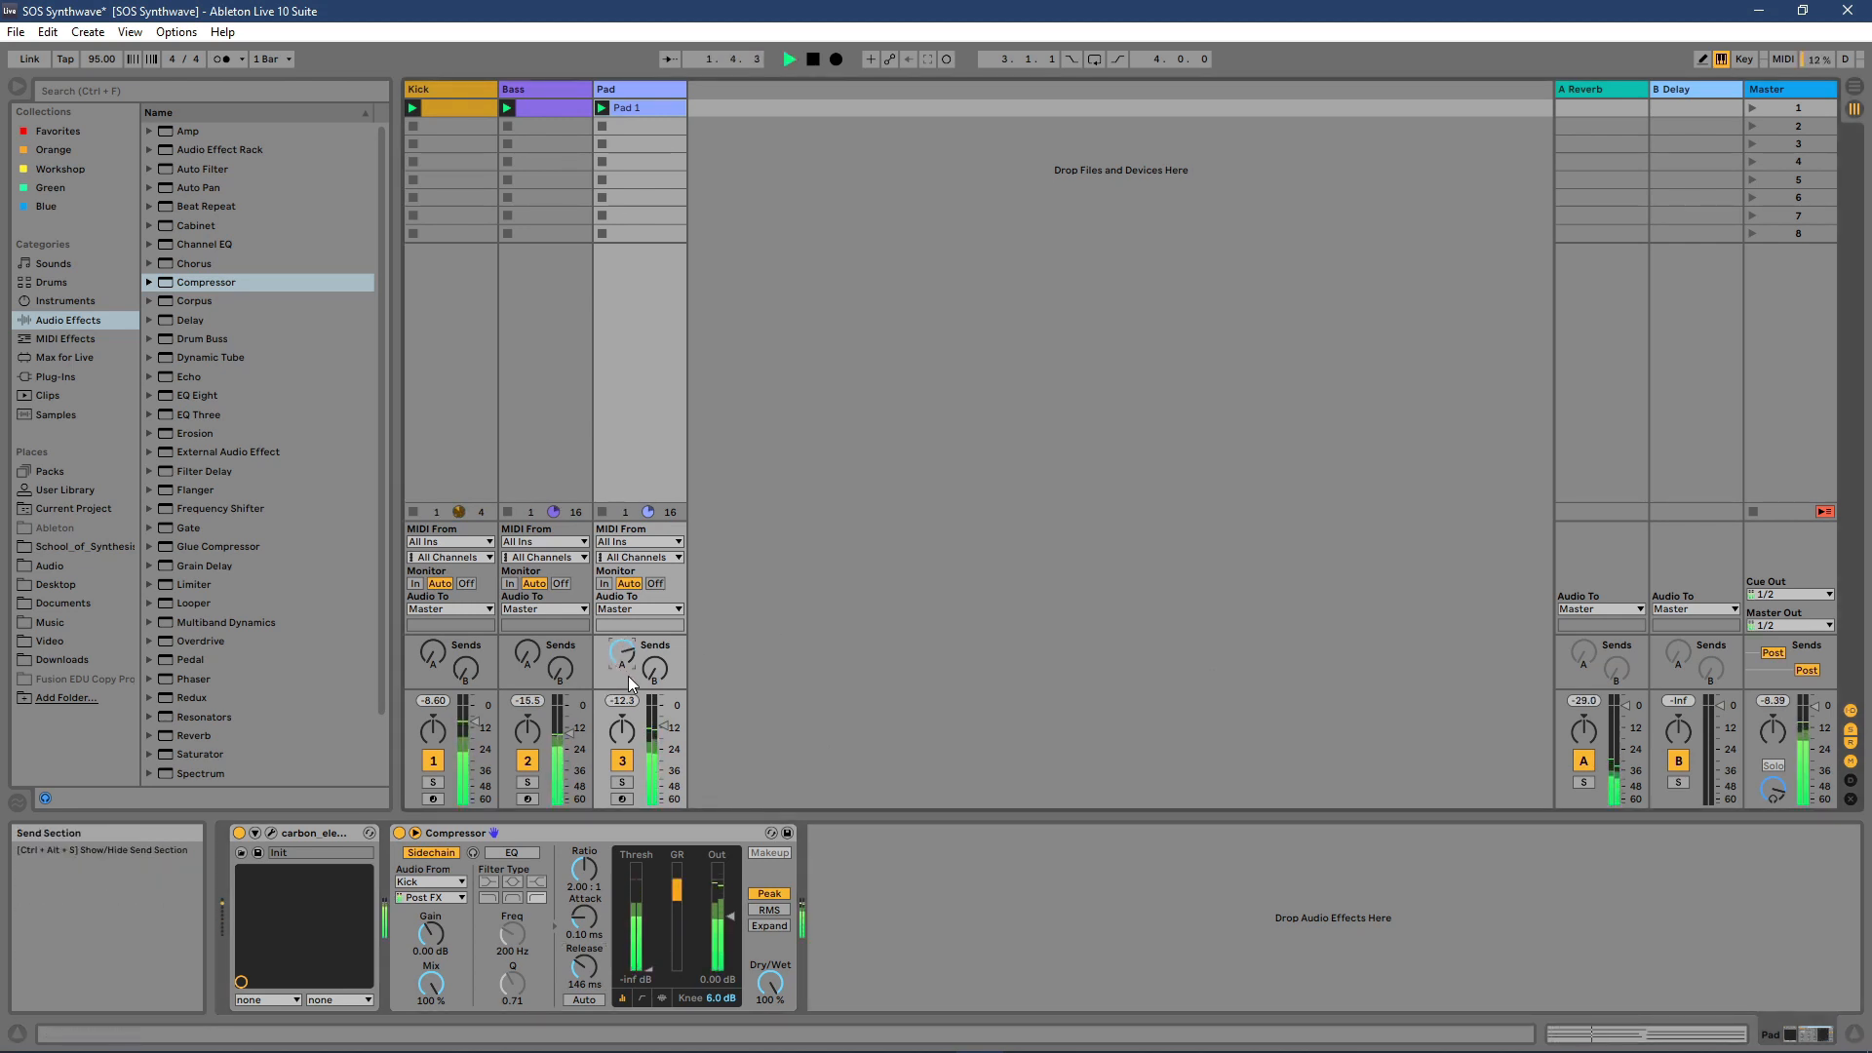
pyautogui.moveTo(575, 735); pyautogui.dragTo(576, 731)
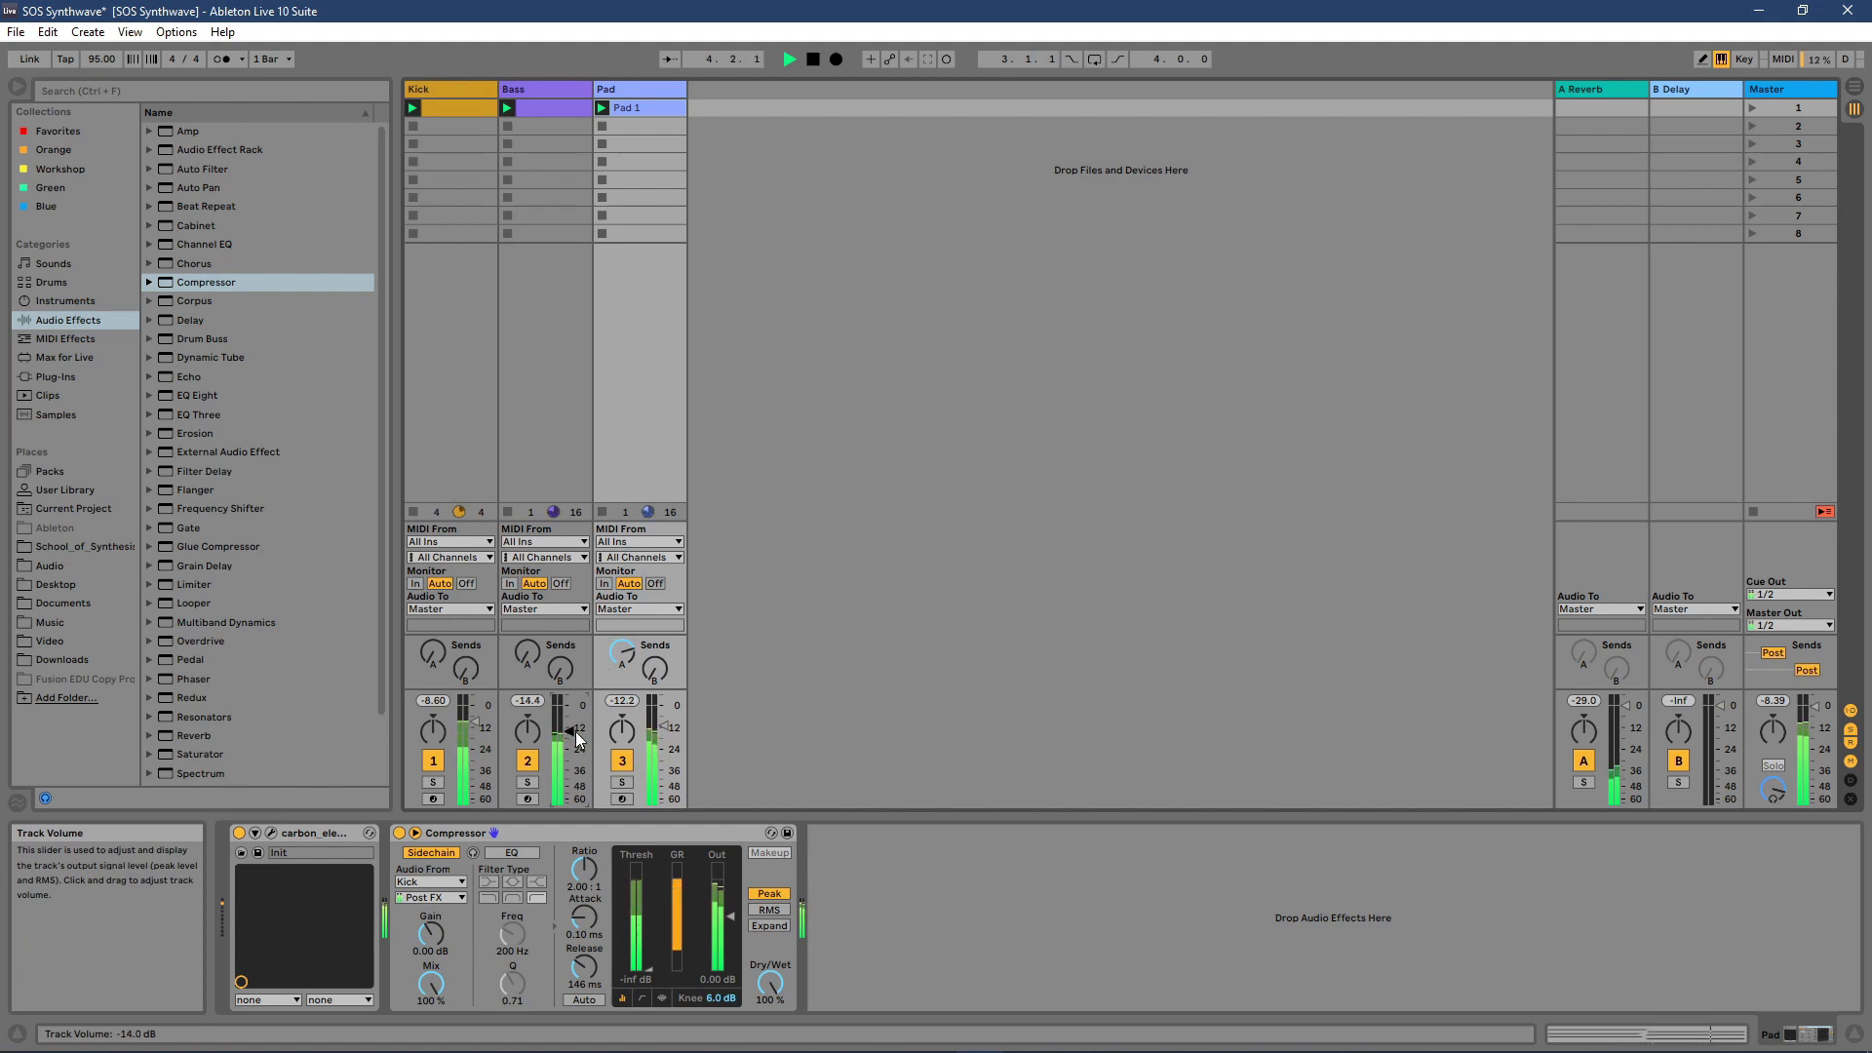
pyautogui.press('space')
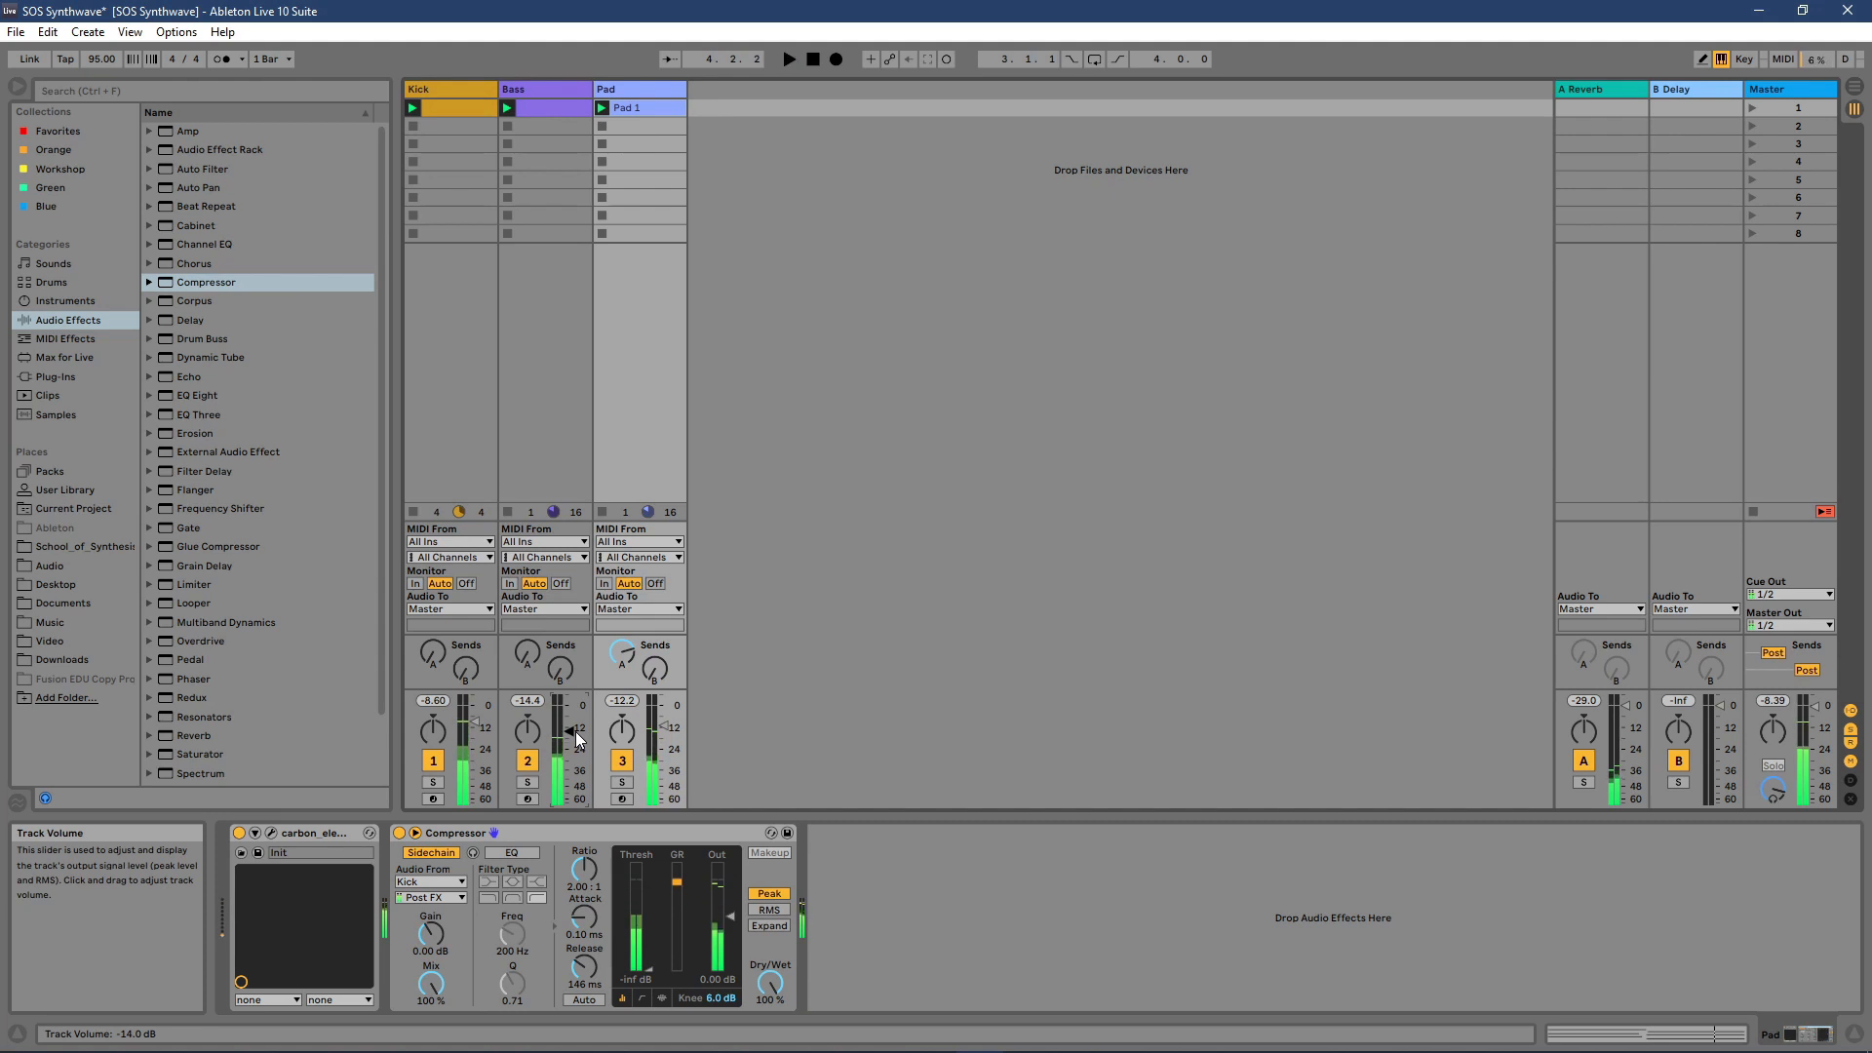
# Step: In the Bass track's Carbon Electra, set the filter envelope amount to 23% and the cutoff to 659.3 Hz, and close its window
pyautogui.click(526, 90)
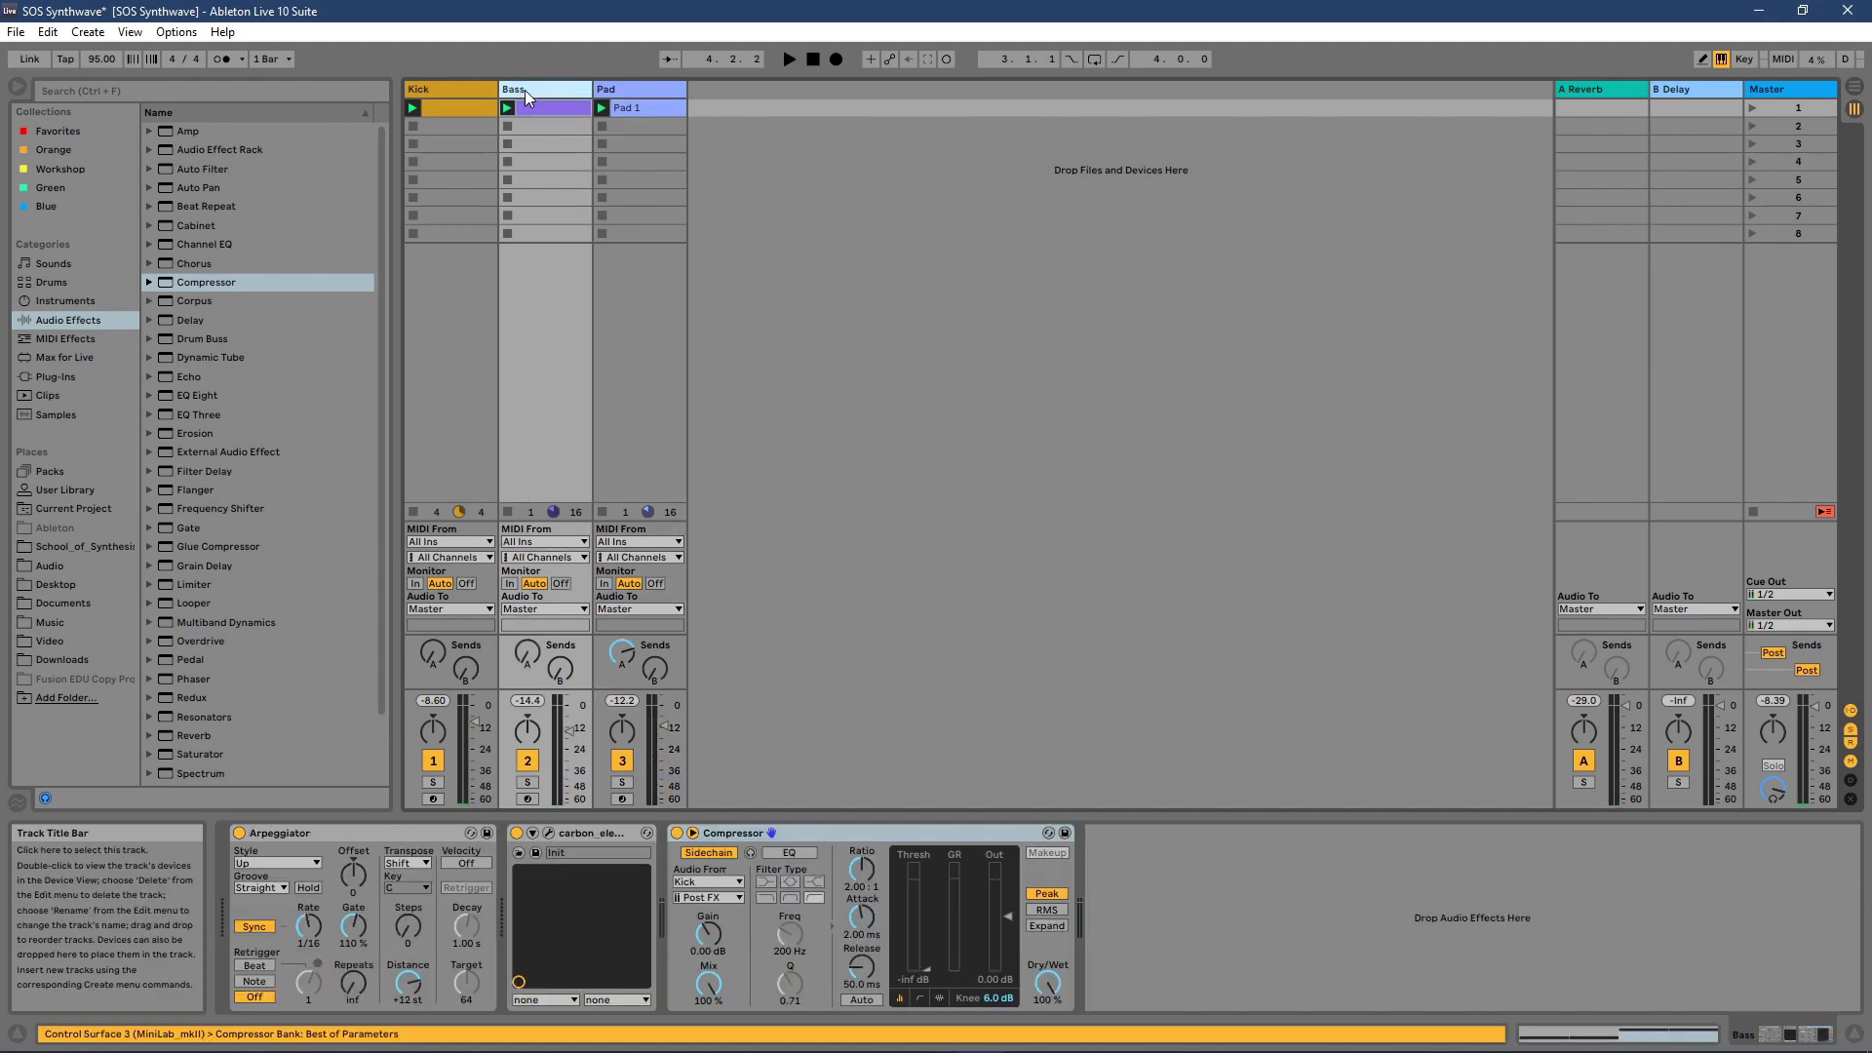
pyautogui.click(552, 830)
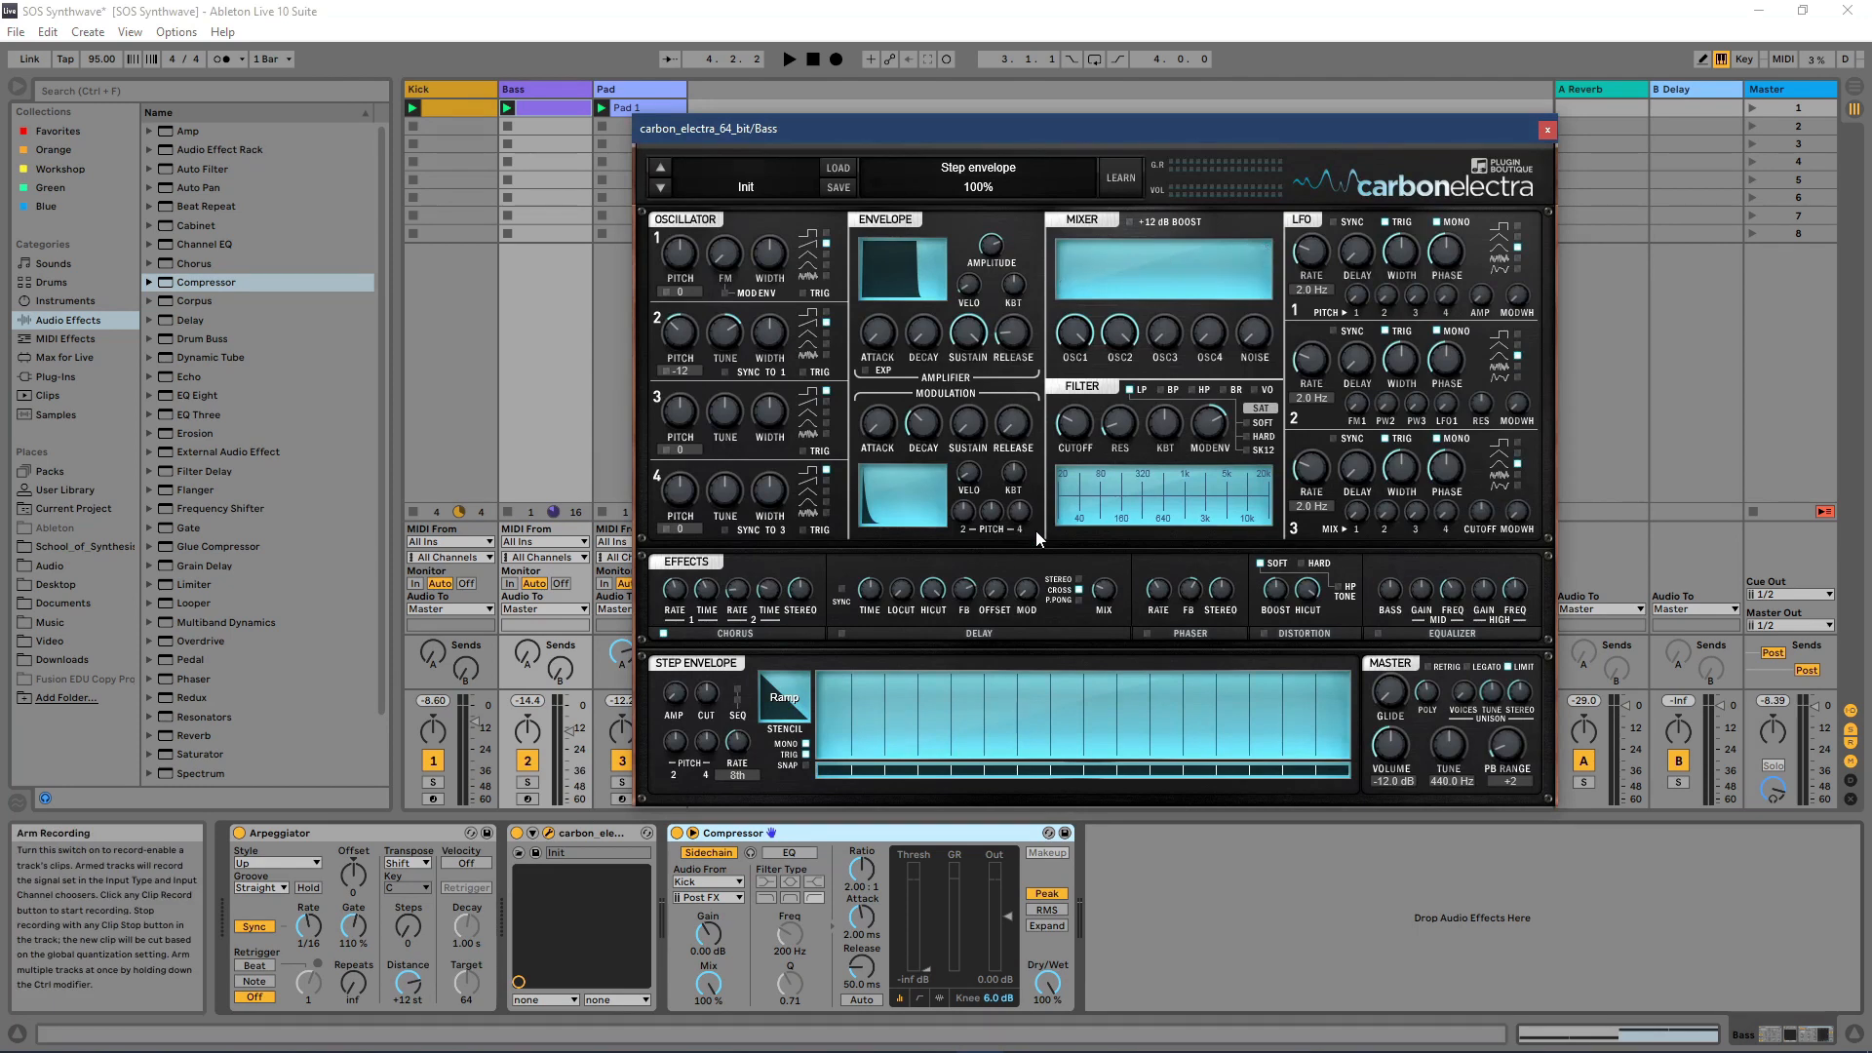
pyautogui.press('space')
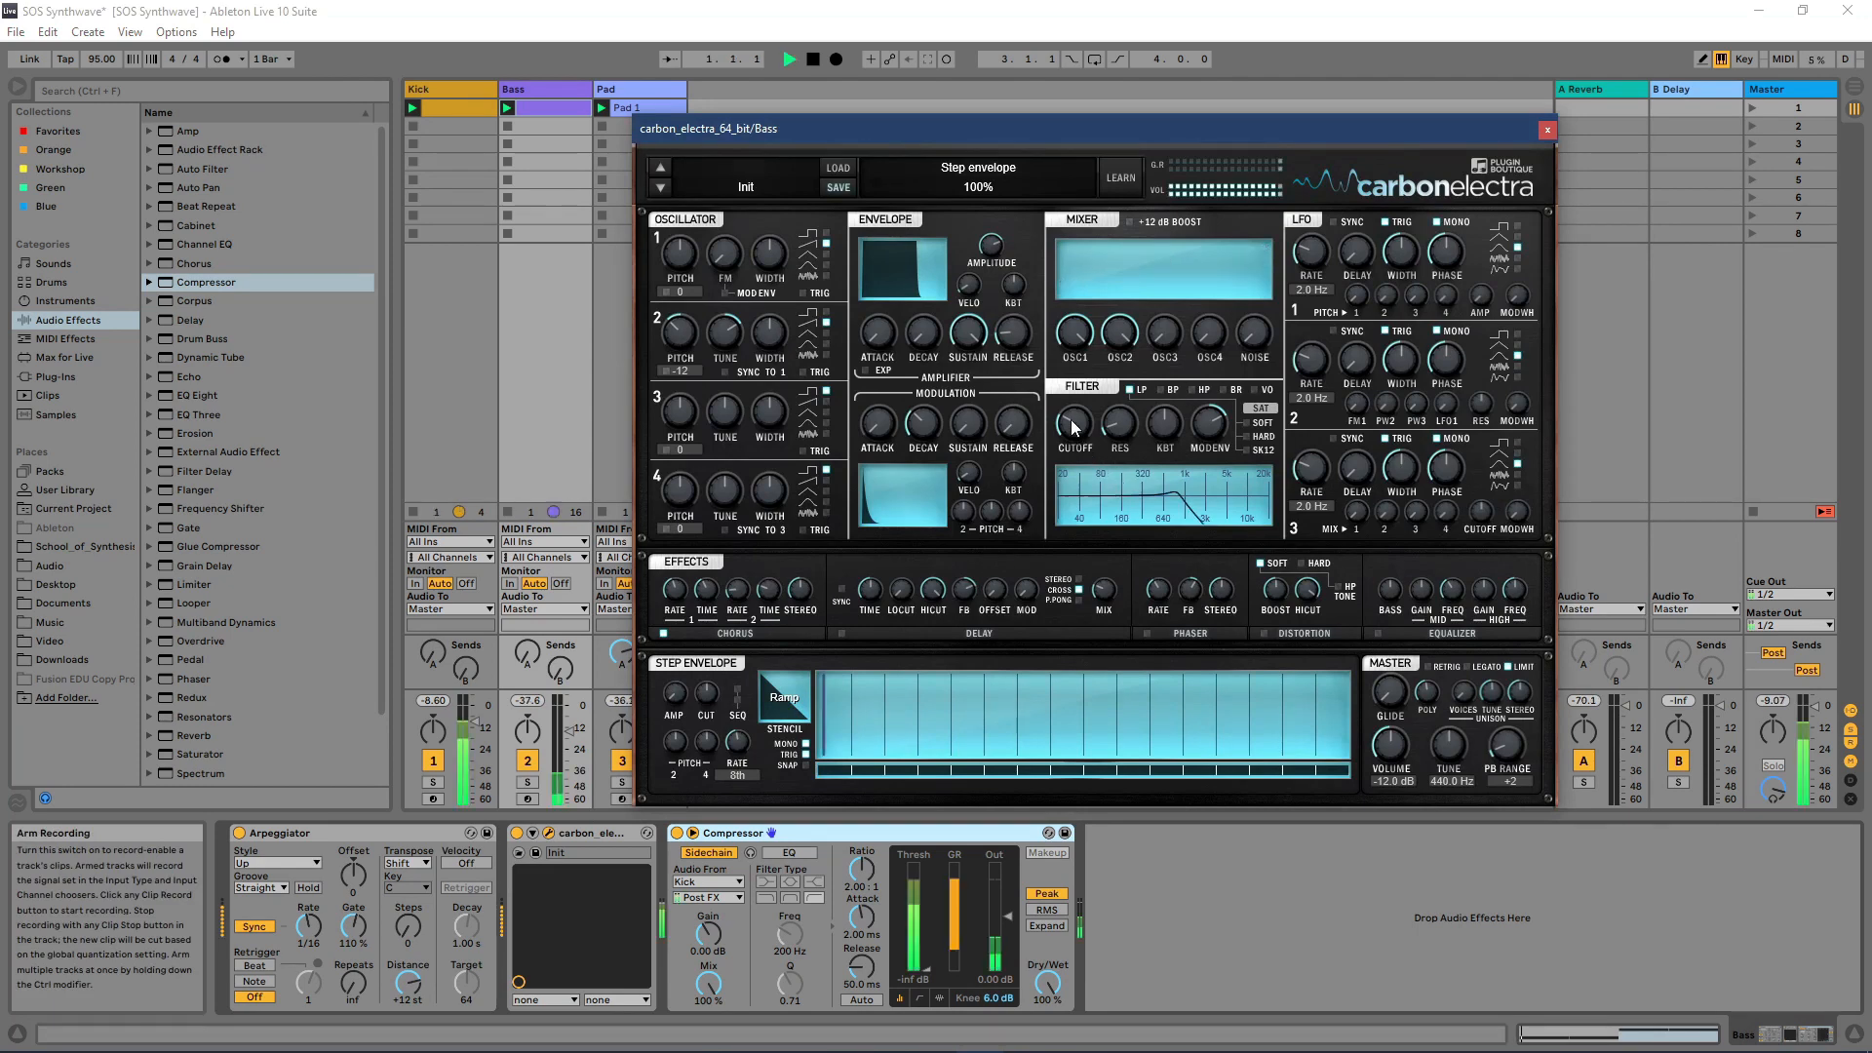
pyautogui.moveTo(1068, 411)
pyautogui.mouseDown()
pyautogui.moveTo(1062, 427)
pyautogui.moveTo(1060, 401)
pyautogui.mouseUp()
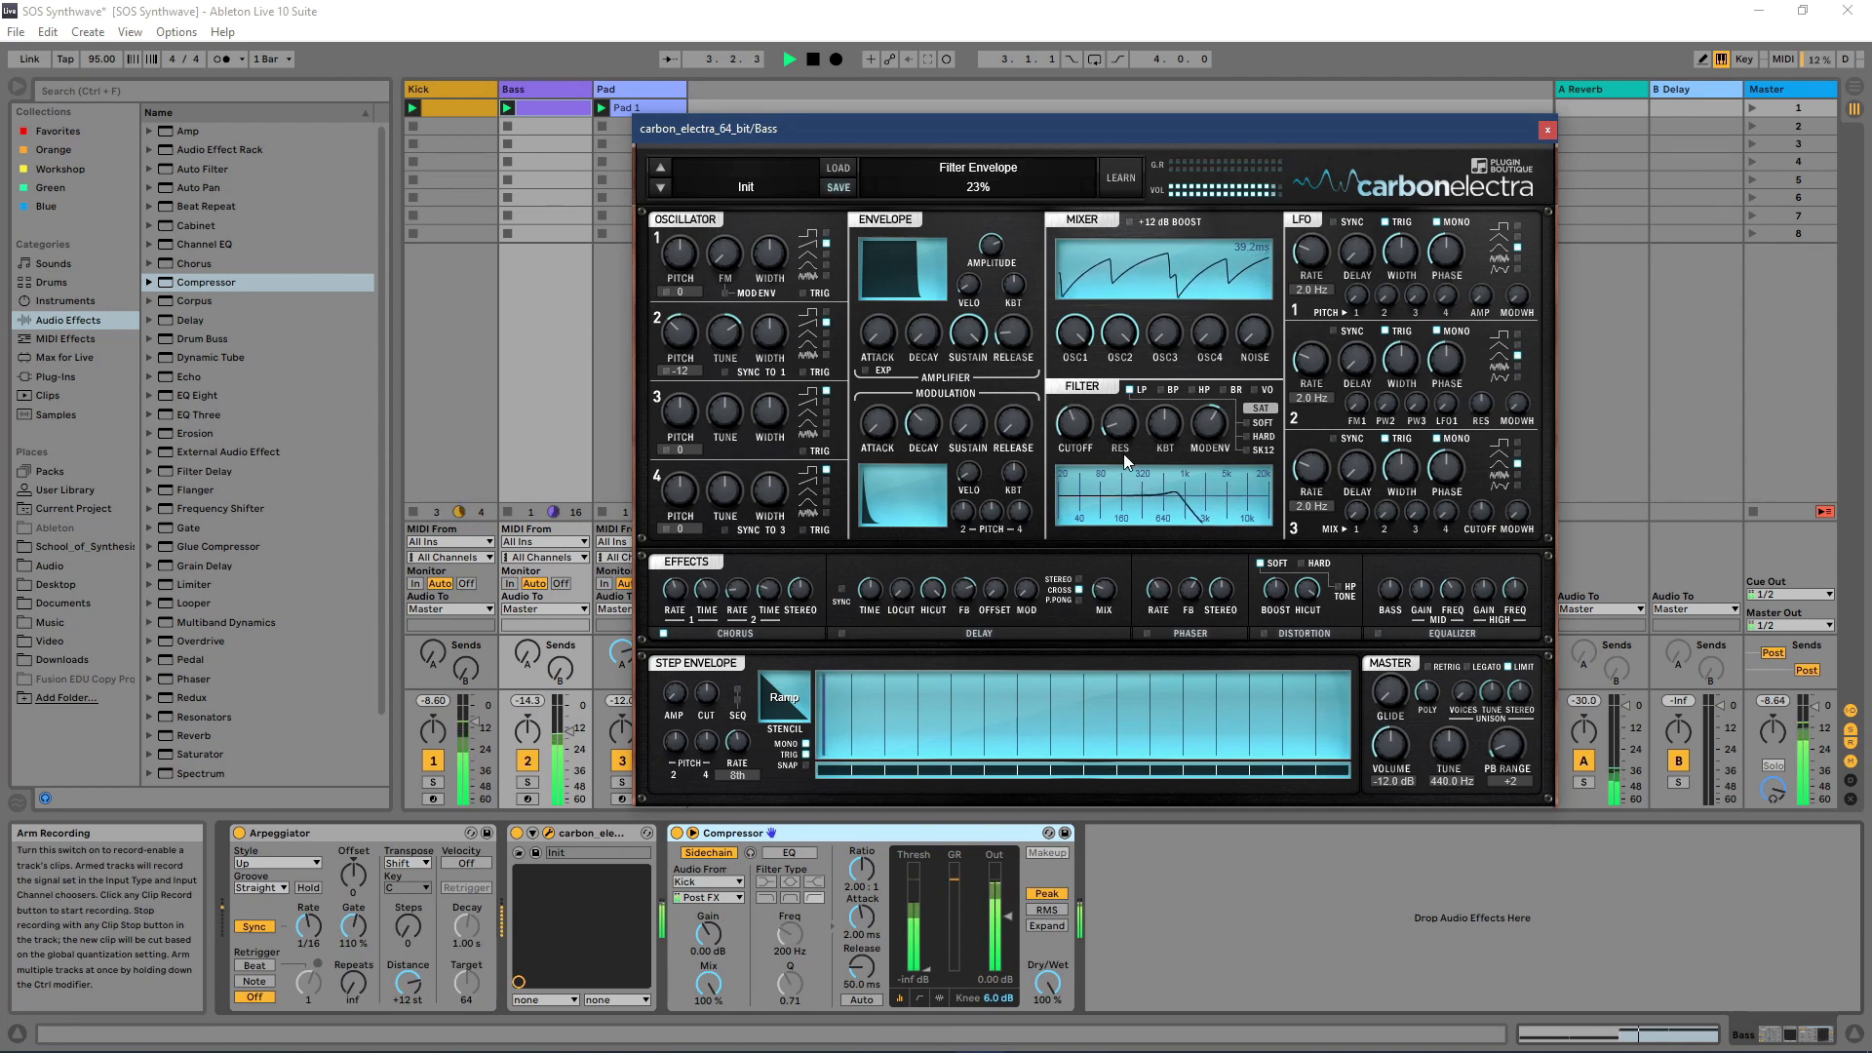
pyautogui.moveTo(1076, 449); pyautogui.dragTo(1084, 417)
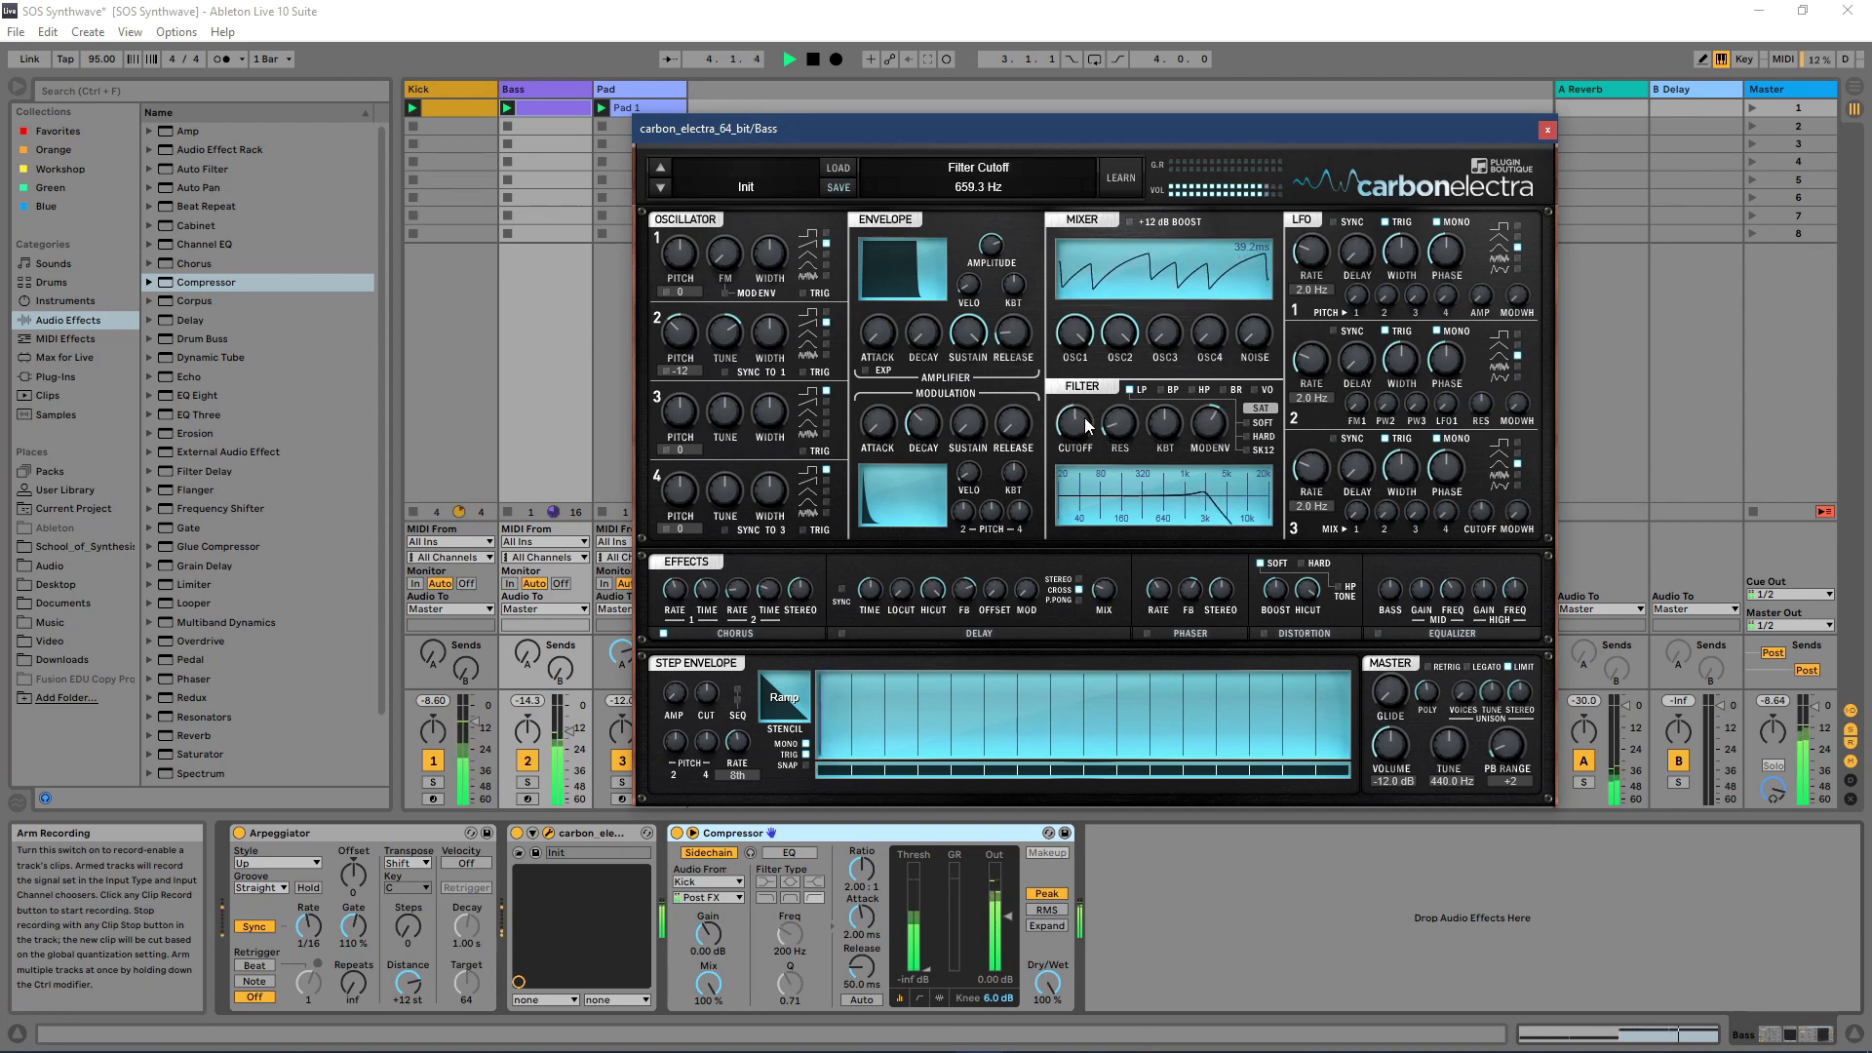
pyautogui.click(1547, 129)
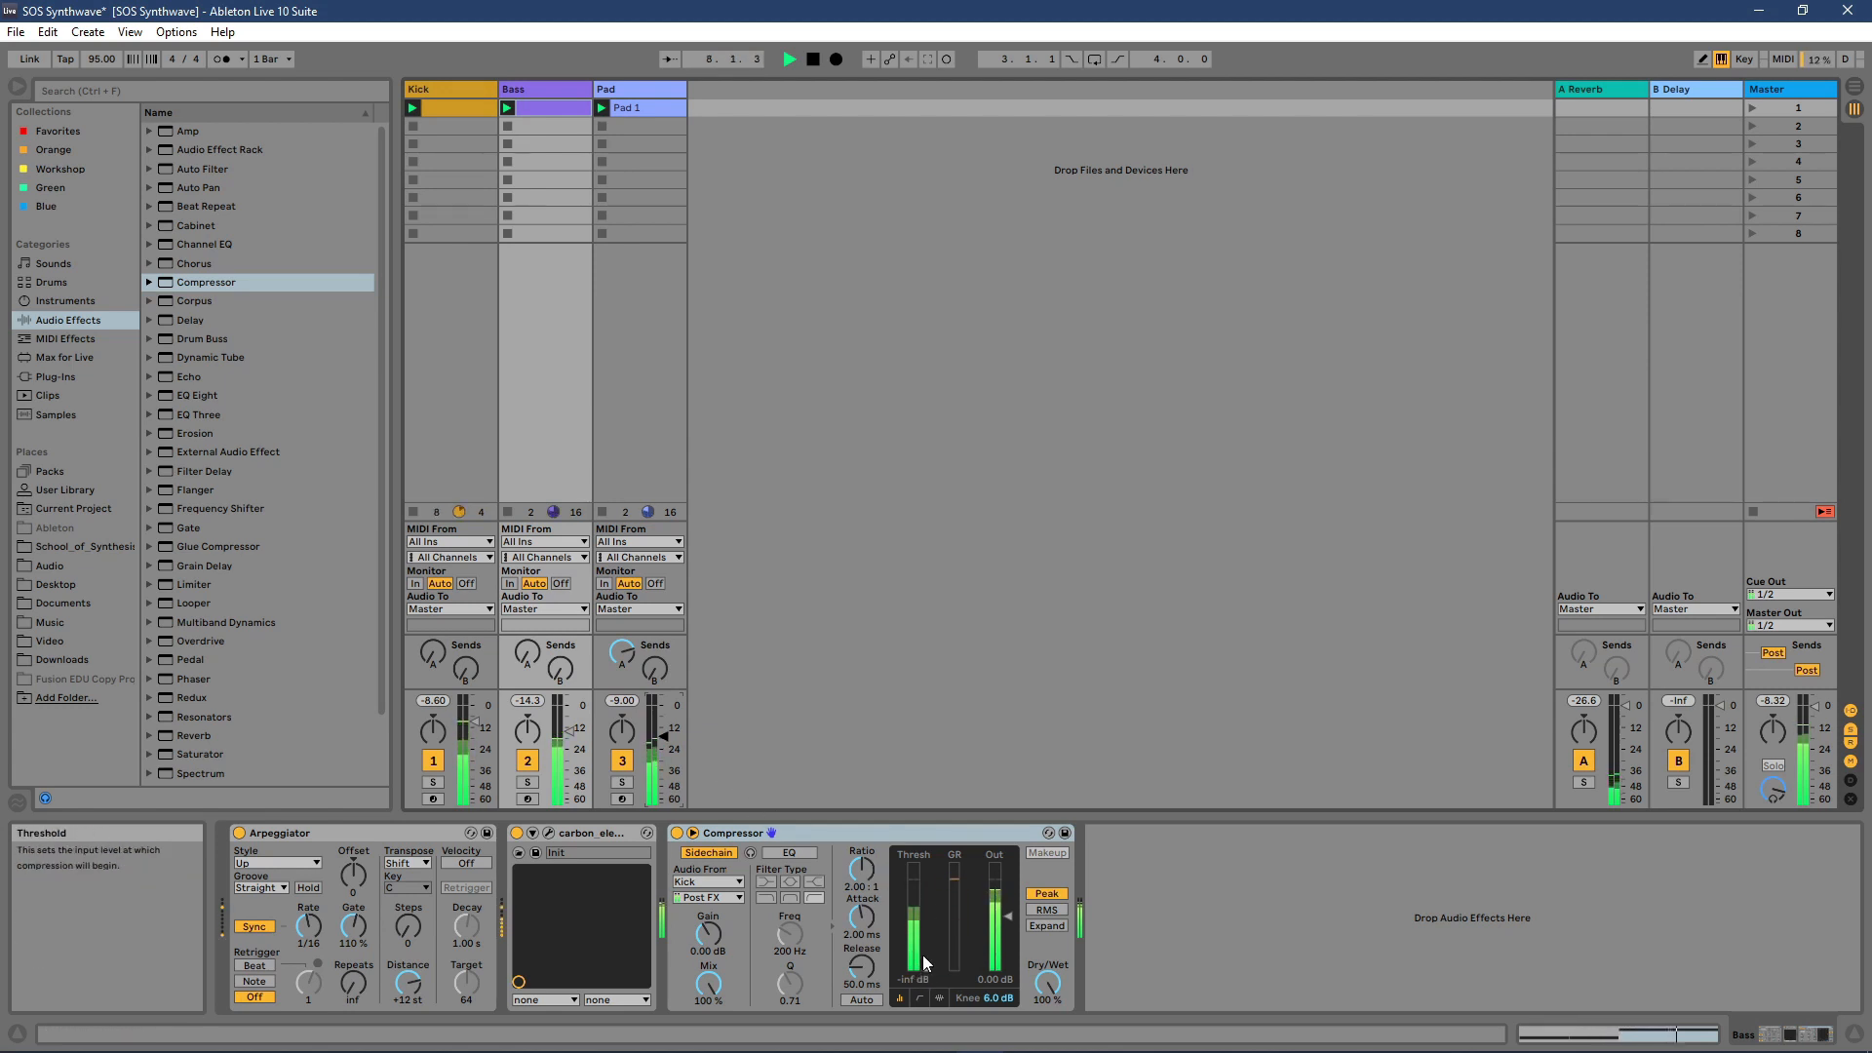
pyautogui.press('space')
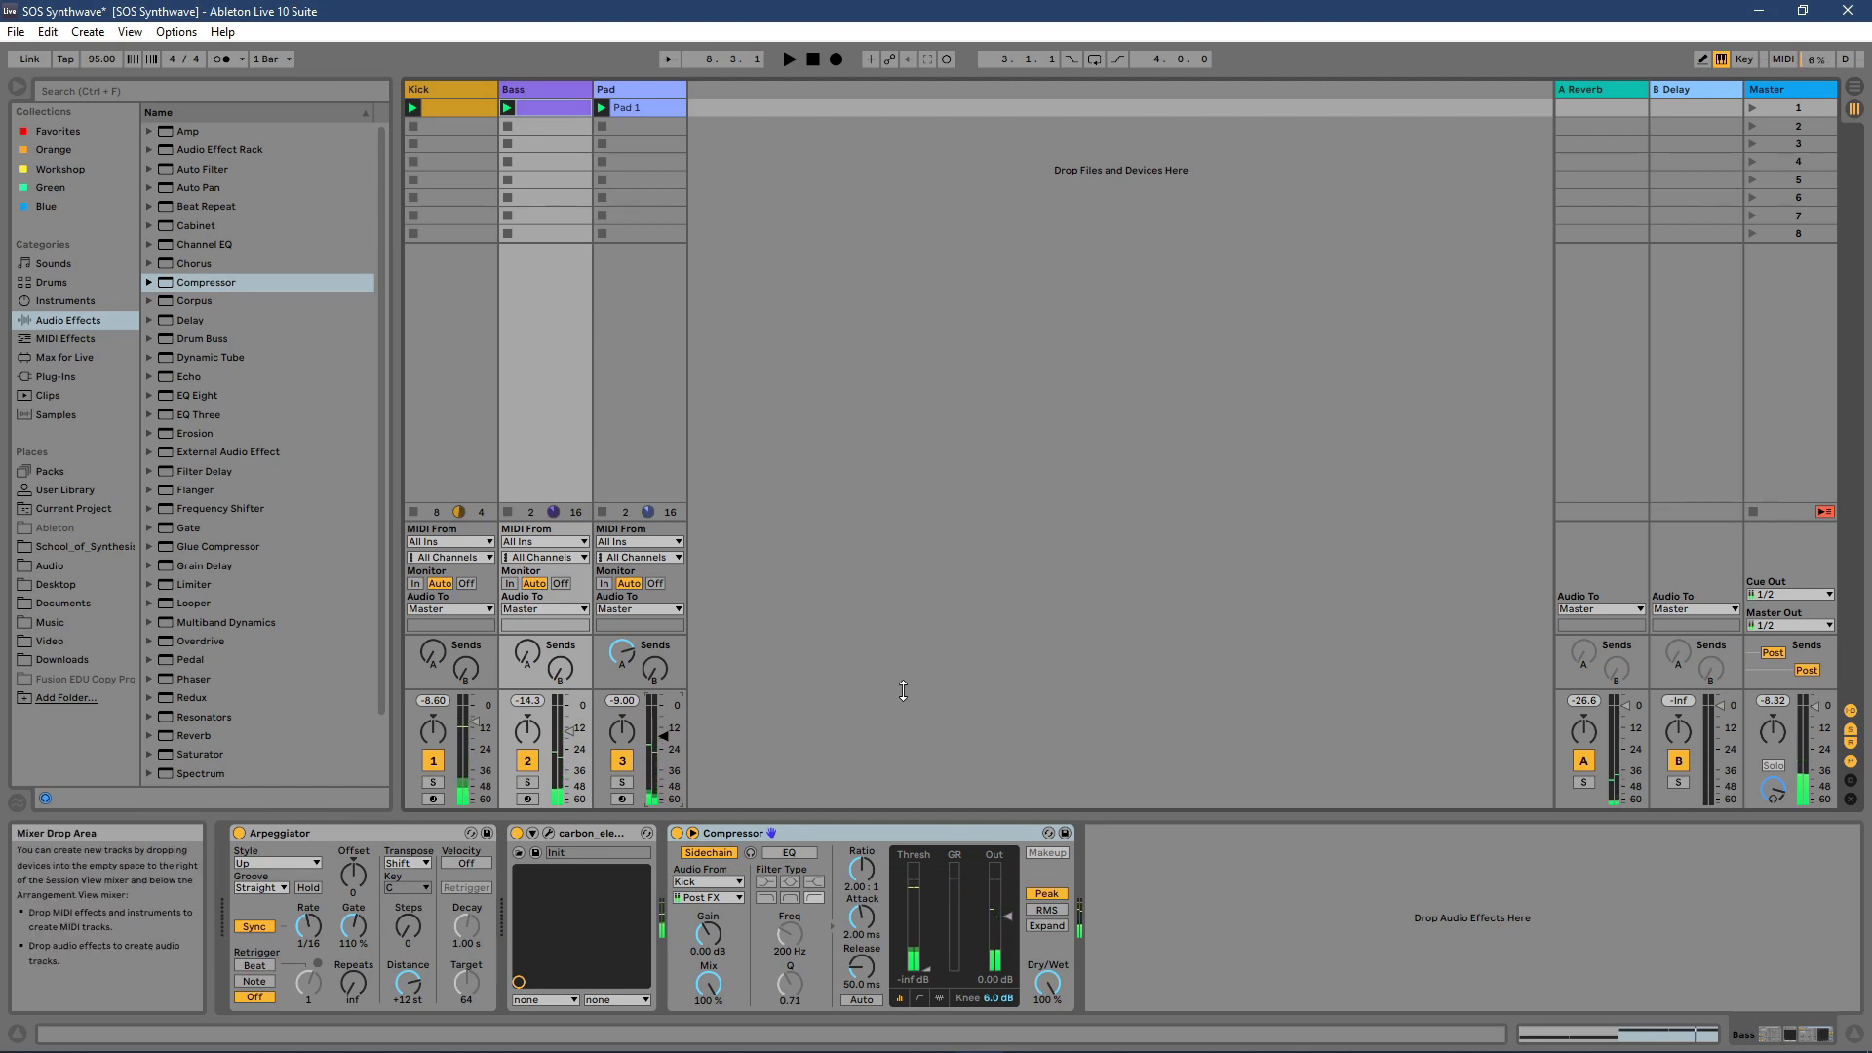